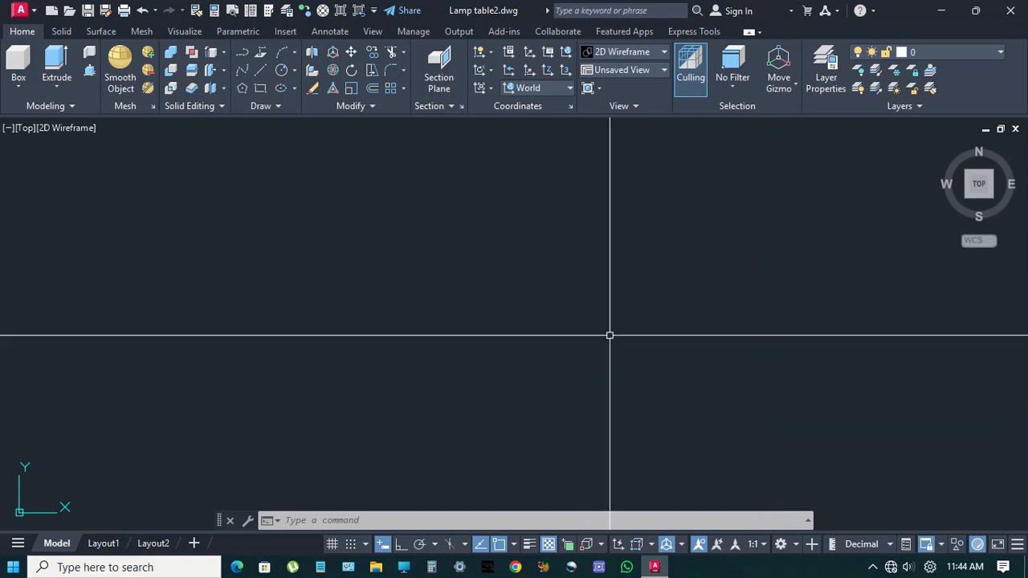
Configure the drawing units to decimal length with 0.0 precision and millimeters as the insertion scale.
{"action": "key", "text": "Return"}
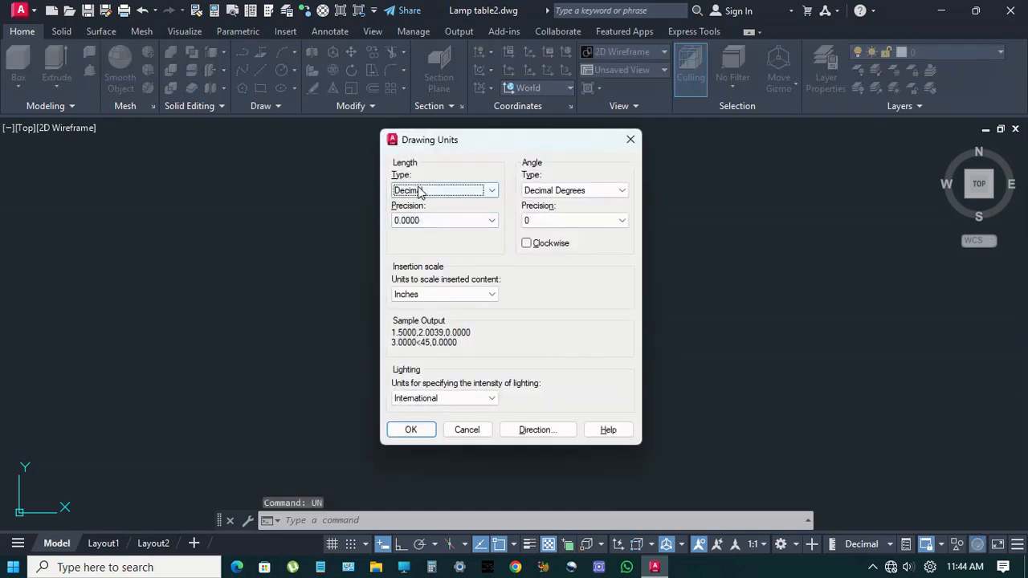
{"action": "left_click", "coordinate": [458, 221]}
{"action": "left_click", "coordinate": [431, 244]}
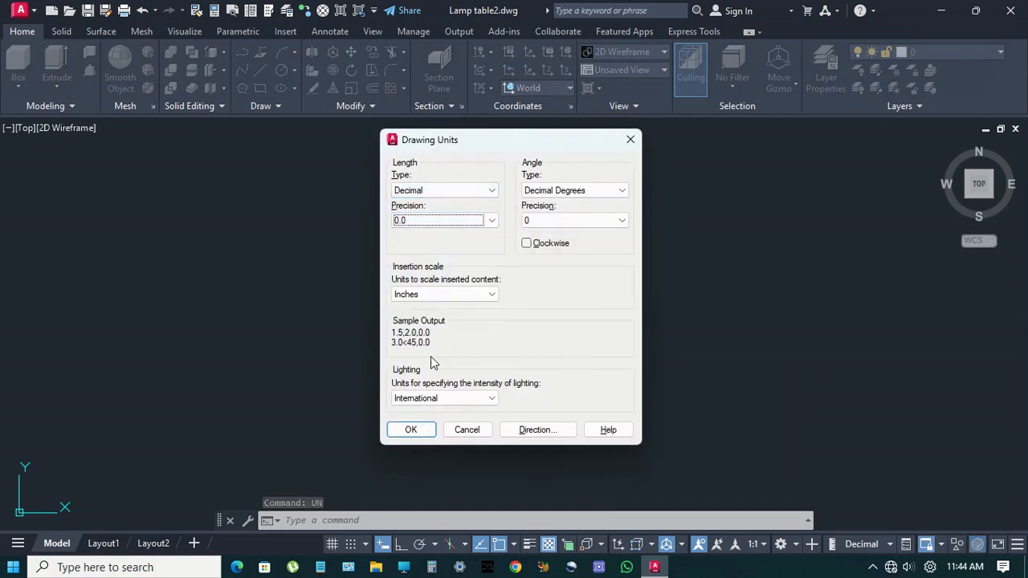
{"action": "left_click", "coordinate": [459, 297]}
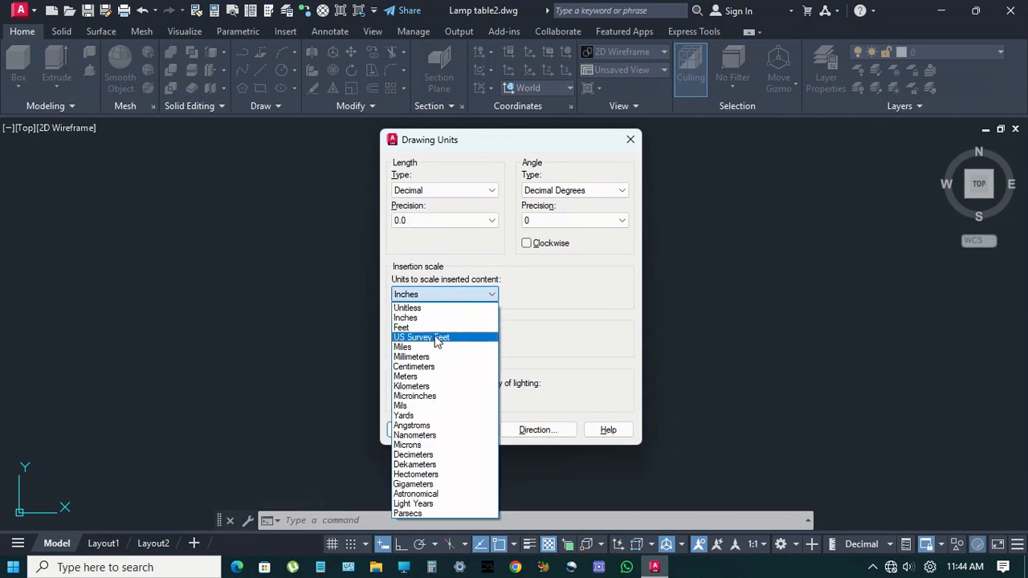
{"action": "left_click", "coordinate": [431, 357]}
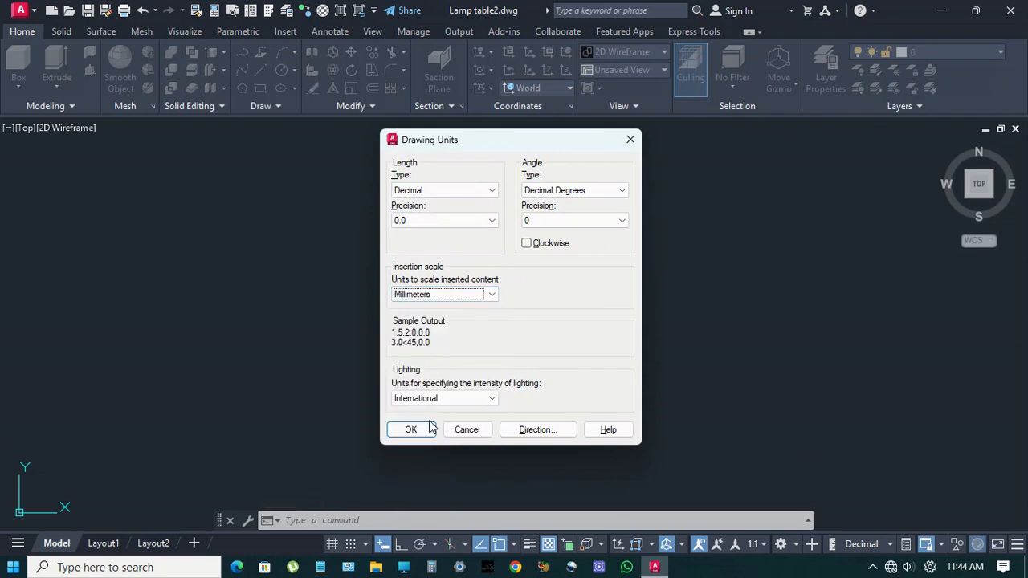
{"action": "left_click", "coordinate": [427, 427]}
Draw a circle with a radius of 250 and fit the whole drawing in view.
{"action": "middle_click_drag", "start_coordinate": [657, 360], "coordinate": [650, 359]}
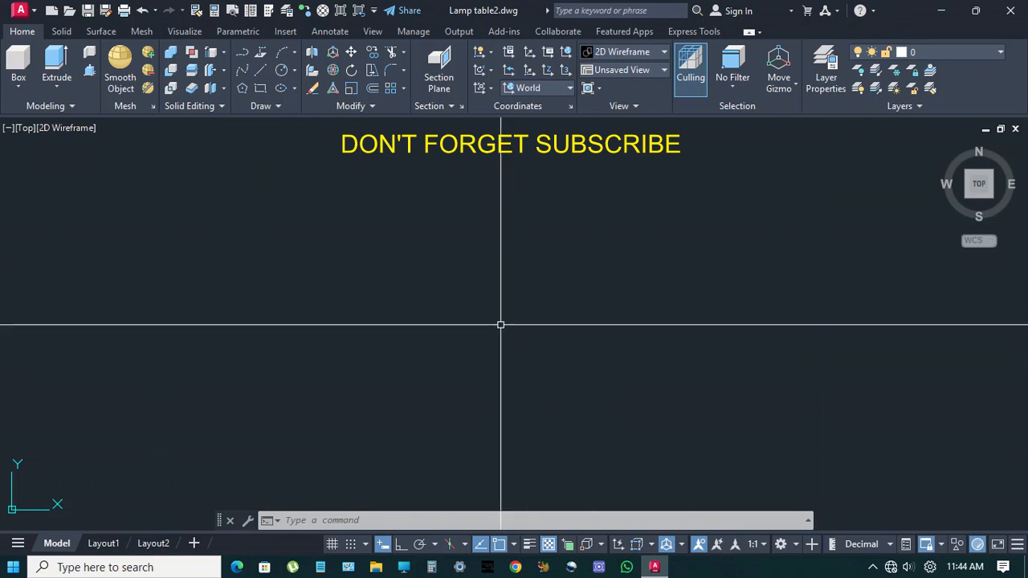
{"action": "type", "text": "c"}
{"action": "key", "text": "Return"}
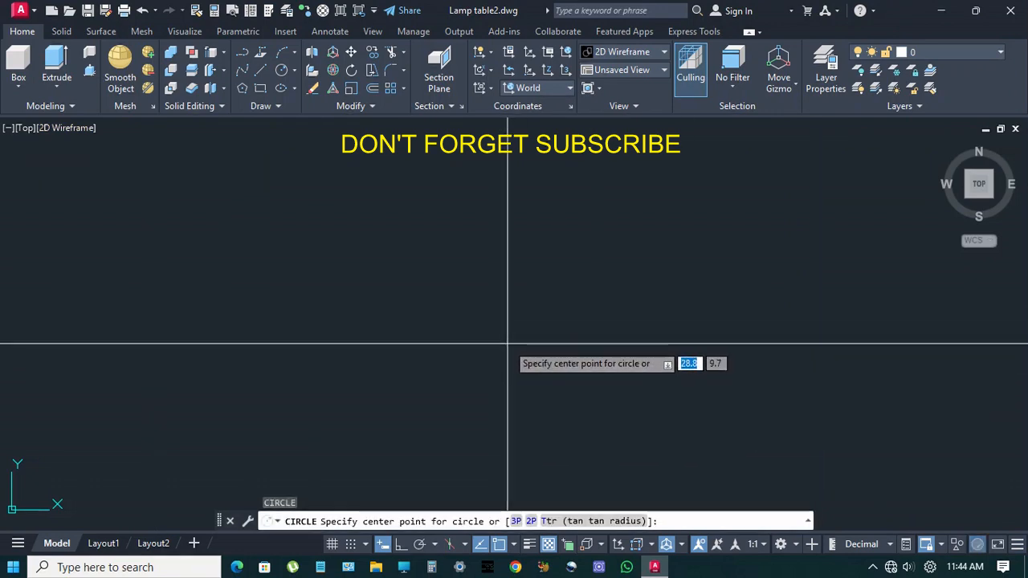
{"action": "left_click", "coordinate": [508, 344]}
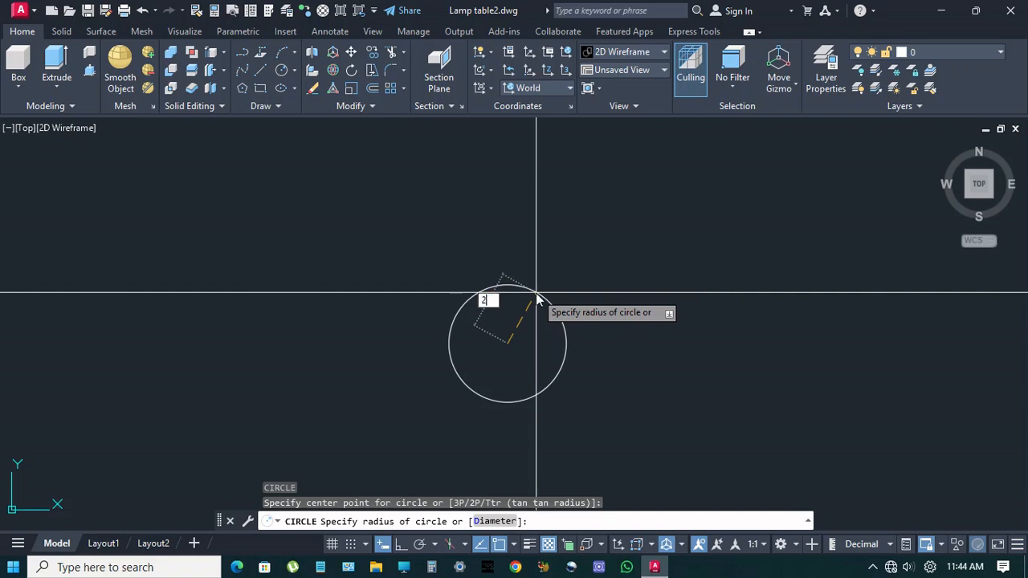
{"action": "type", "text": "250"}
{"action": "key", "text": "Return"}
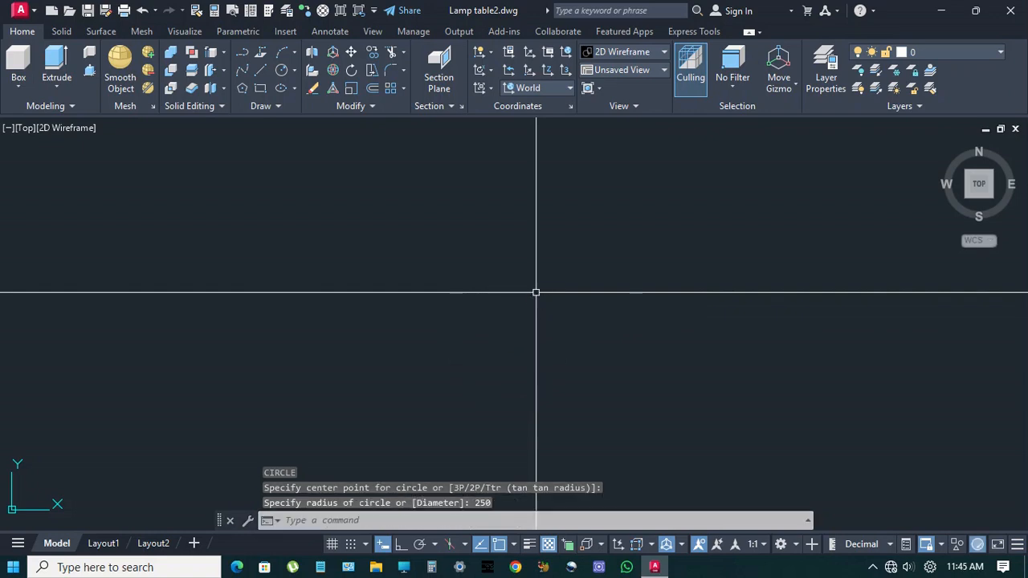
{"action": "type", "text": "z"}
{"action": "key", "text": "Return"}
{"action": "type", "text": "a"}
{"action": "key", "text": "Return"}
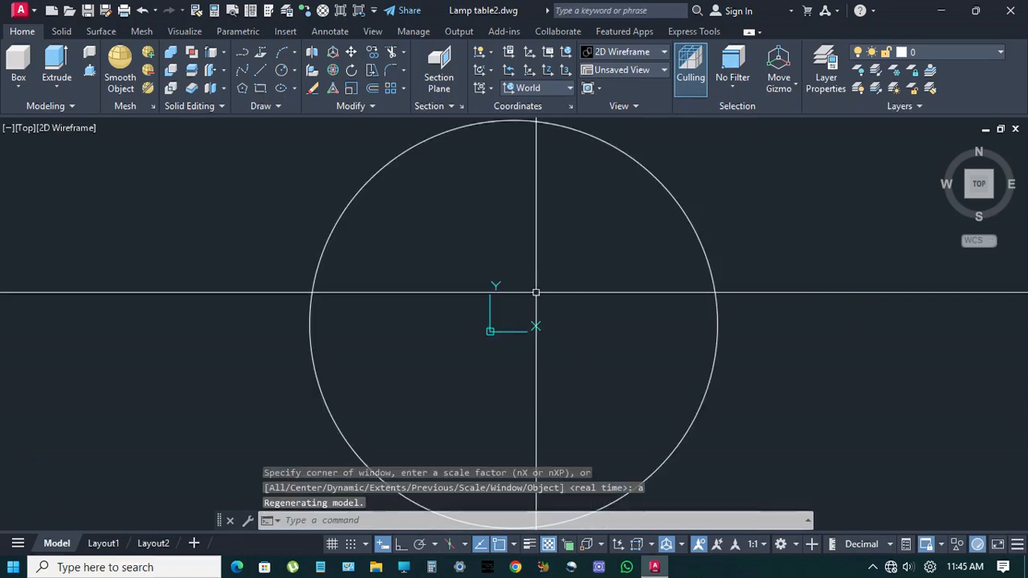
Move the circle horizontally along the positive X axis, clear of the origin, with Ortho on.
{"action": "key", "text": "Return"}
{"action": "scroll", "coordinate": [525, 301], "scroll_direction": "down", "scroll_amount": 4}
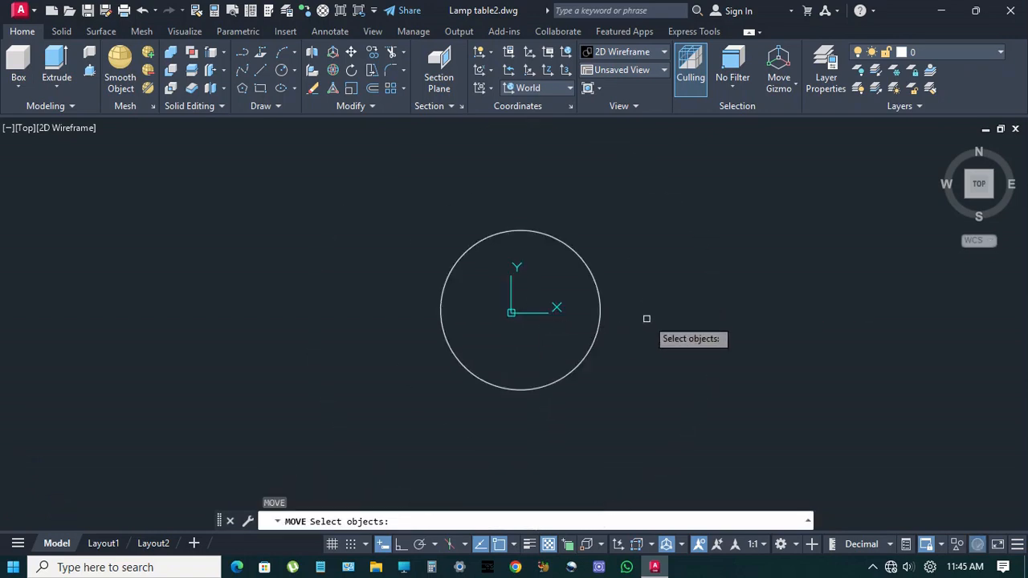
{"action": "left_click", "coordinate": [648, 318]}
{"action": "left_click", "coordinate": [567, 351]}
{"action": "key", "text": "Return"}
{"action": "left_click", "coordinate": [647, 247]}
{"action": "key", "text": "F8"}
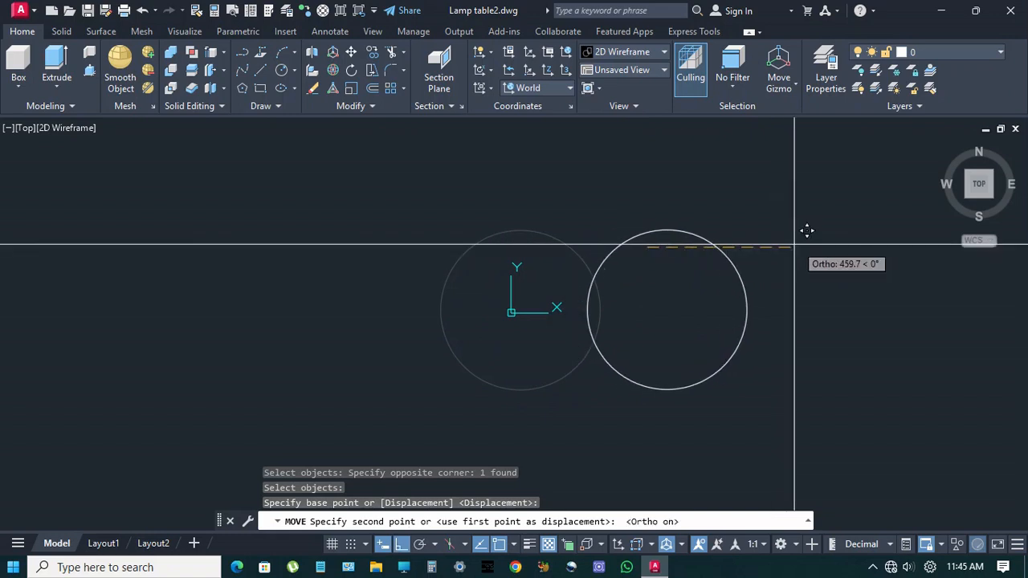
{"action": "left_click", "coordinate": [801, 244]}
{"action": "scroll", "coordinate": [768, 297], "scroll_direction": "up", "scroll_amount": 2}
{"action": "middle_click_drag", "start_coordinate": [721, 311], "coordinate": [706, 297]}
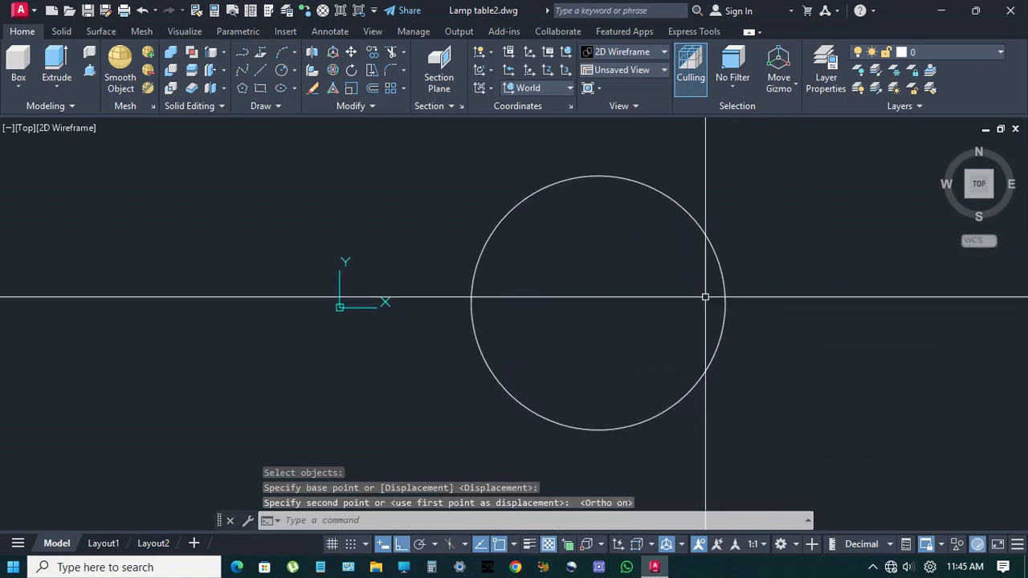
Draw a horizontal ellipse below the circle by Axis, End, with a 30 mm axis and a distance of 10 to the other axis.
{"action": "left_click", "coordinate": [294, 89]}
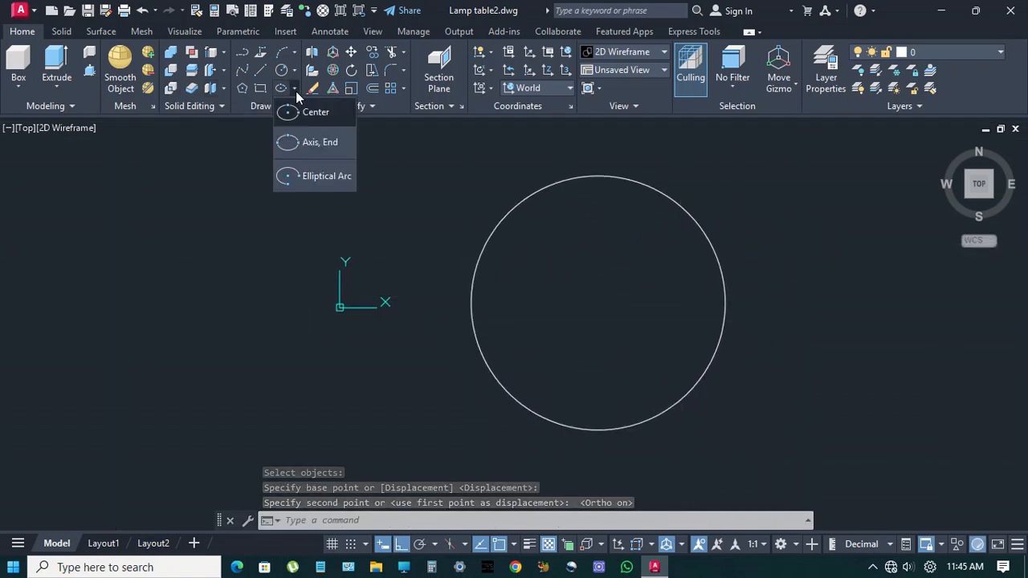
{"action": "left_click", "coordinate": [298, 142]}
{"action": "middle_click_drag", "start_coordinate": [573, 326], "coordinate": [527, 306]}
{"action": "left_click", "coordinate": [473, 444]}
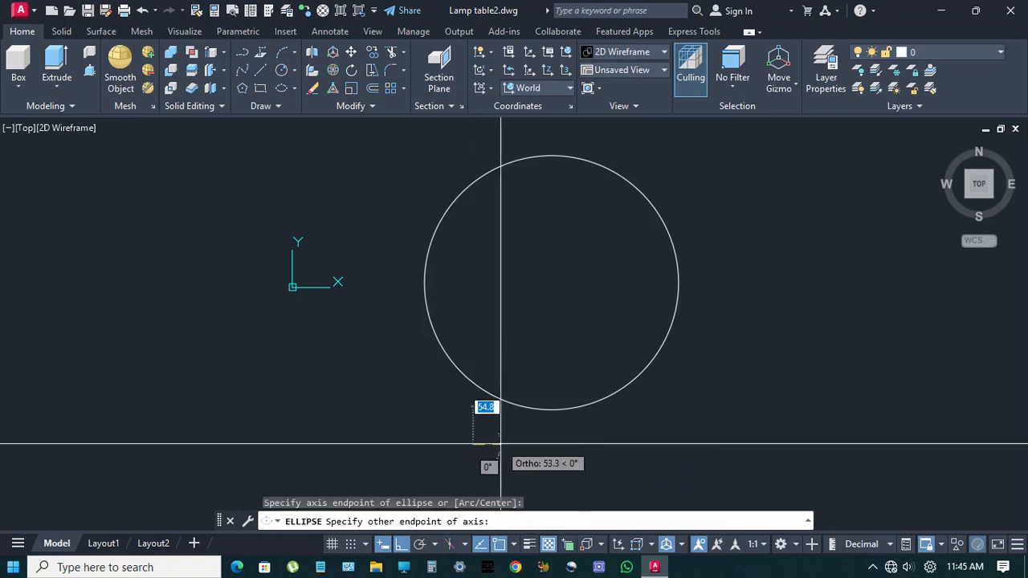
{"action": "scroll", "coordinate": [501, 436], "scroll_direction": "up", "scroll_amount": 4}
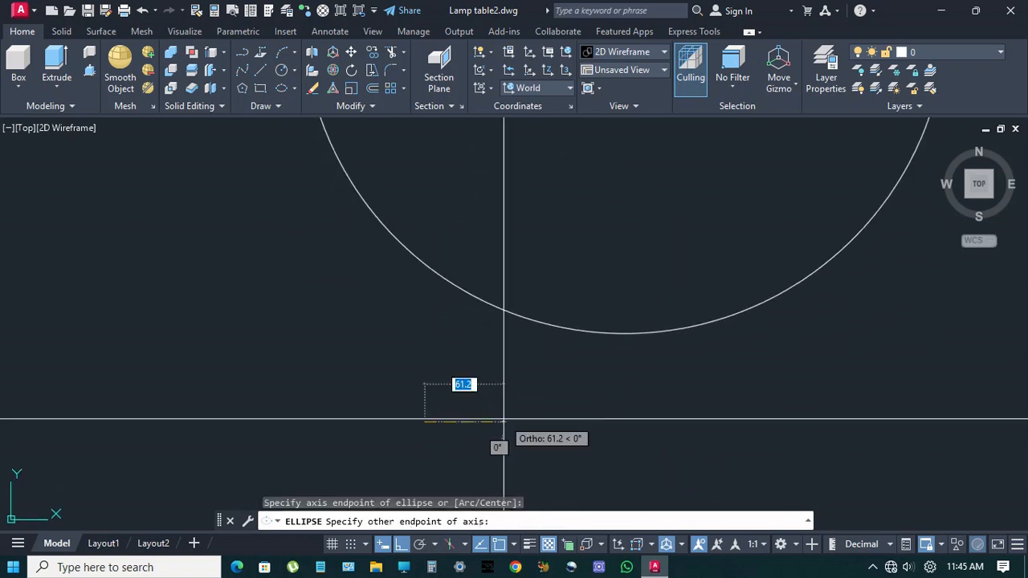
{"action": "type", "text": "30"}
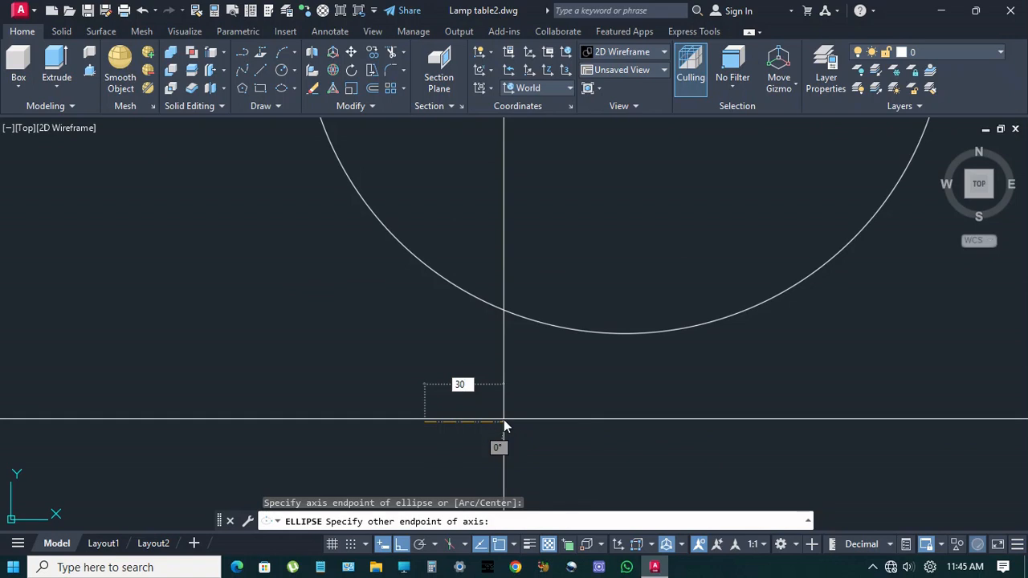
{"action": "key", "text": "Return"}
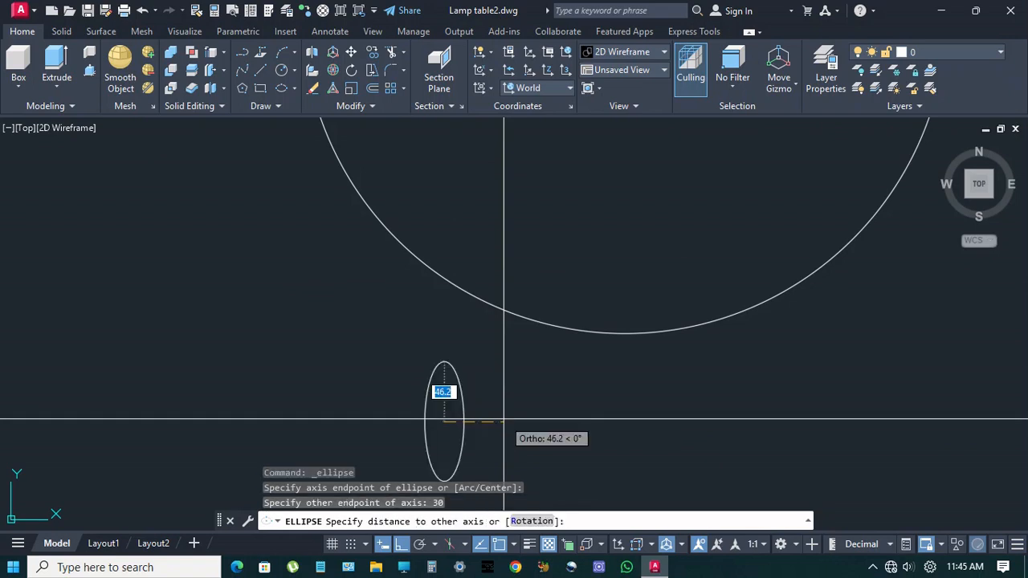
{"action": "type", "text": "10"}
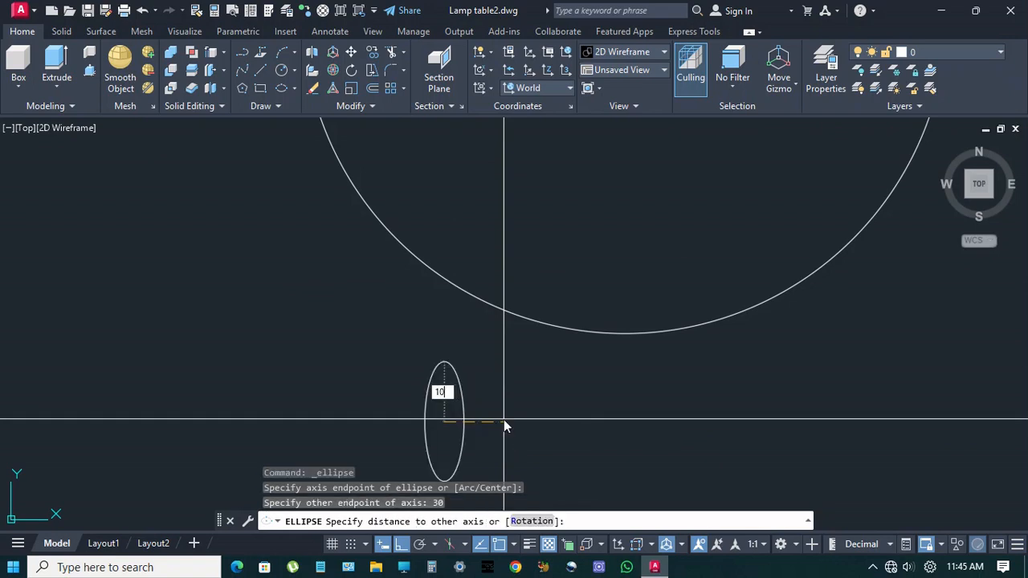
{"action": "key", "text": "Return"}
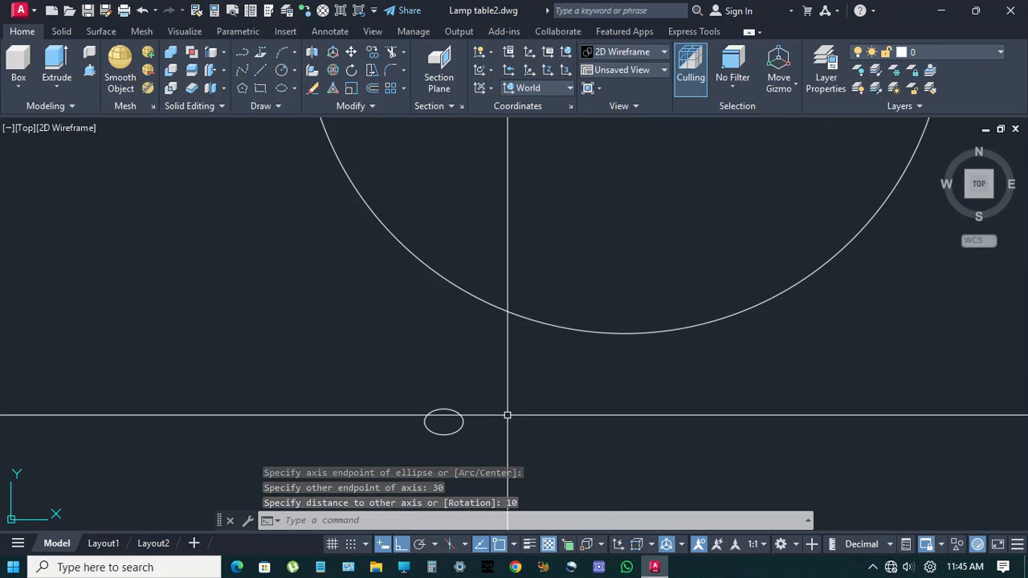
Draw a second horizontal ellipse beside the first, with a 40 mm axis and a distance of 12.5 to the other axis.
{"action": "key", "text": "Return"}
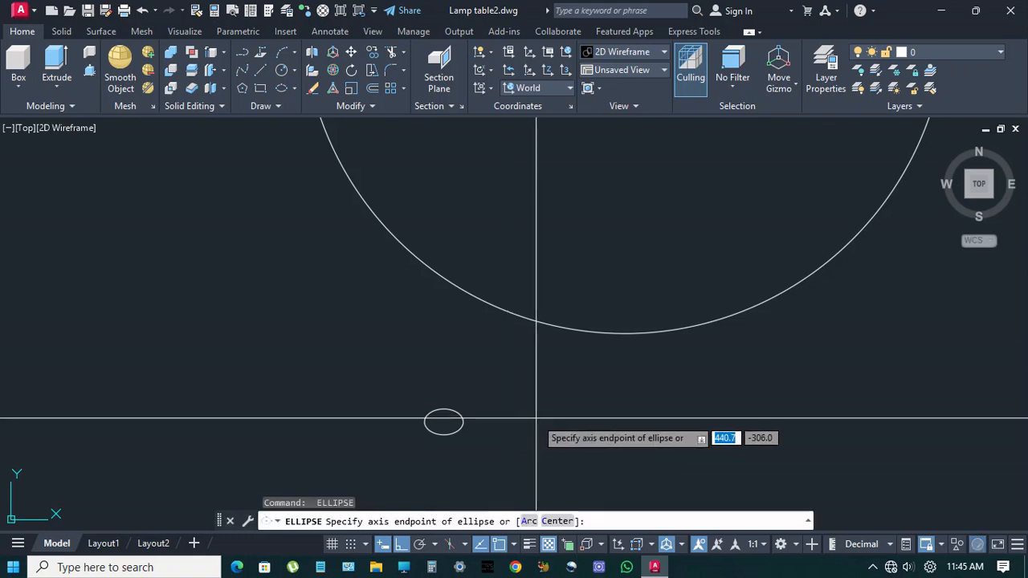
{"action": "left_click", "coordinate": [536, 418]}
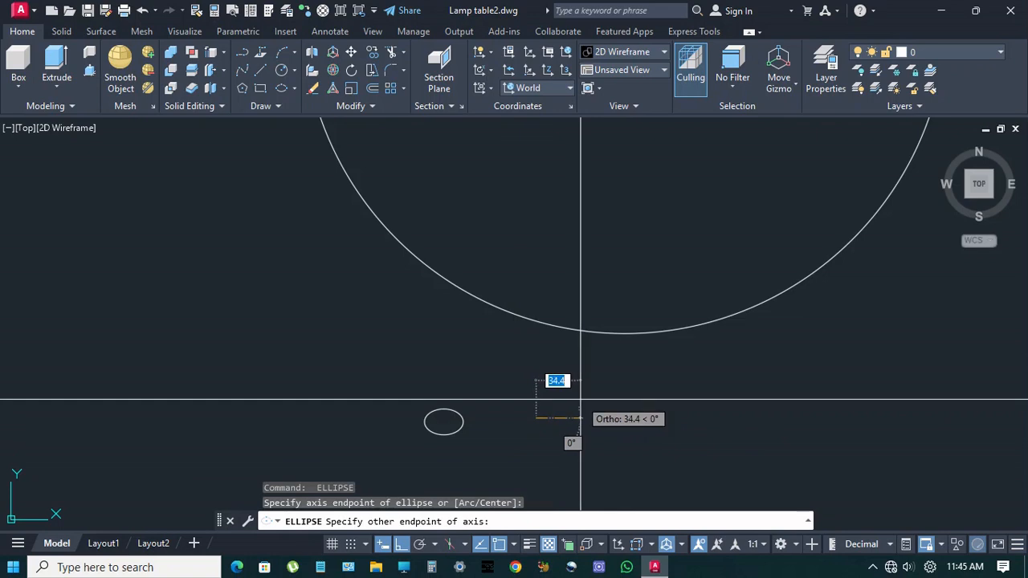
{"action": "type", "text": "40"}
{"action": "key", "text": "Return"}
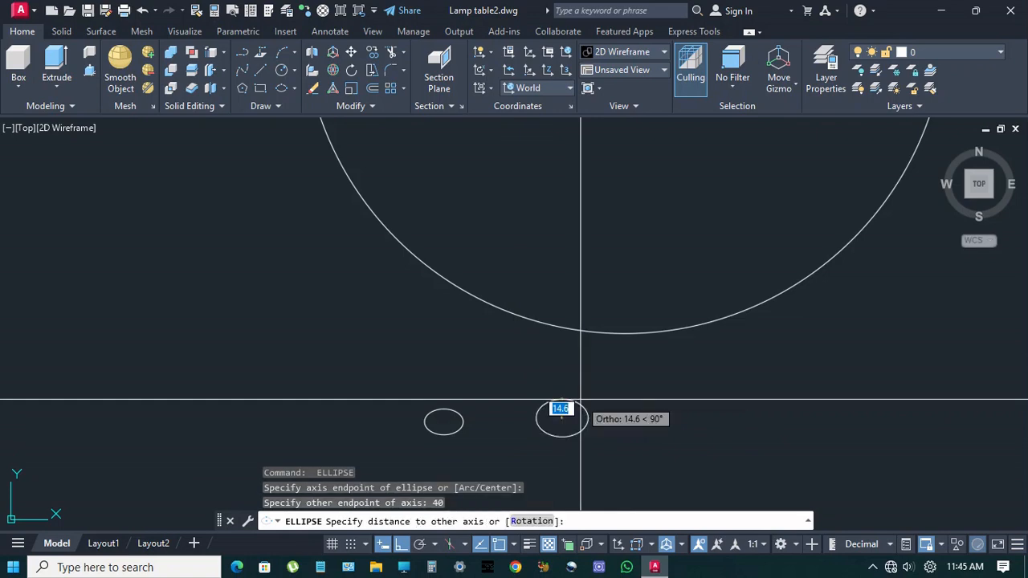
{"action": "type", "text": "1"}
{"action": "key", "text": "Return"}
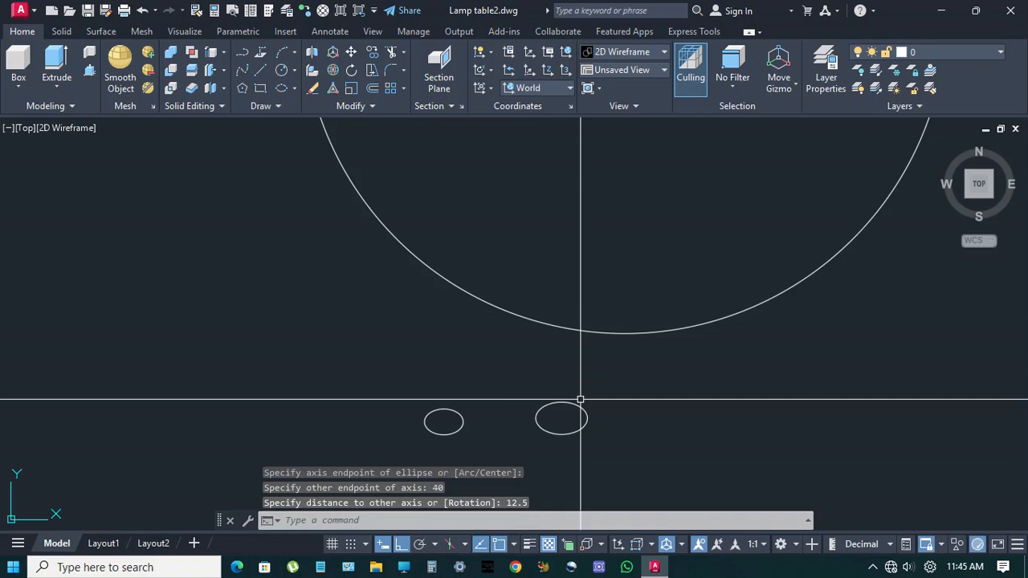
Switch the viewport to the SW Isometric view with the circle and both ellipses in sight.
{"action": "scroll", "coordinate": [536, 411], "scroll_direction": "down", "scroll_amount": 4}
{"action": "middle_click_drag", "start_coordinate": [561, 311], "coordinate": [503, 325]}
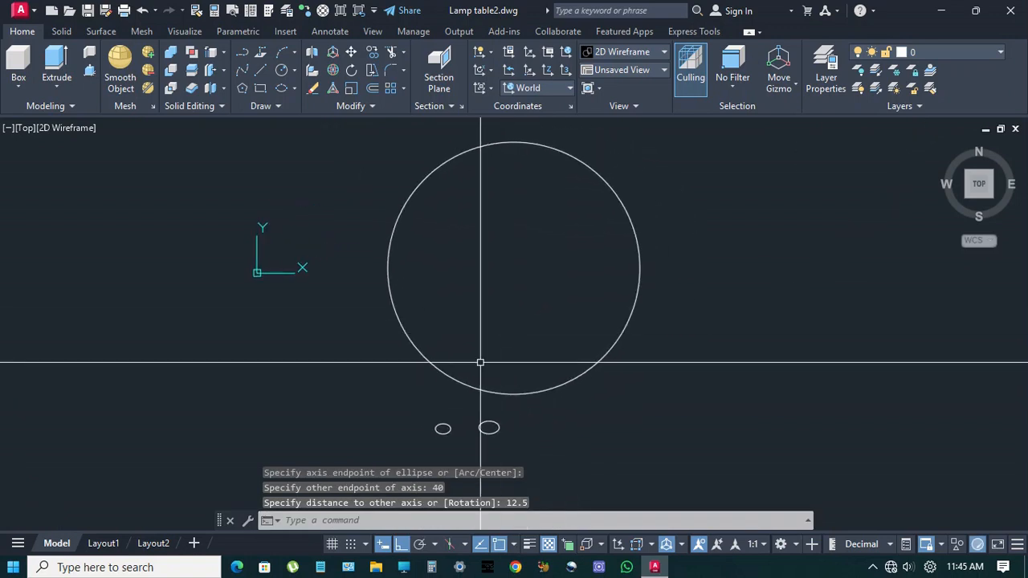
{"action": "left_click", "coordinate": [25, 129]}
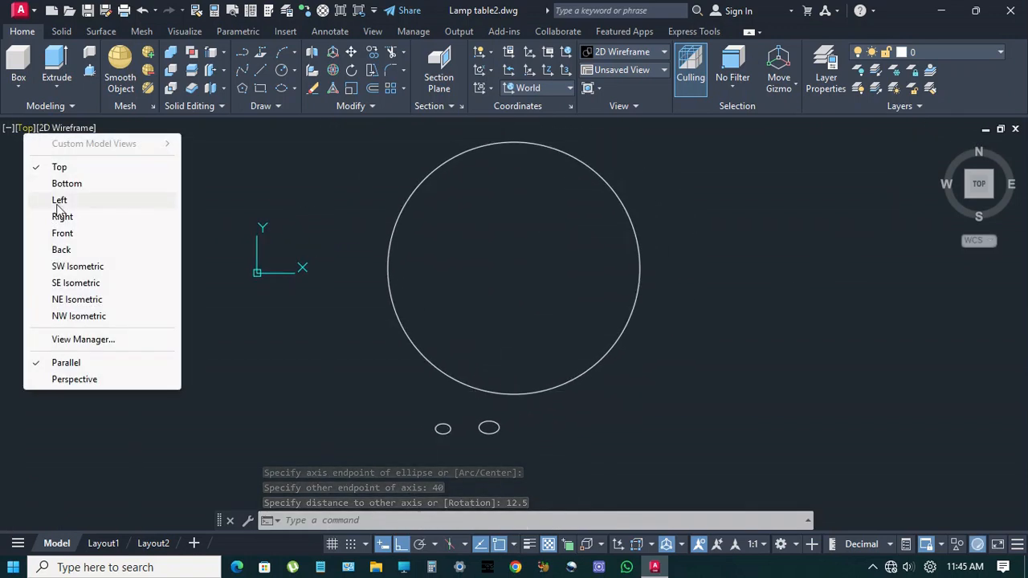
{"action": "left_click", "coordinate": [74, 267]}
{"action": "middle_click_drag", "start_coordinate": [415, 371], "coordinate": [426, 308]}
Move the smaller ellipse from its negative-X axis end onto the circle's negative-X quadrant, with Ortho off.
{"action": "key", "text": "Return"}
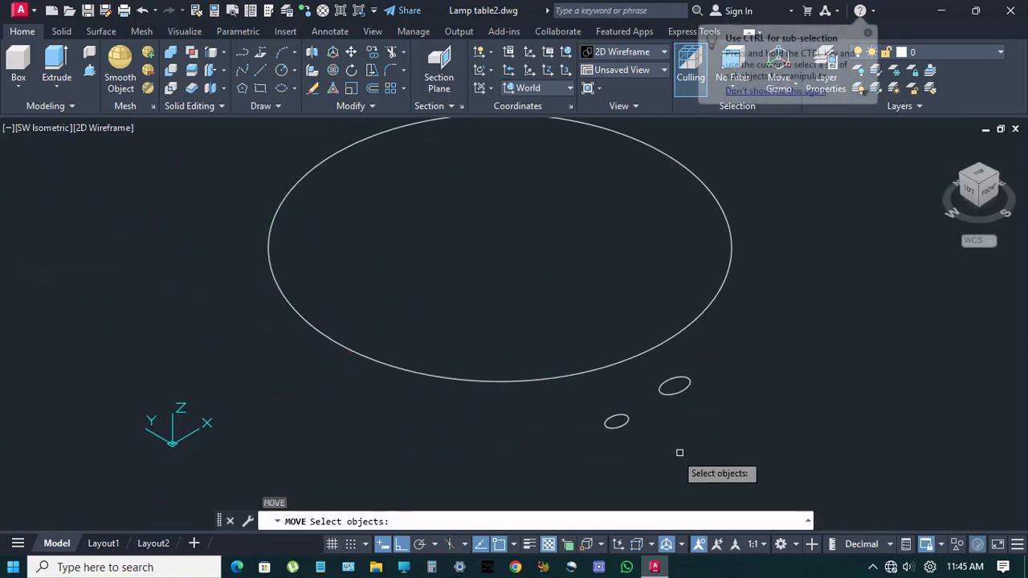
{"action": "left_click", "coordinate": [622, 427]}
{"action": "left_click", "coordinate": [611, 416]}
{"action": "key", "text": "Return"}
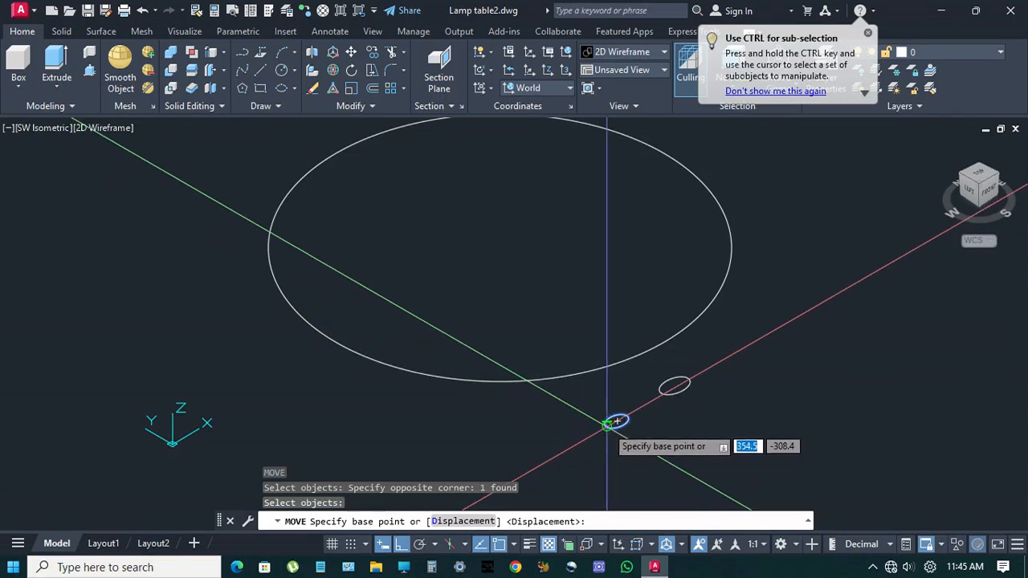
{"action": "scroll", "coordinate": [630, 389], "scroll_direction": "up", "scroll_amount": 6}
{"action": "left_click", "coordinate": [595, 405]}
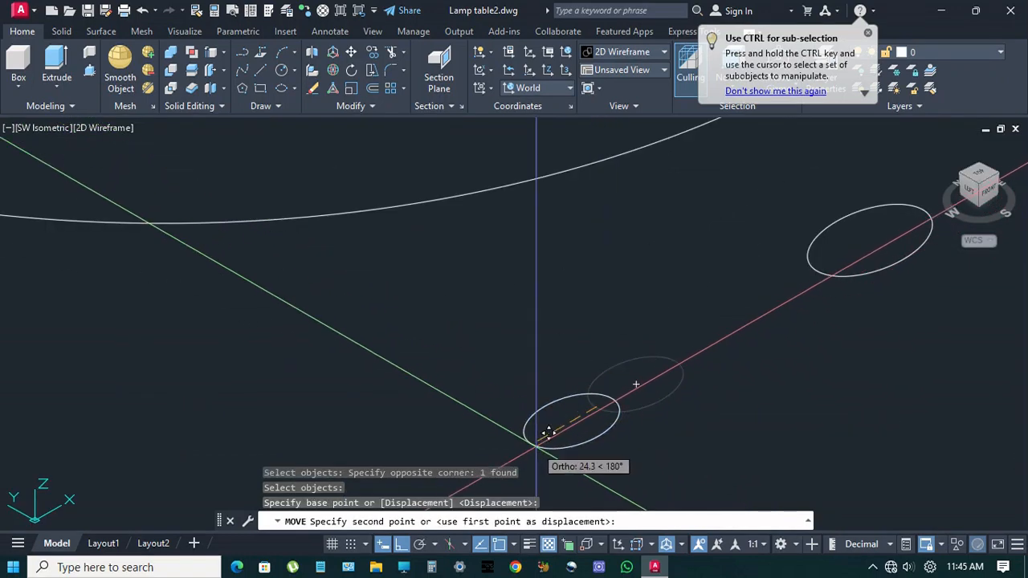
{"action": "scroll", "coordinate": [546, 432], "scroll_direction": "down", "scroll_amount": 6}
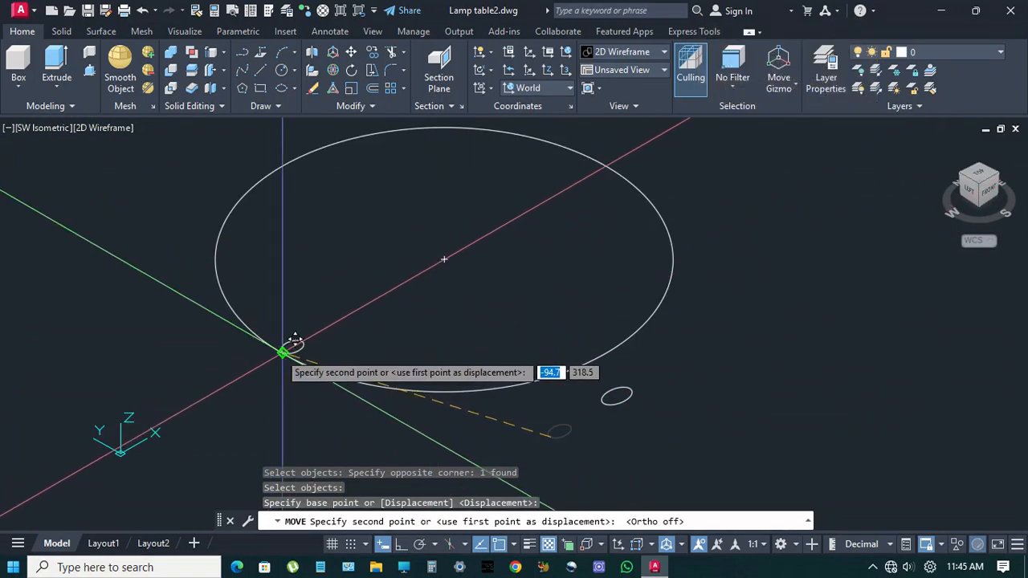
{"action": "left_click", "coordinate": [282, 349]}
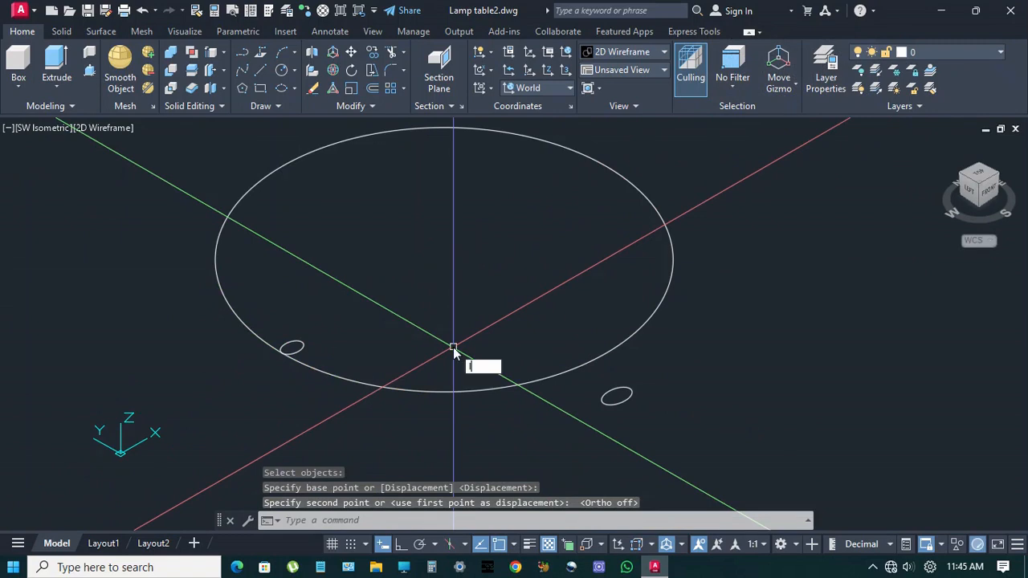
Draw a vertical 500 mm line upward along Z from the center of the circle, with Ortho on.
{"action": "type", "text": "l"}
{"action": "key", "text": "Return"}
{"action": "scroll", "coordinate": [462, 356], "scroll_direction": "down", "scroll_amount": 2}
{"action": "left_click", "coordinate": [447, 292]}
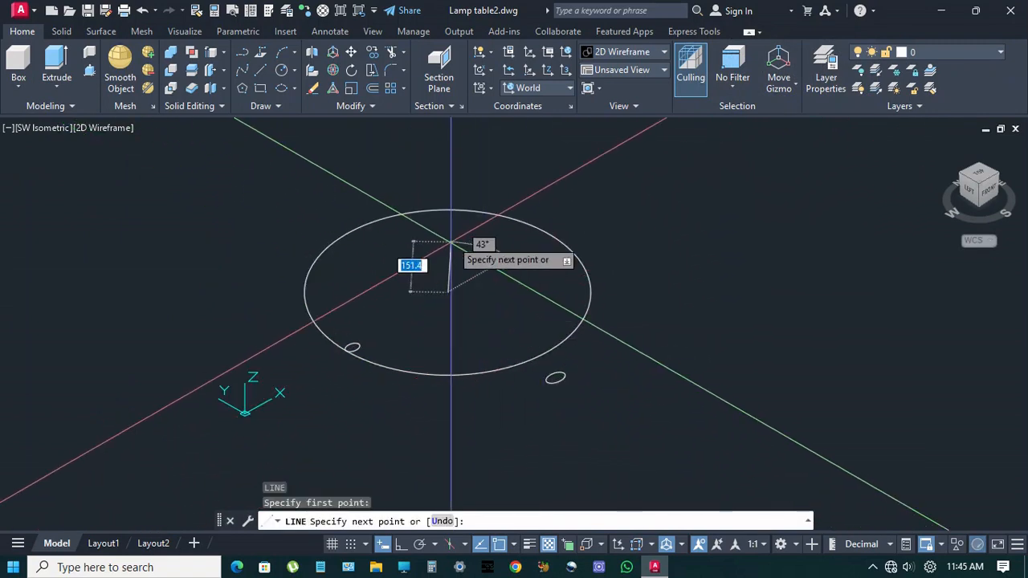
{"action": "middle_click_drag", "start_coordinate": [450, 242], "coordinate": [432, 305]}
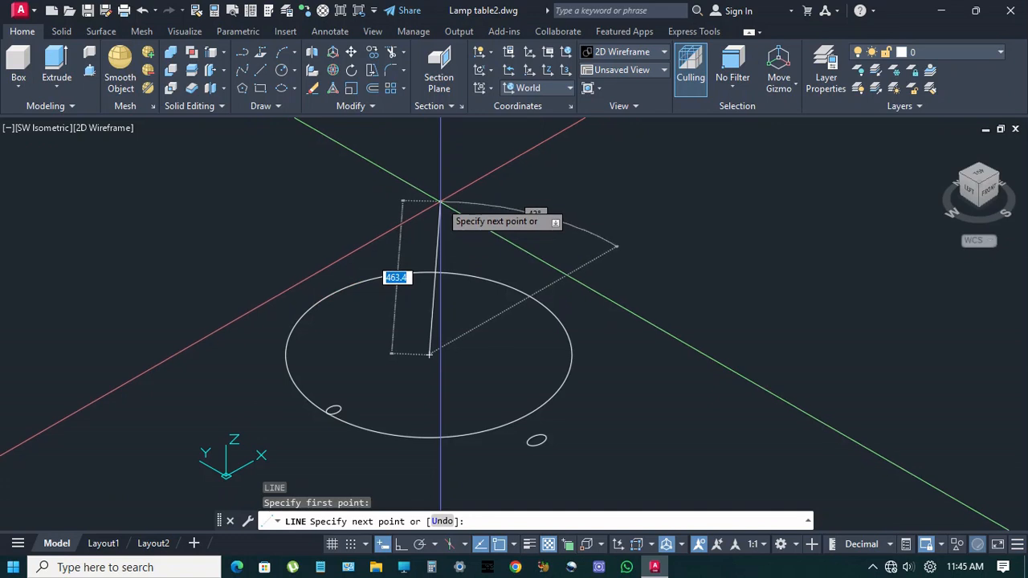
{"action": "key", "text": "F8"}
{"action": "type", "text": "500"}
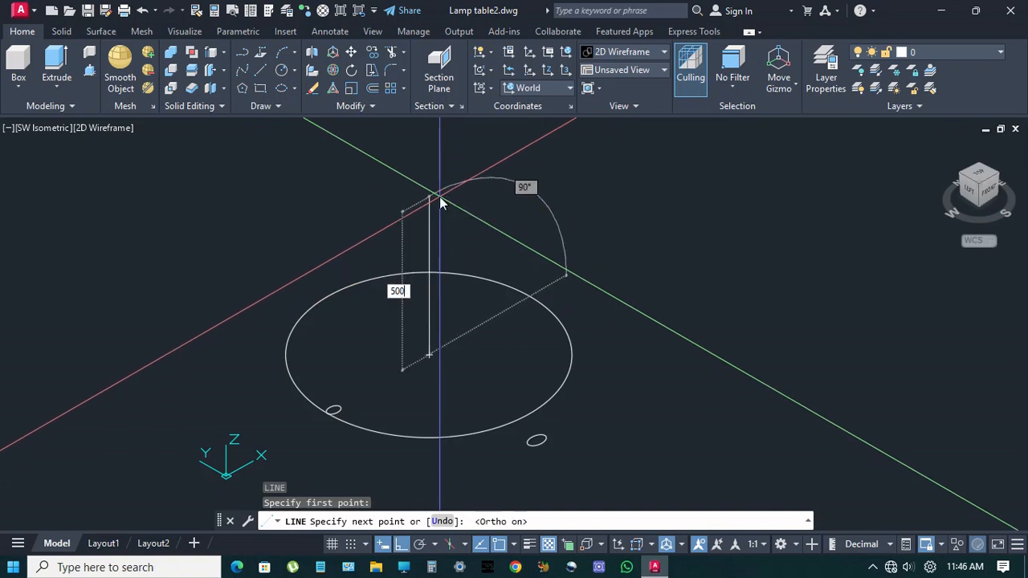
{"action": "key", "text": "Return"}
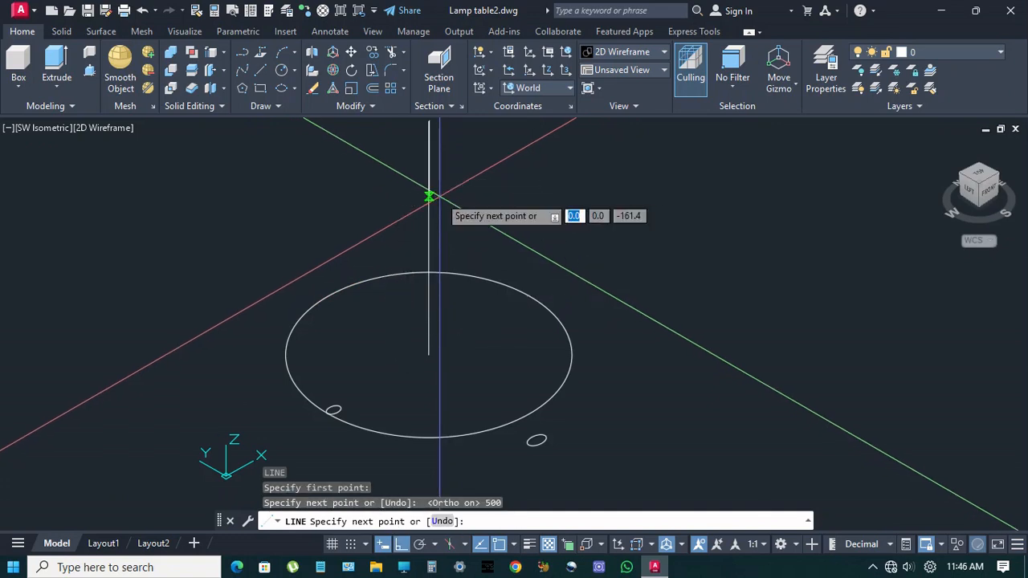
{"action": "key", "text": "Escape"}
Move the larger ellipse from its positive-X axis end onto the midpoint of the vertical line, with Ortho off.
{"action": "type", "text": "m"}
{"action": "key", "text": "Return"}
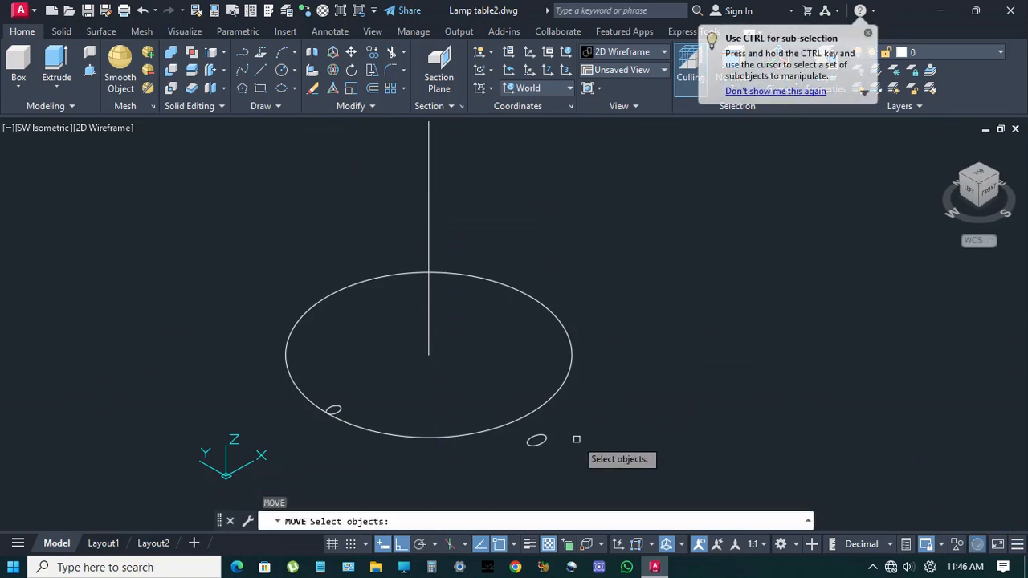
{"action": "left_click", "coordinate": [537, 442]}
{"action": "key", "text": "Return"}
{"action": "scroll", "coordinate": [536, 442], "scroll_direction": "up", "scroll_amount": 4}
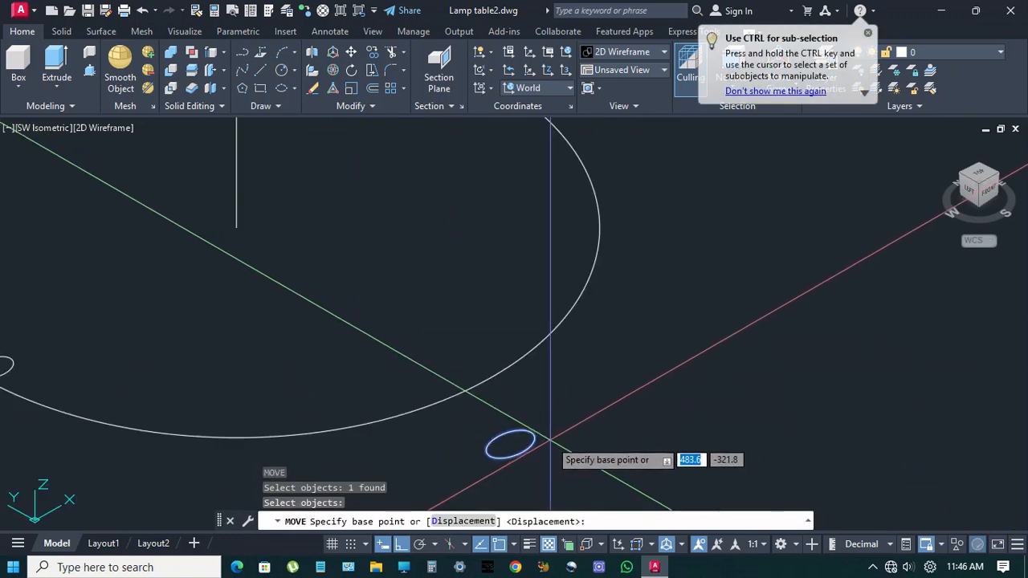
{"action": "left_click", "coordinate": [531, 433]}
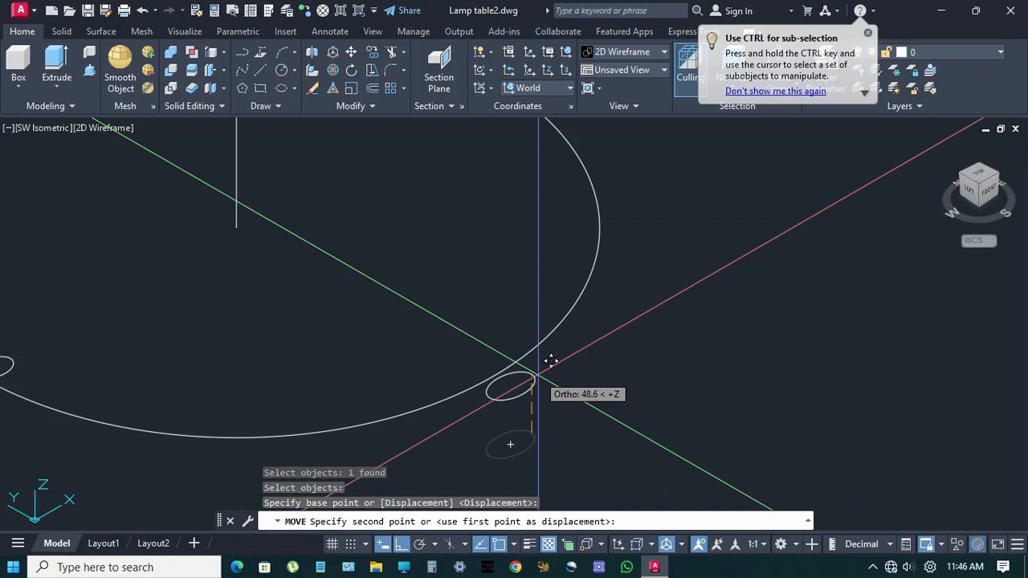
{"action": "key", "text": "F8"}
{"action": "scroll", "coordinate": [551, 360], "scroll_direction": "down", "scroll_amount": 4}
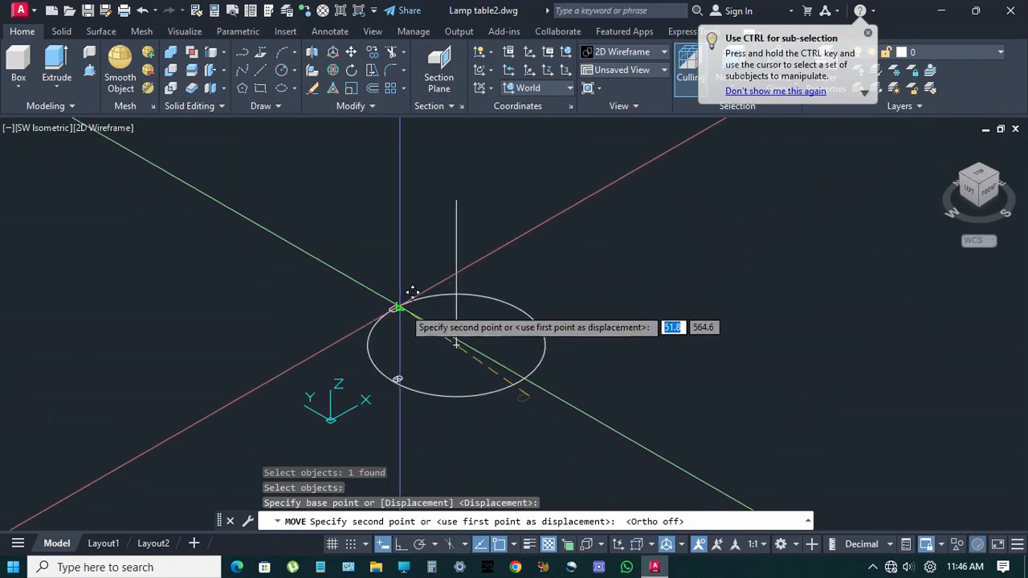
{"action": "left_click", "coordinate": [455, 270]}
{"action": "scroll", "coordinate": [473, 266], "scroll_direction": "up", "scroll_amount": 2}
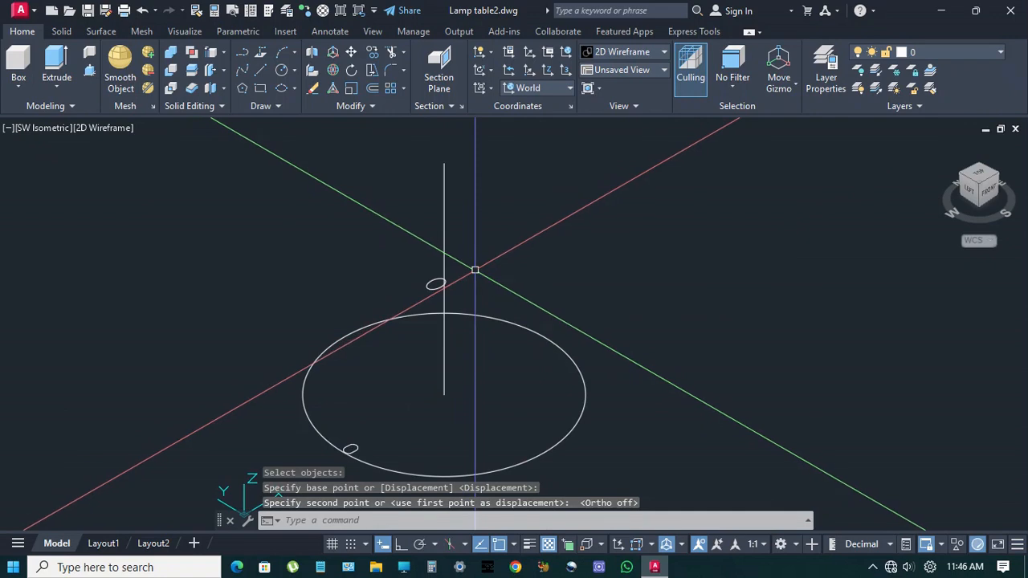
Copy the smaller ellipse from the base circle's center to the upper end of the vertical line.
{"action": "type", "text": "co"}
{"action": "key", "text": "Return"}
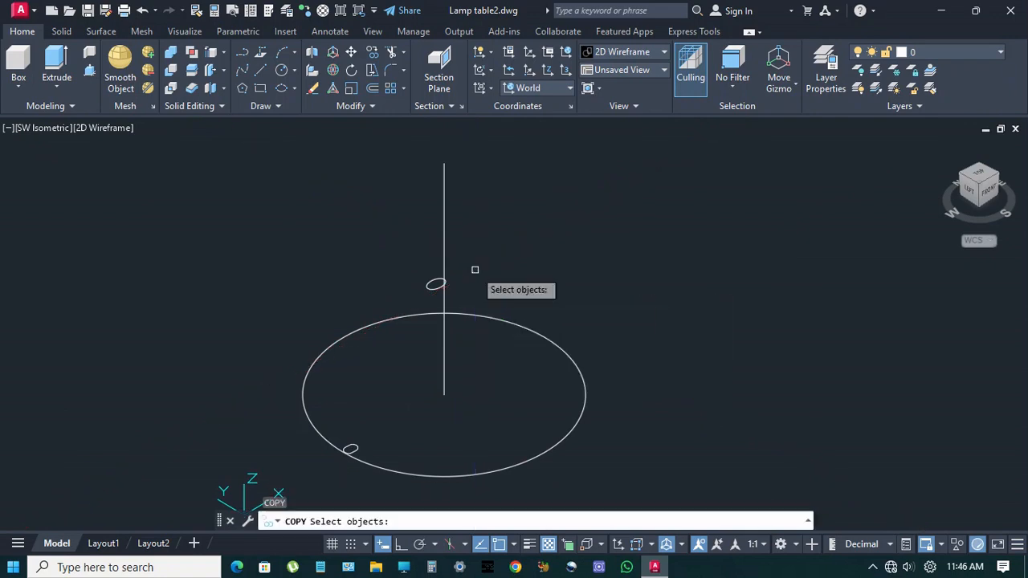
{"action": "left_click", "coordinate": [350, 448]}
{"action": "key", "text": "Return"}
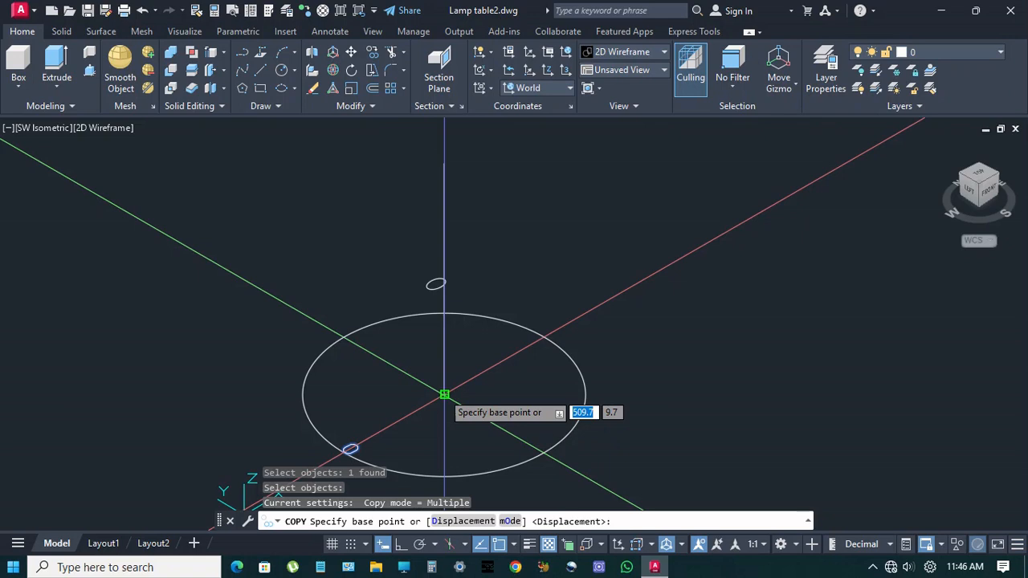
{"action": "left_click", "coordinate": [444, 395]}
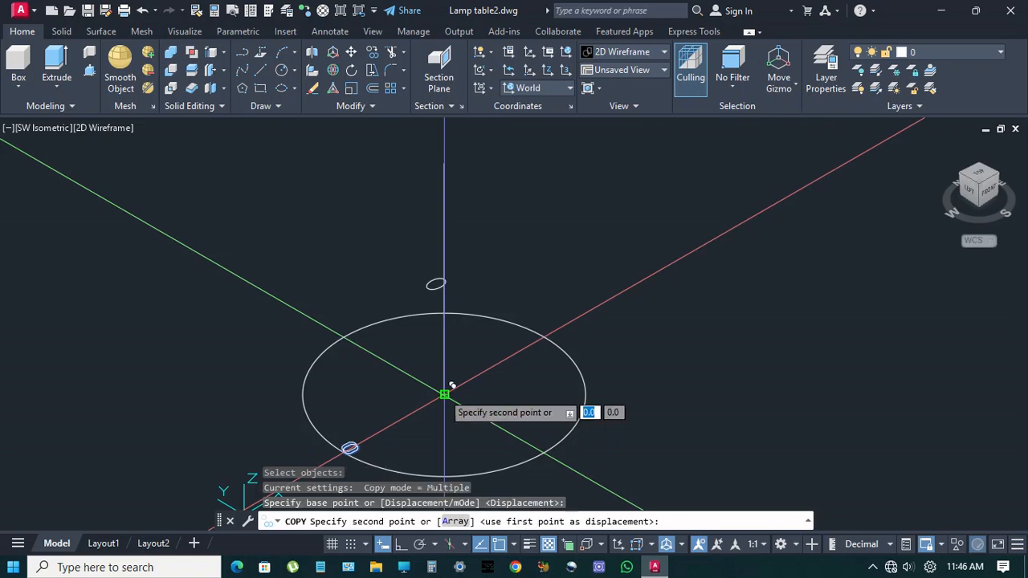
{"action": "left_click", "coordinate": [444, 163]}
{"action": "key", "text": "Escape"}
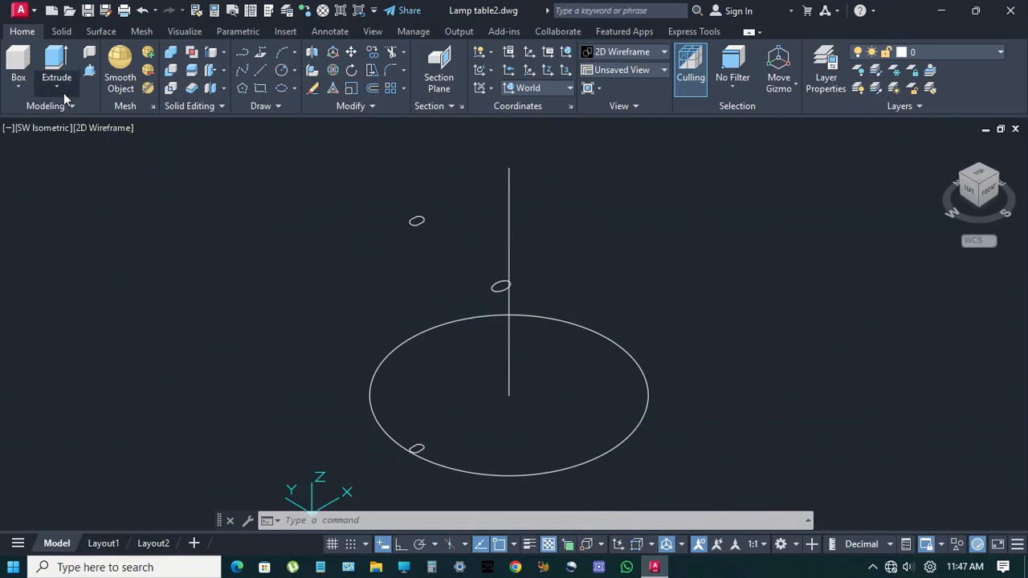
Start a solid Loft using the lower, middle and upper ellipses as cross sections in that order.
{"action": "left_click", "coordinate": [63, 93]}
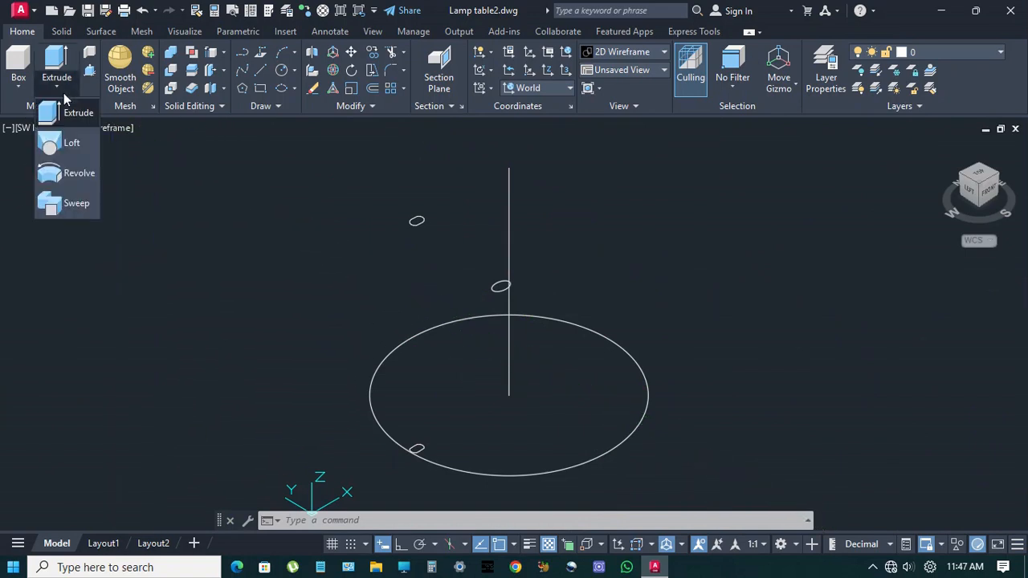
{"action": "left_click", "coordinate": [69, 145]}
{"action": "left_click", "coordinate": [418, 446]}
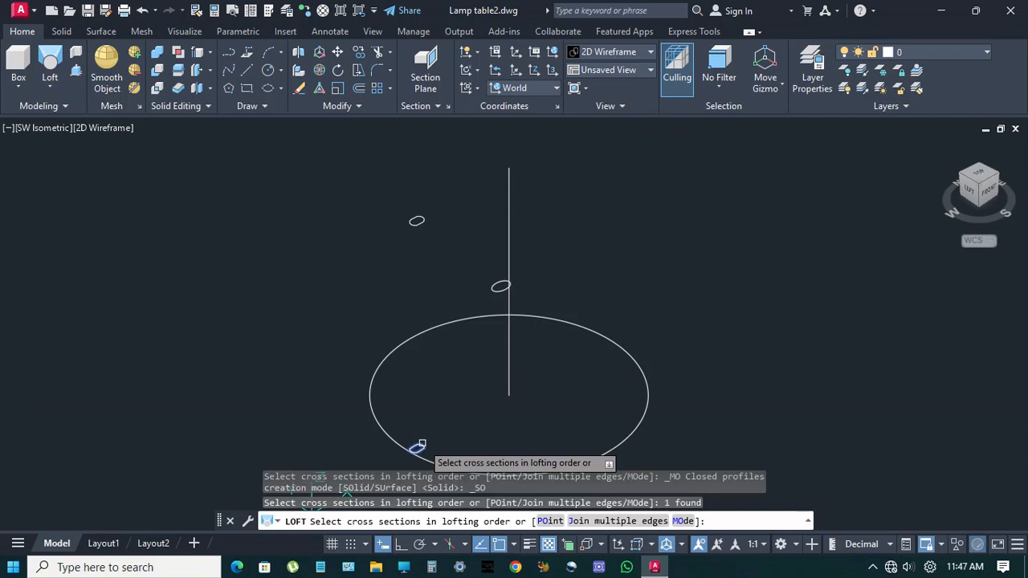
{"action": "left_click", "coordinate": [500, 285]}
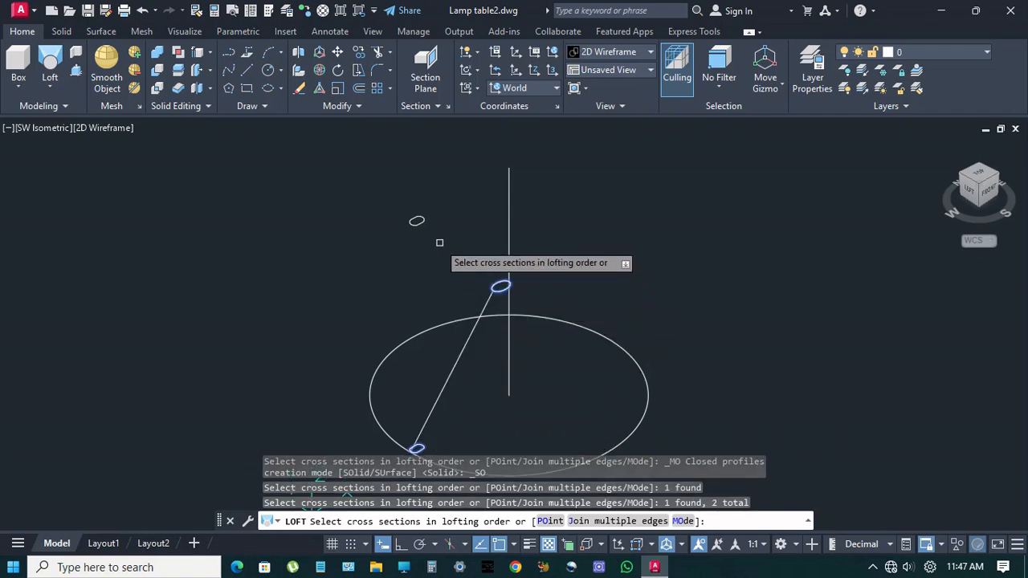
{"action": "left_click", "coordinate": [416, 221]}
{"action": "right_click", "coordinate": [434, 252]}
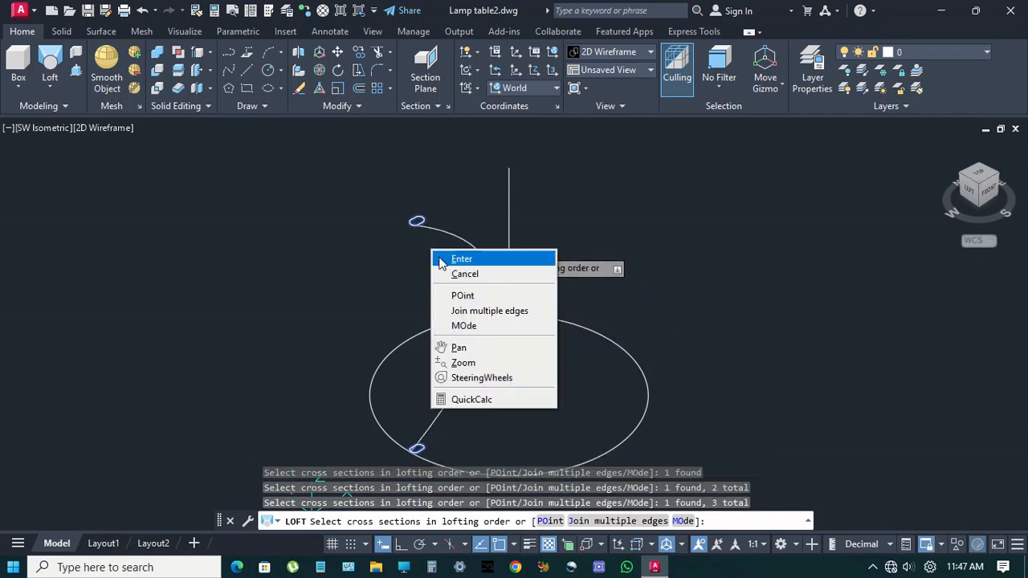
{"action": "left_click", "coordinate": [442, 260]}
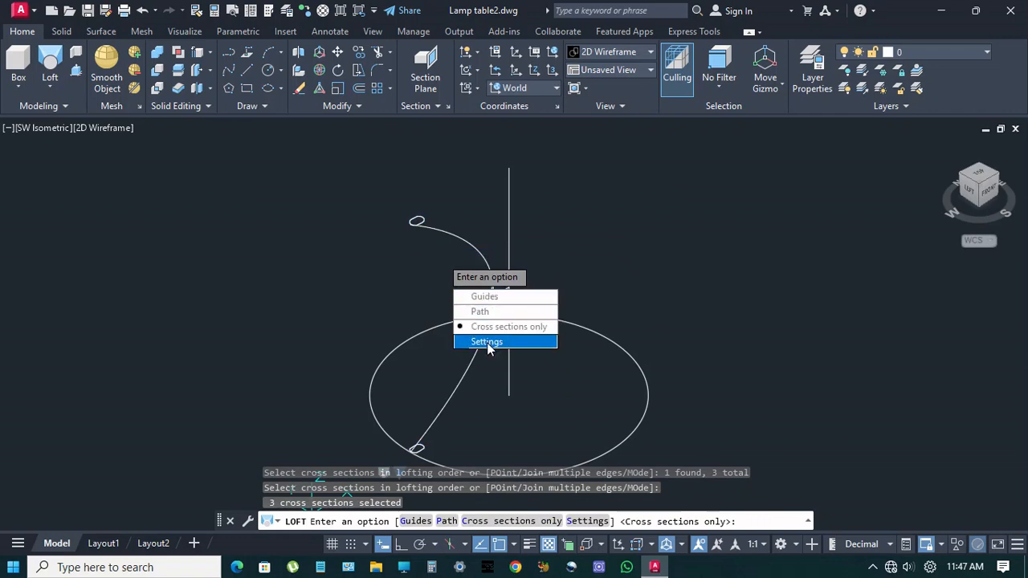
Set the loft's surface control to Normal to Start and End cross sections and finish the solid.
{"action": "left_click", "coordinate": [482, 340]}
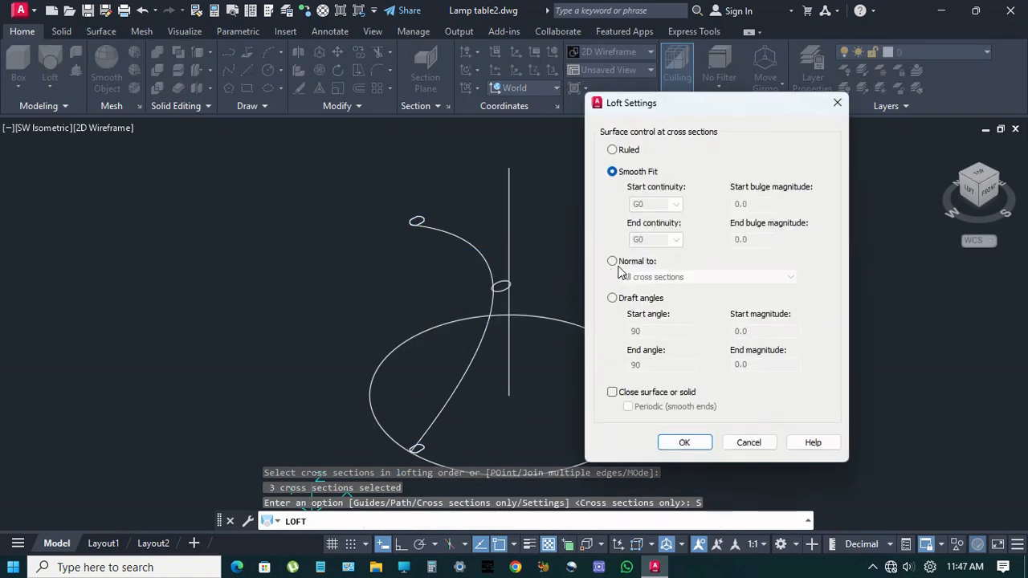
{"action": "left_click", "coordinate": [637, 262]}
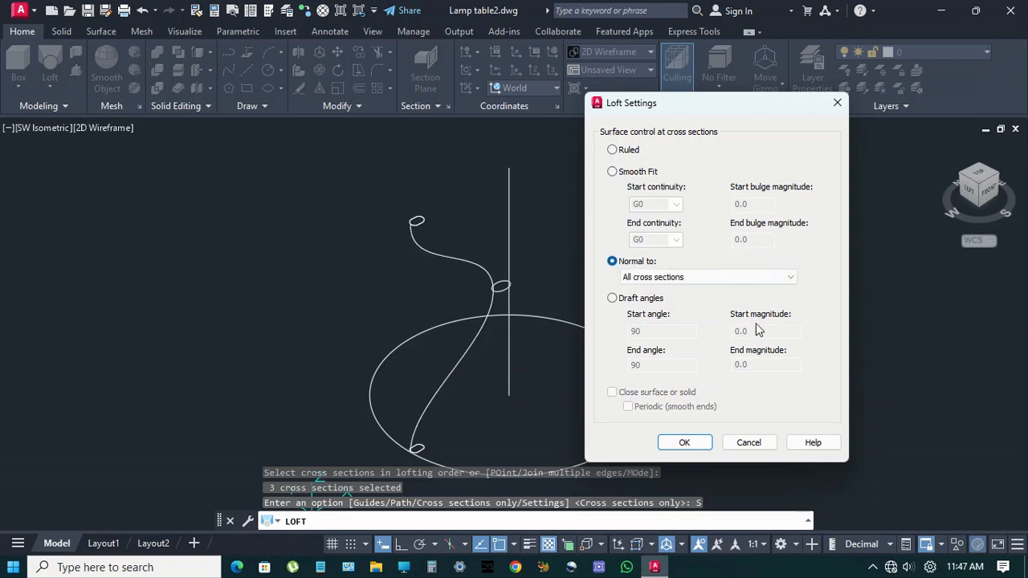
{"action": "left_click", "coordinate": [791, 279]}
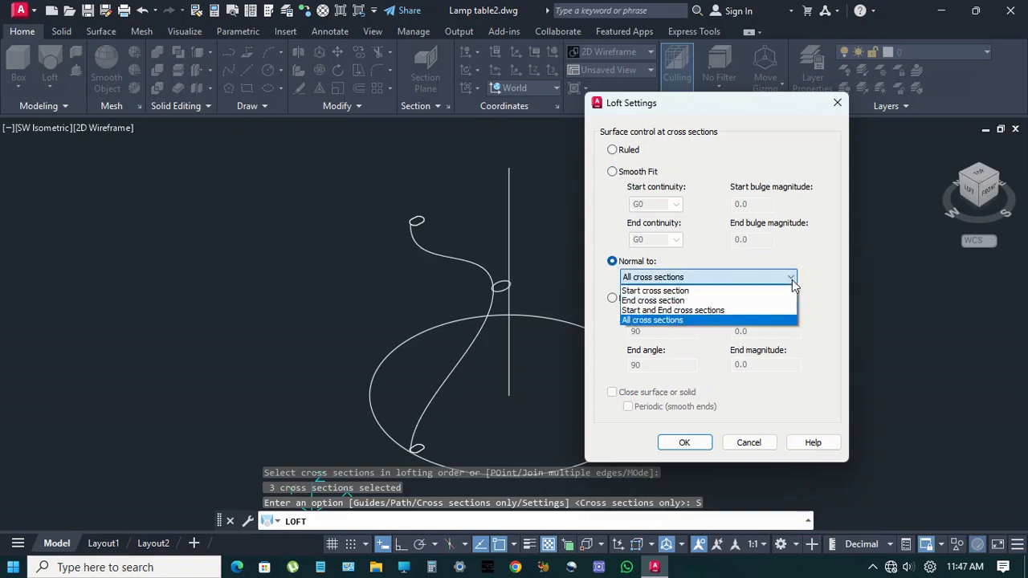
{"action": "left_click", "coordinate": [713, 311]}
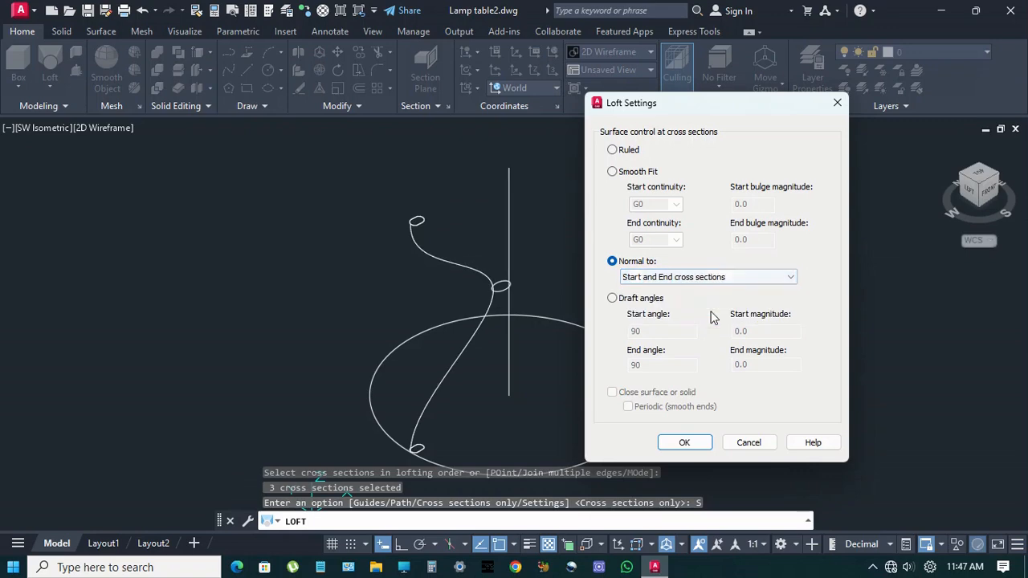
{"action": "left_click", "coordinate": [677, 446]}
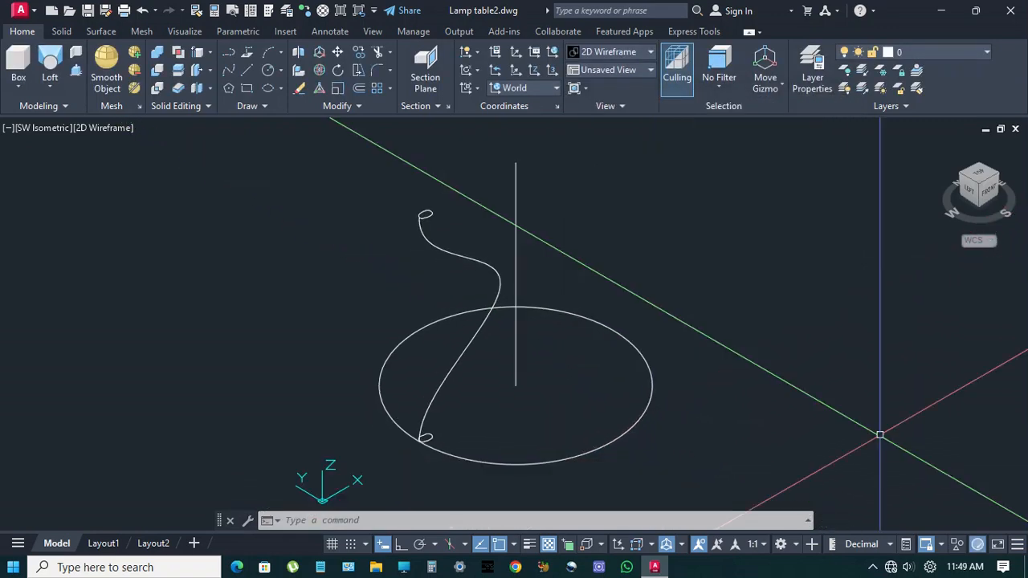
Draw a circle concentric with the base circle, its 235 mm radius reaching the center of the lower ellipse.
{"action": "type", "text": "c"}
{"action": "key", "text": "Return"}
{"action": "left_click", "coordinate": [516, 386]}
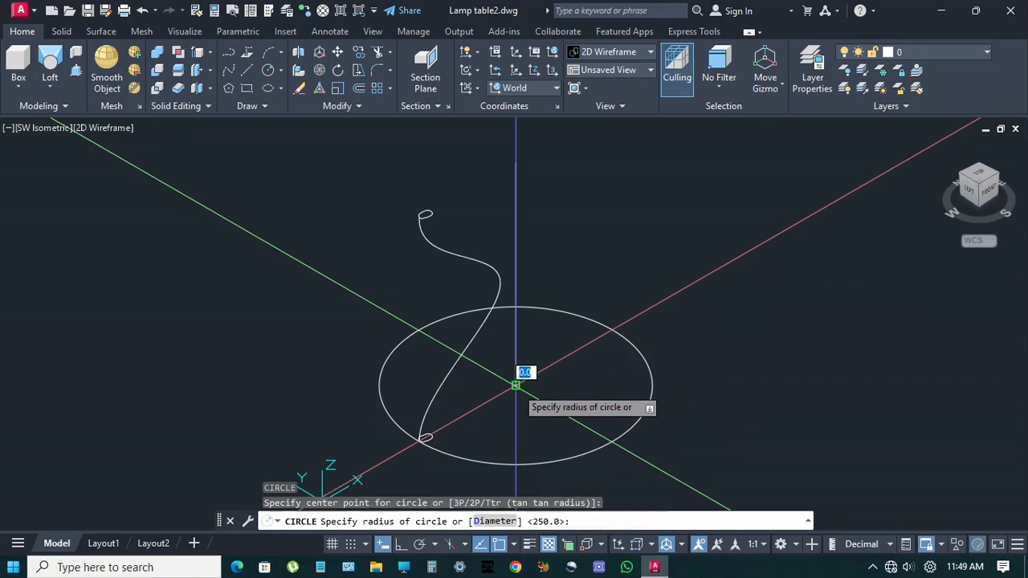
{"action": "scroll", "coordinate": [454, 398], "scroll_direction": "up", "scroll_amount": 4}
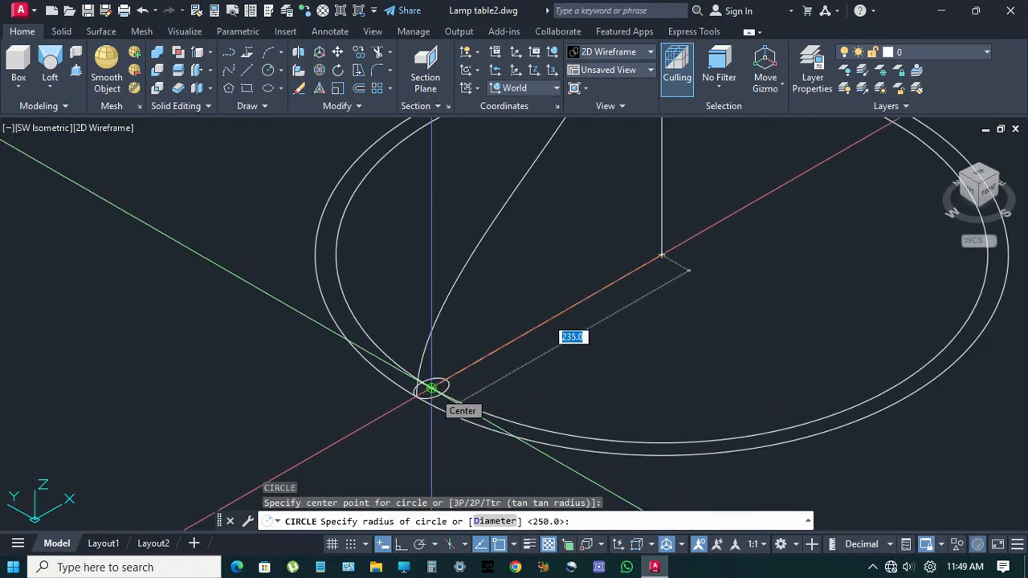
{"action": "key", "text": "Escape"}
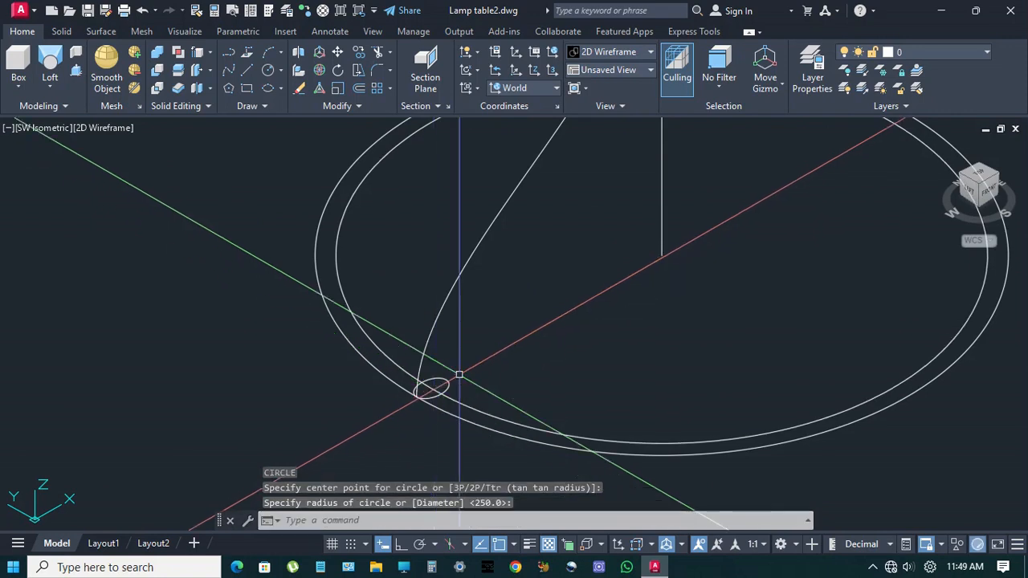
Draw a small circle of radius 10 mm in free space inside the base circles, near the lower ellipse.
{"action": "type", "text": "c"}
{"action": "key", "text": "Return"}
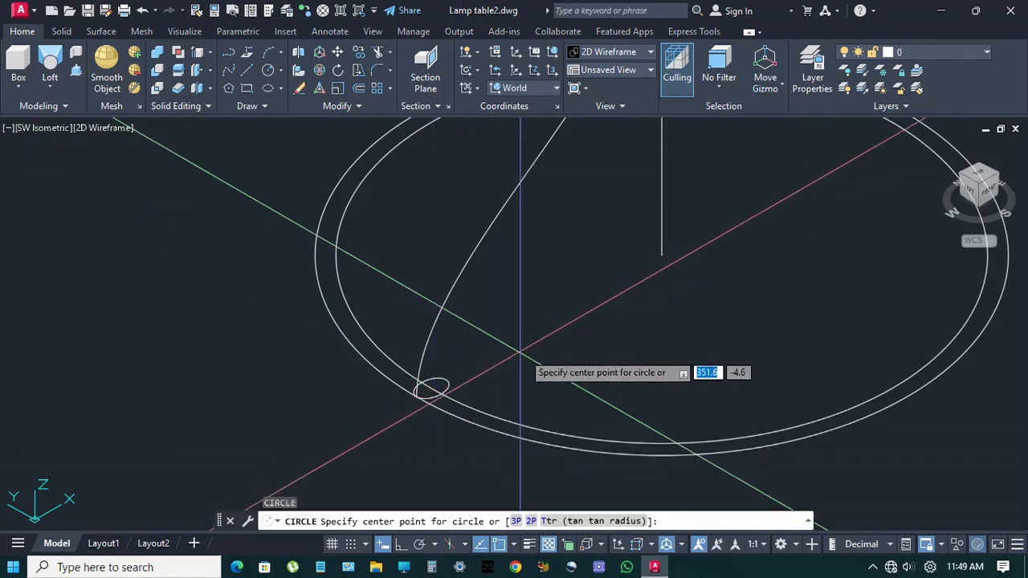
{"action": "left_click", "coordinate": [532, 359]}
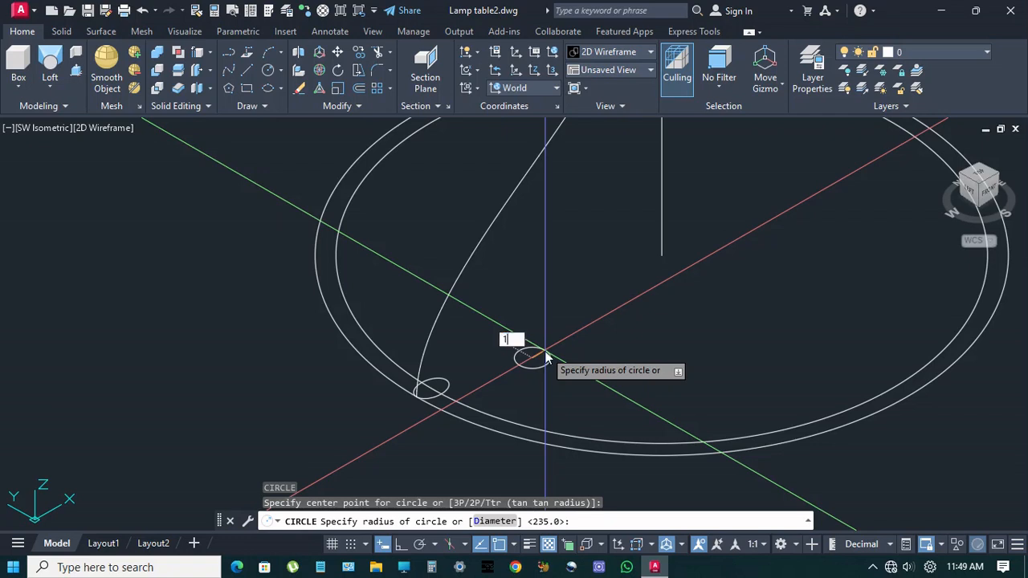
{"action": "key", "text": "Return"}
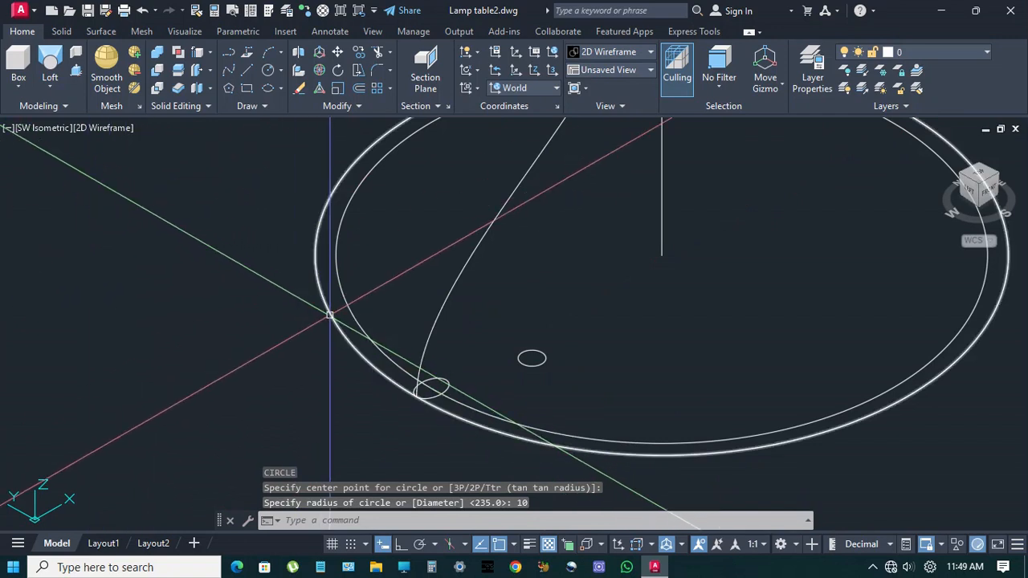
Copy the 235 mm radius circle from its center to a point 10 mm below the vertical line's upper end, using a From offset with Ortho on.
{"action": "type", "text": "ct o"}
{"action": "key", "text": "Return"}
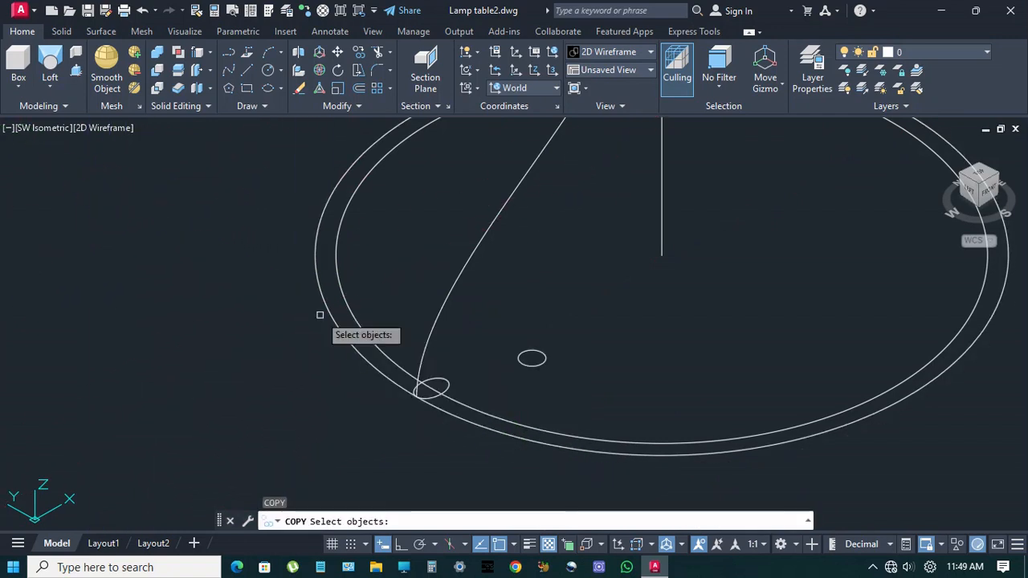
{"action": "left_click", "coordinate": [459, 400]}
{"action": "scroll", "coordinate": [598, 361], "scroll_direction": "down", "scroll_amount": 2}
{"action": "key", "text": "Return"}
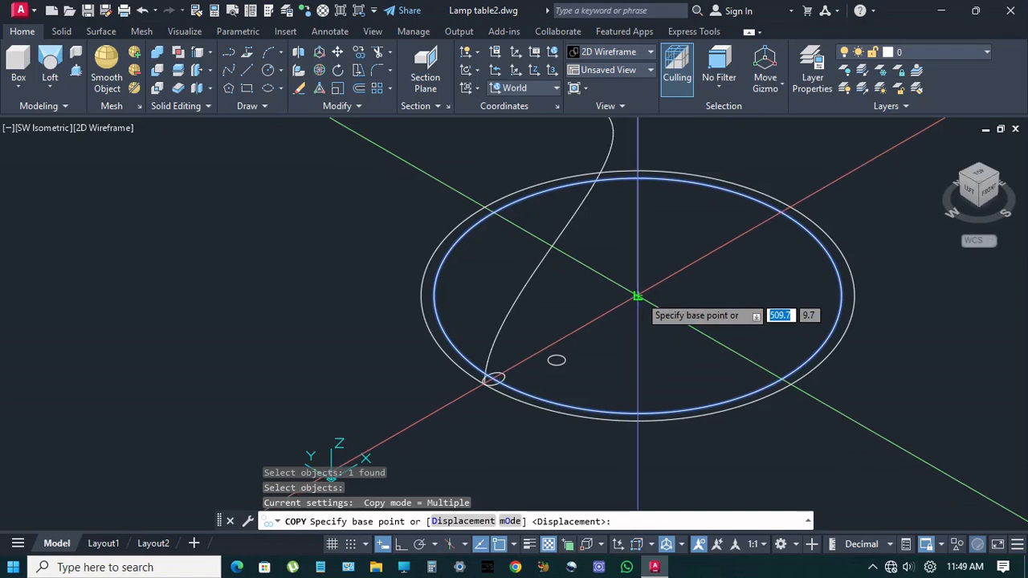
{"action": "left_click", "coordinate": [637, 294]}
{"action": "scroll", "coordinate": [616, 319], "scroll_direction": "down", "scroll_amount": 2}
{"action": "scroll", "coordinate": [569, 224], "scroll_direction": "up", "scroll_amount": 4}
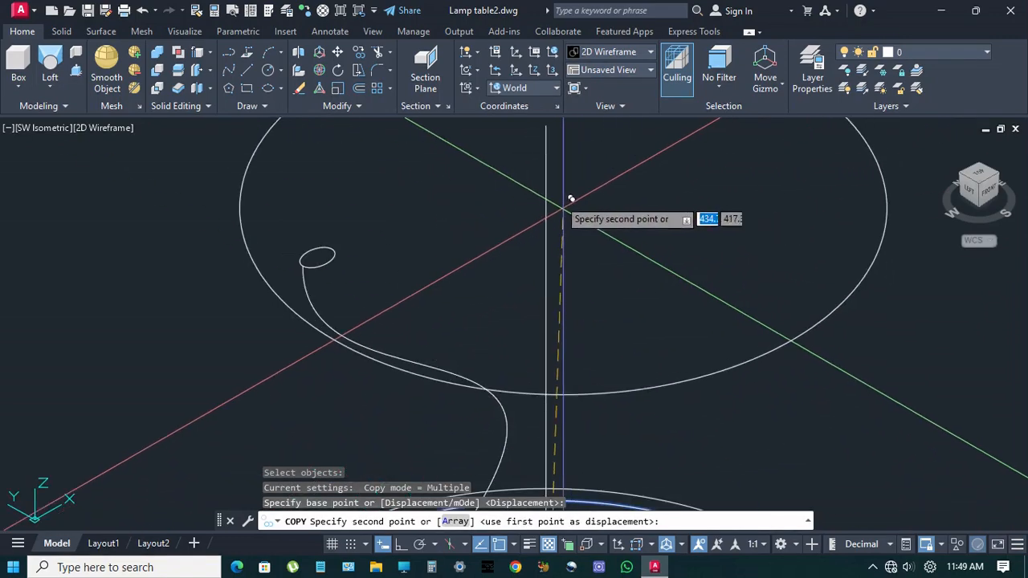
{"action": "middle_click_drag", "start_coordinate": [565, 231], "coordinate": [566, 288]}
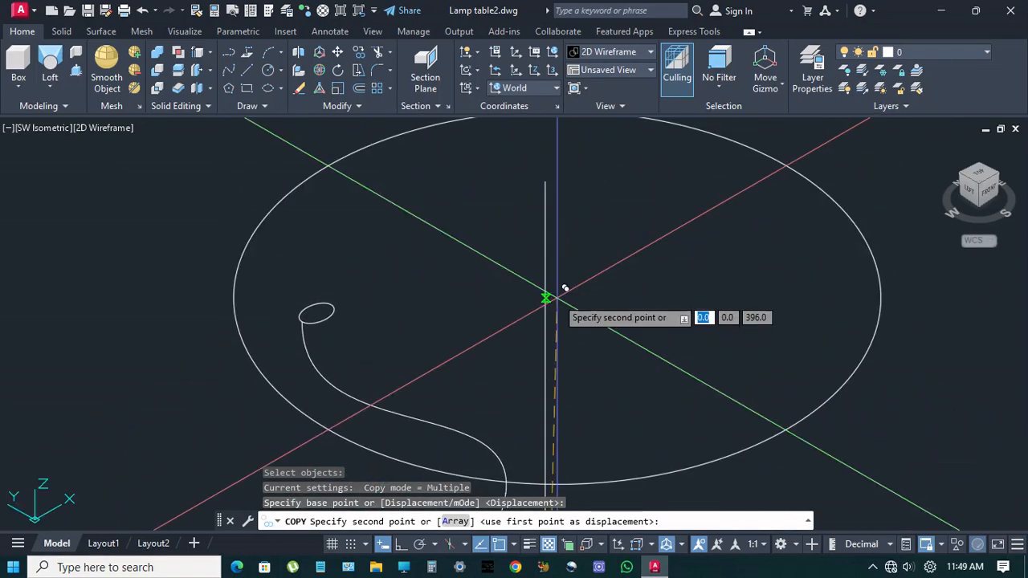
{"action": "type", "text": "from"}
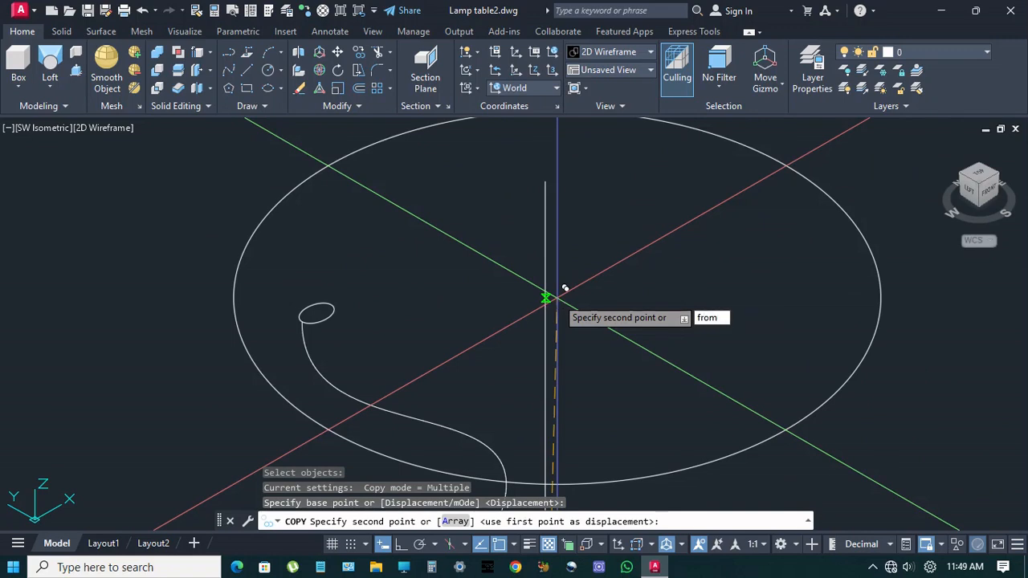
{"action": "key", "text": "Return"}
{"action": "middle_click_drag", "start_coordinate": [564, 288], "coordinate": [559, 198]}
{"action": "left_click", "coordinate": [553, 172]}
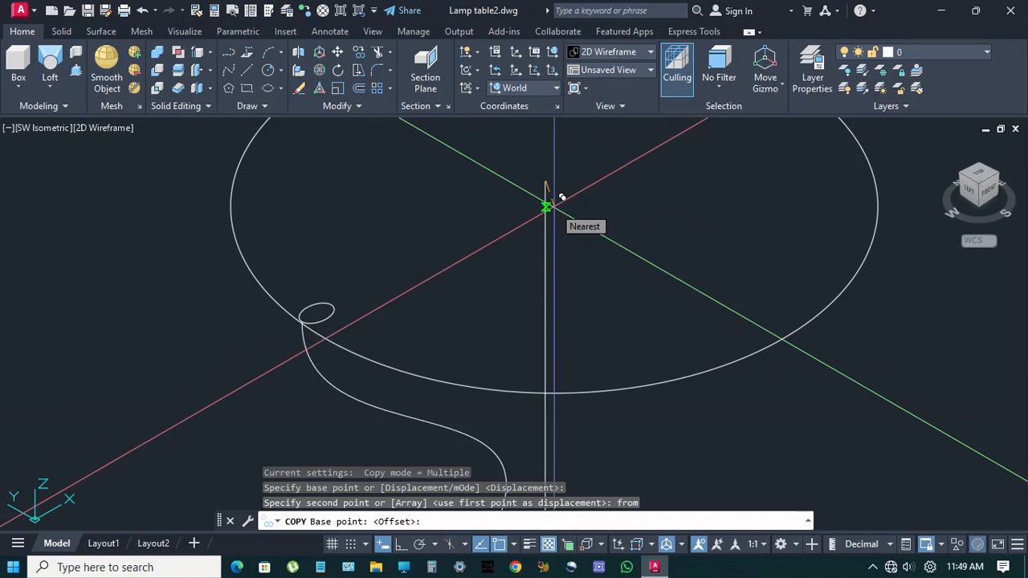
{"action": "key", "text": "F8"}
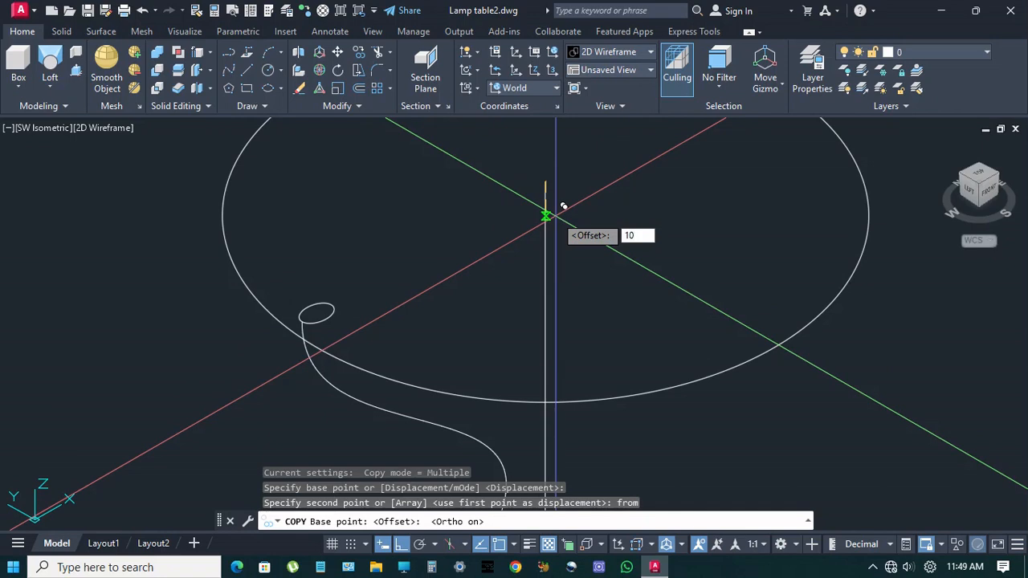
{"action": "key", "text": "Return"}
{"action": "key", "text": "Escape"}
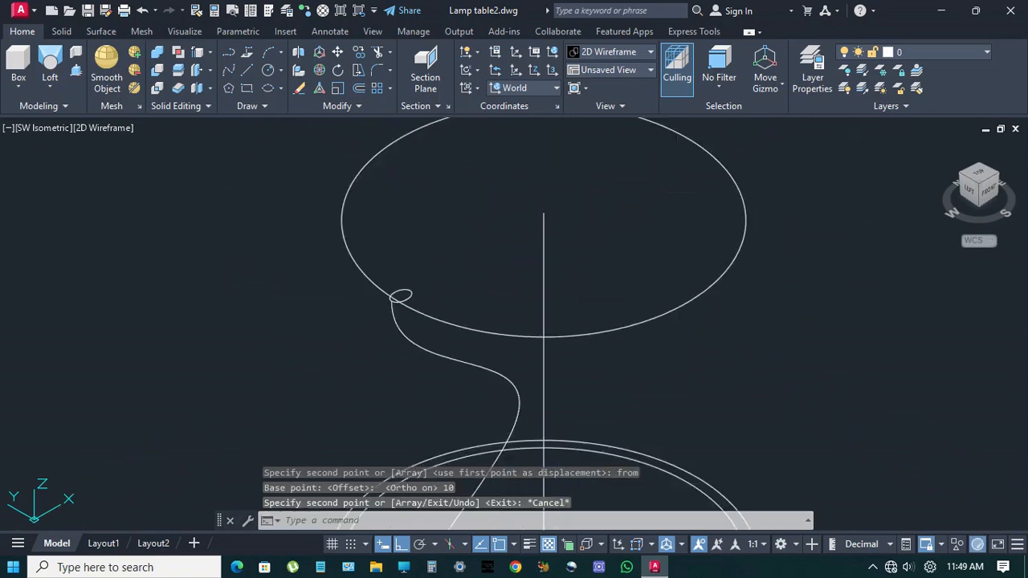
Sweep the small 10 mm radius circle along the lower 235 mm radius circle, using the small circle's center as the base point.
{"action": "scroll", "coordinate": [546, 265], "scroll_direction": "down", "scroll_amount": 5}
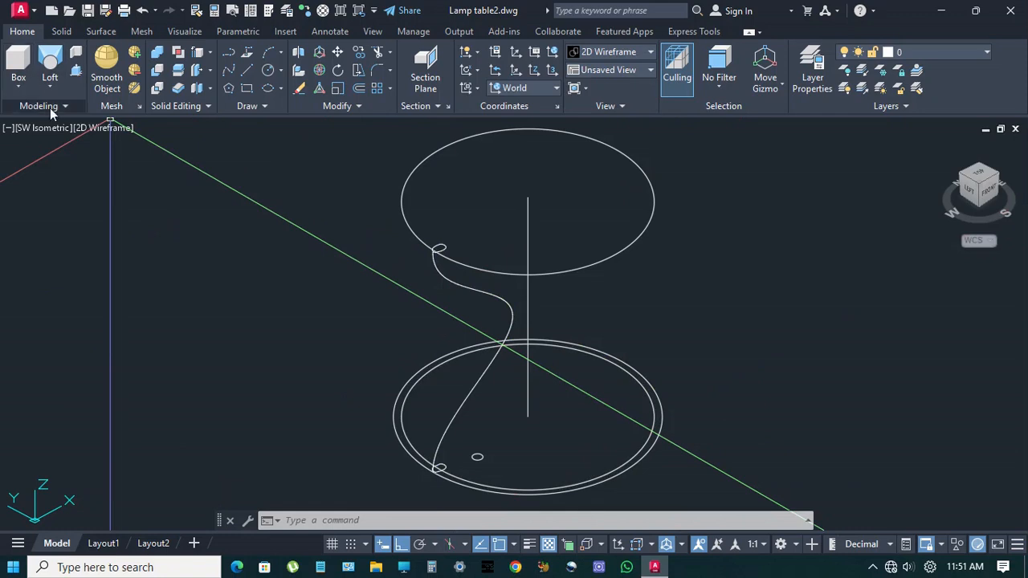
{"action": "left_click", "coordinate": [59, 89]}
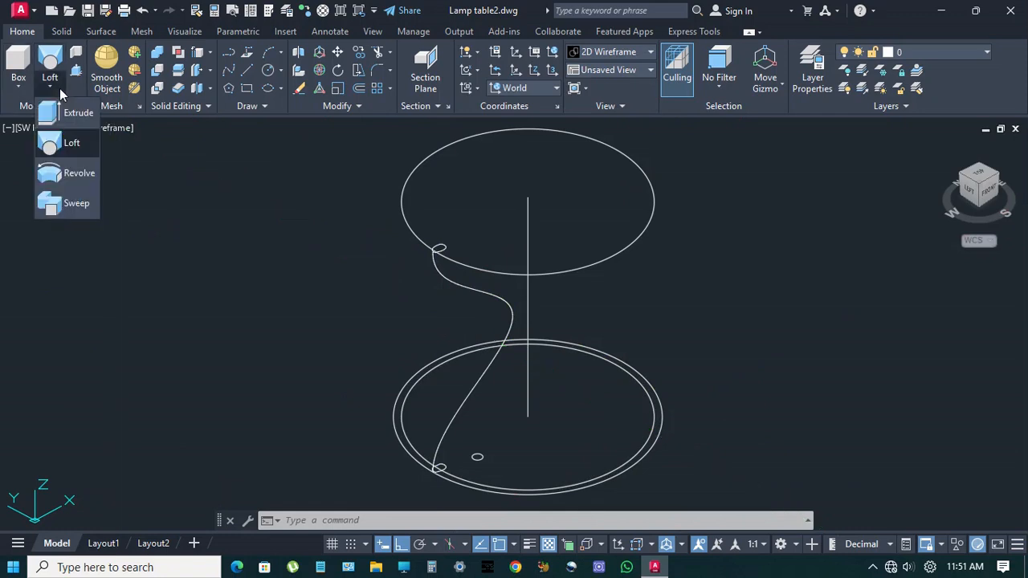
{"action": "left_click", "coordinate": [81, 208]}
{"action": "scroll", "coordinate": [482, 473], "scroll_direction": "up", "scroll_amount": 4}
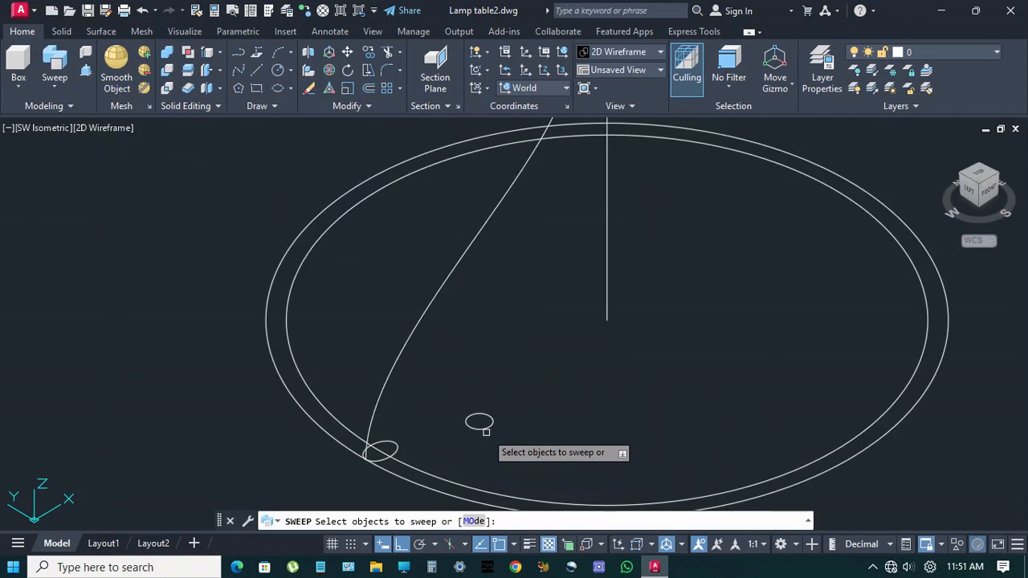
{"action": "left_click", "coordinate": [485, 427]}
{"action": "right_click", "coordinate": [534, 370]}
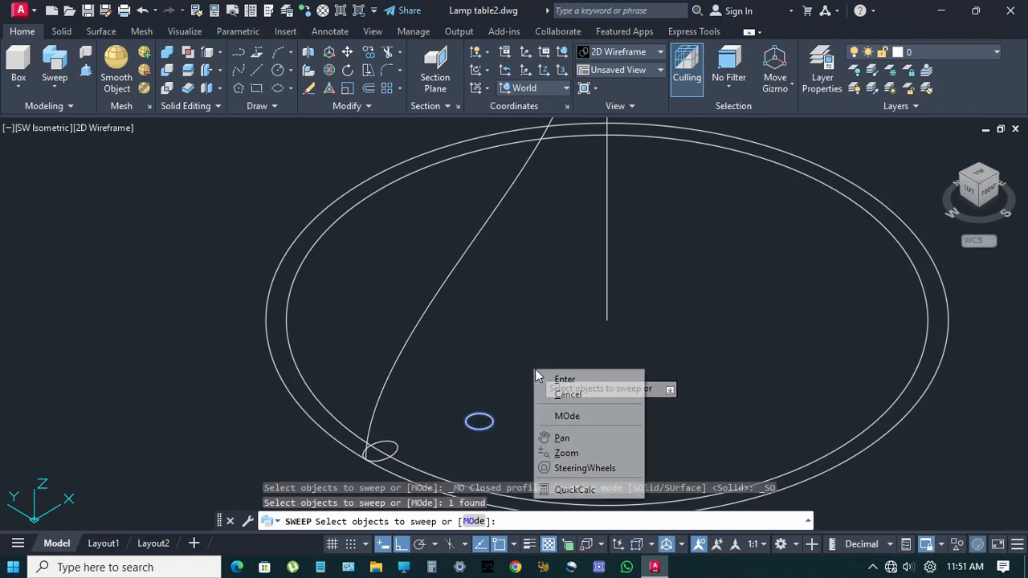
{"action": "left_click", "coordinate": [564, 381]}
{"action": "middle_click_drag", "start_coordinate": [542, 404], "coordinate": [551, 393]}
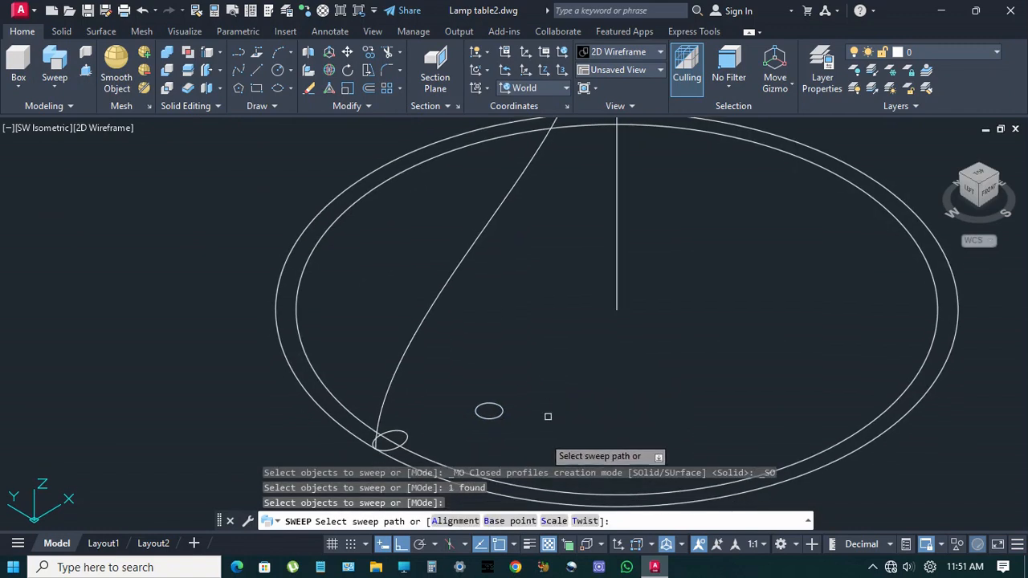
{"action": "left_click", "coordinate": [521, 521]}
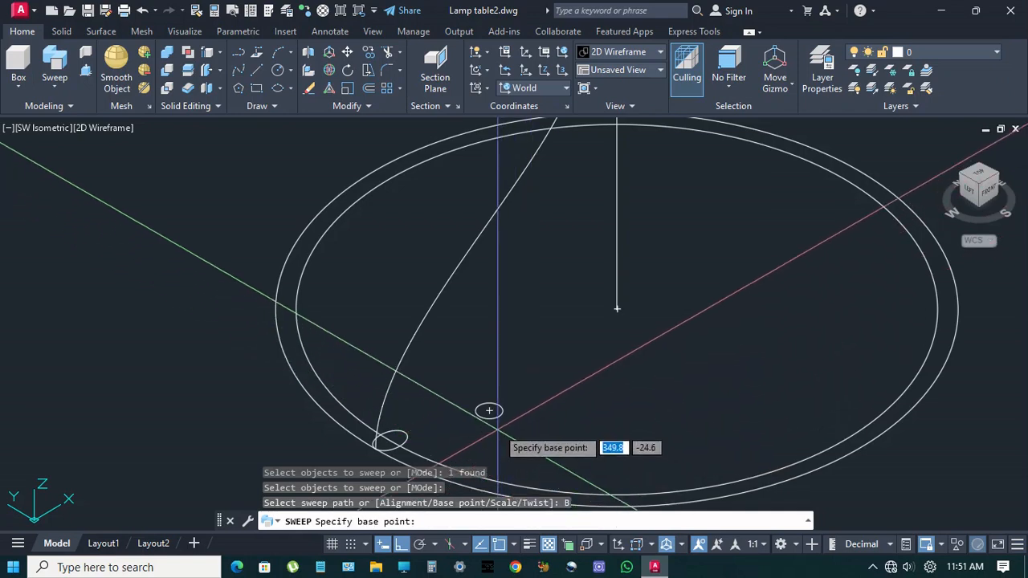
{"action": "scroll", "coordinate": [486, 405], "scroll_direction": "up", "scroll_amount": 4}
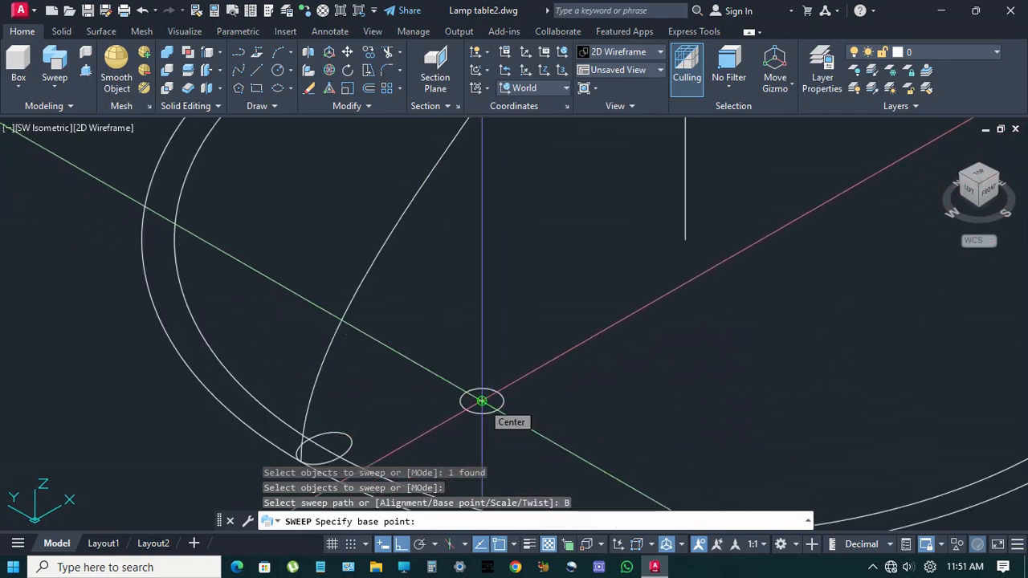
{"action": "left_click", "coordinate": [482, 400]}
{"action": "middle_click_drag", "start_coordinate": [404, 428], "coordinate": [471, 379]}
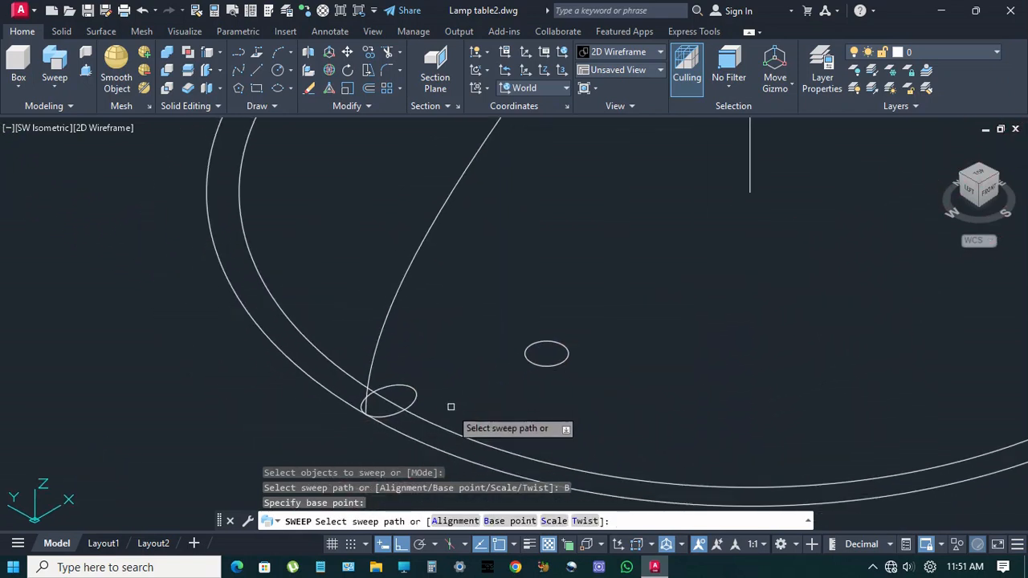
{"action": "left_click", "coordinate": [446, 437]}
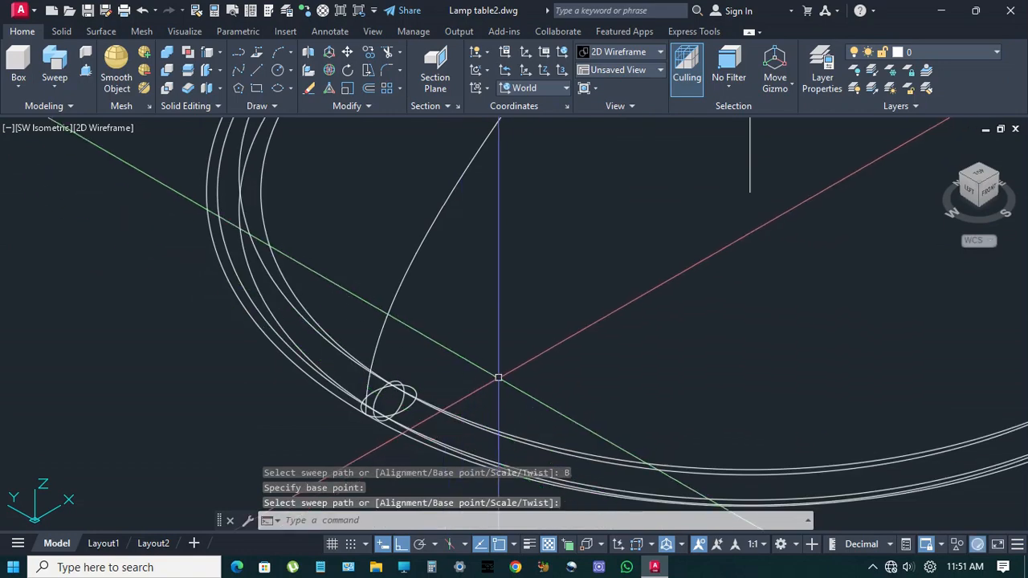
Draw a circle of radius 10 mm in free space inside the upper circle, near the leg's top end.
{"action": "scroll", "coordinate": [497, 377], "scroll_direction": "down", "scroll_amount": 5}
{"action": "scroll", "coordinate": [511, 384], "scroll_direction": "up", "scroll_amount": 2}
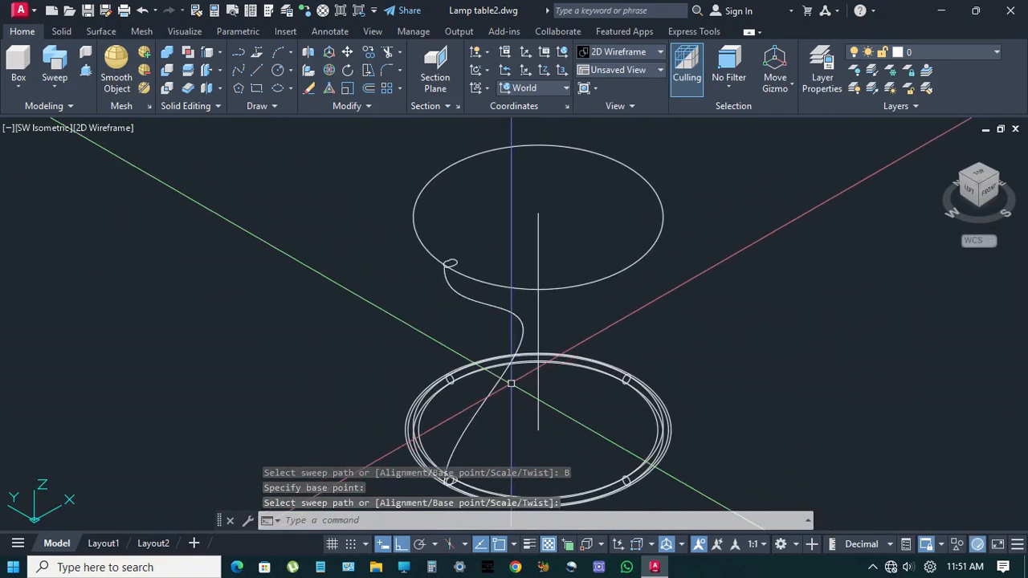
{"action": "type", "text": "c"}
{"action": "key", "text": "Return"}
{"action": "left_click", "coordinate": [496, 252]}
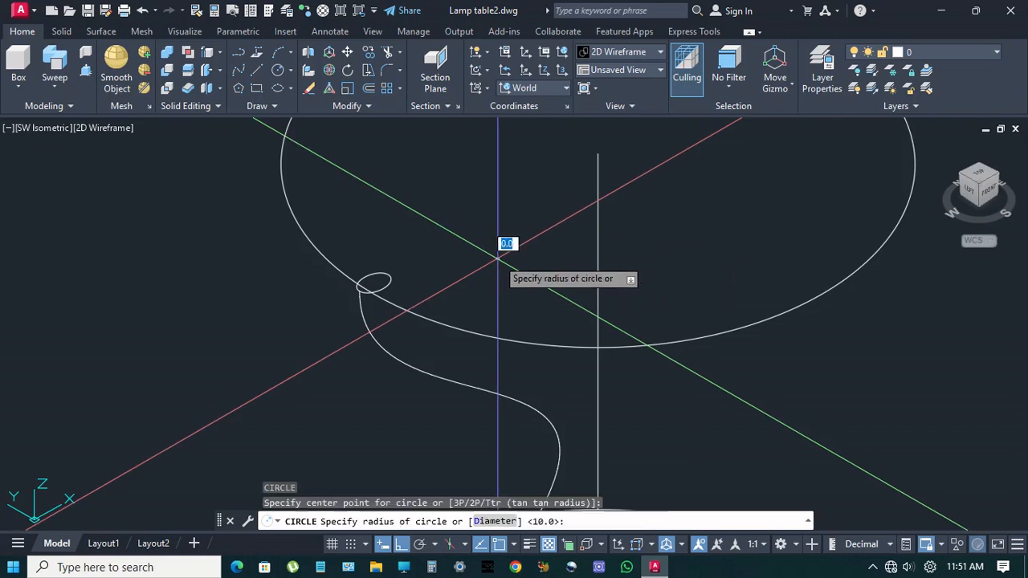
{"action": "type", "text": "10"}
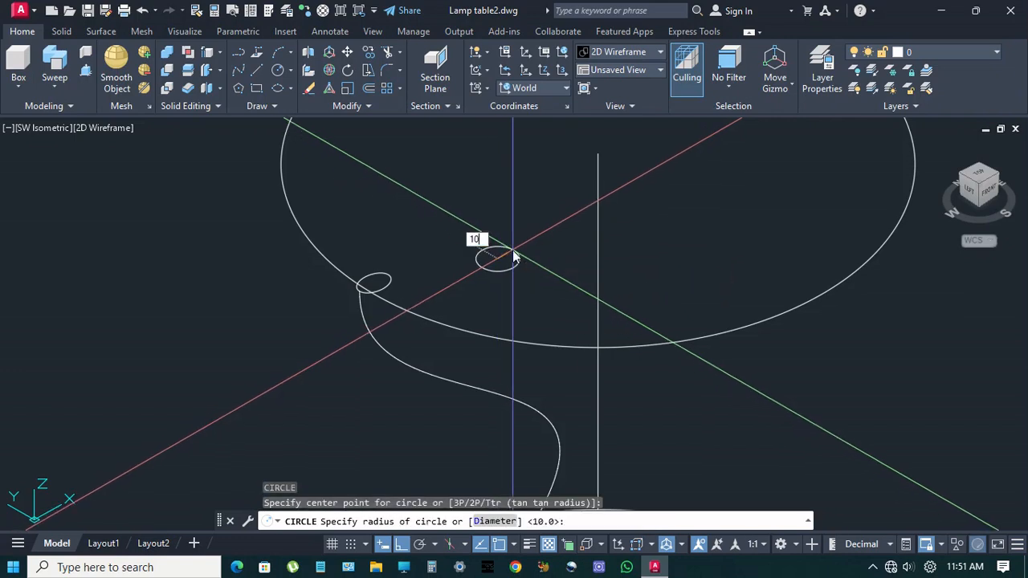
{"action": "key", "text": "Return"}
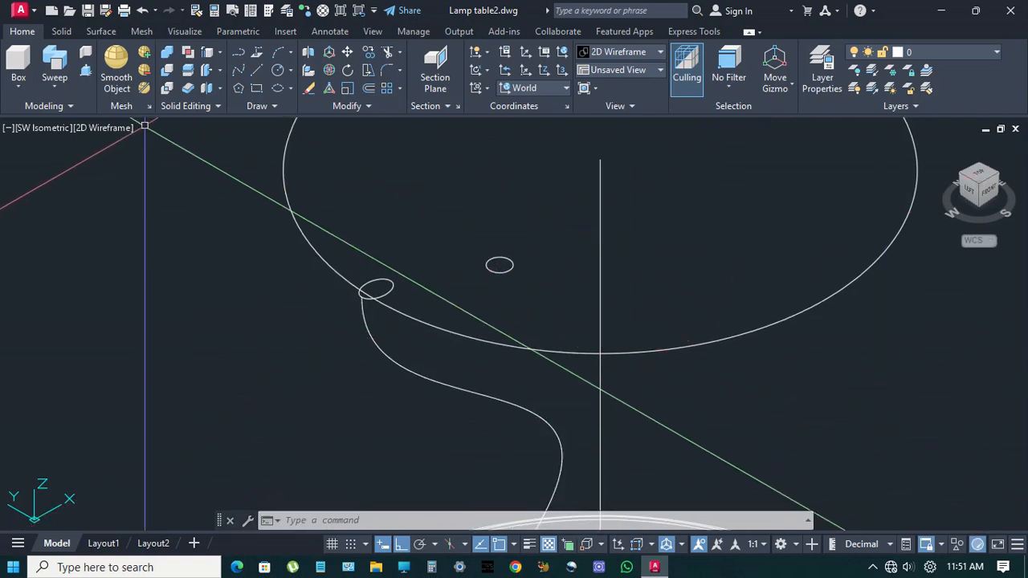
Sweep the new small circle along the upper 235 mm radius circle, with its center as the base point.
{"action": "left_click", "coordinate": [55, 63]}
{"action": "left_click", "coordinate": [499, 272]}
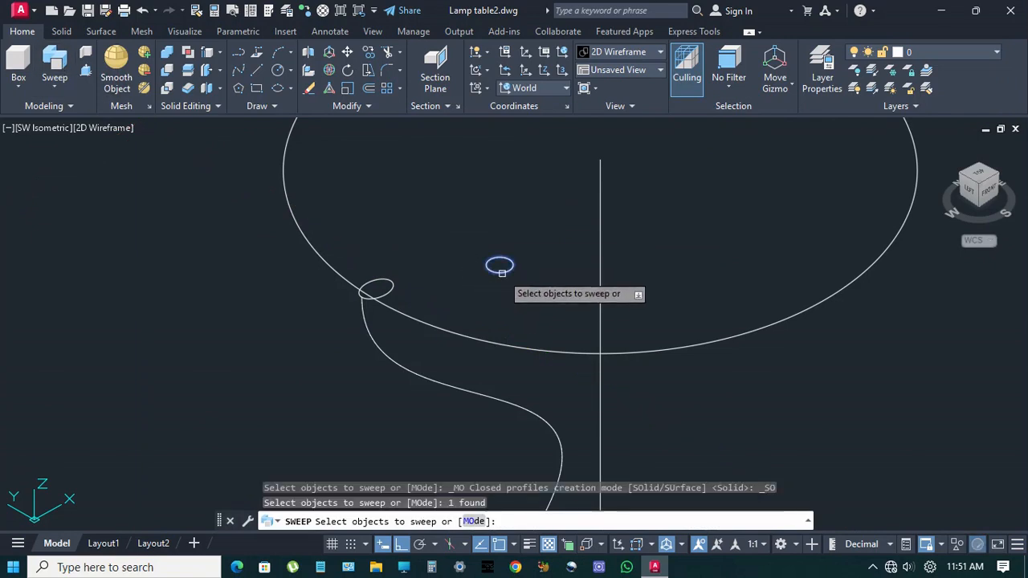
{"action": "right_click", "coordinate": [534, 293]}
{"action": "left_click", "coordinate": [548, 302]}
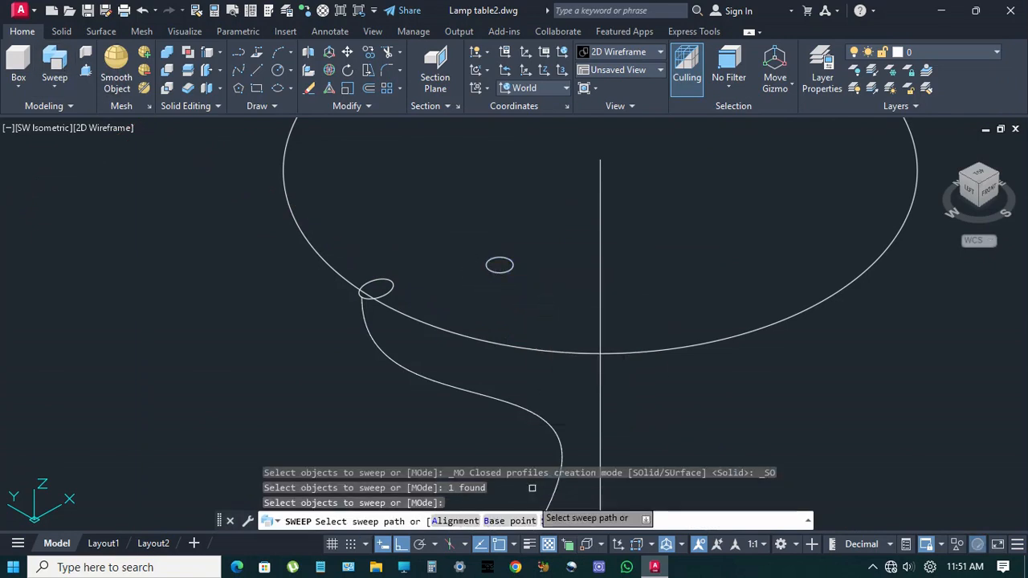
{"action": "left_click", "coordinate": [505, 521]}
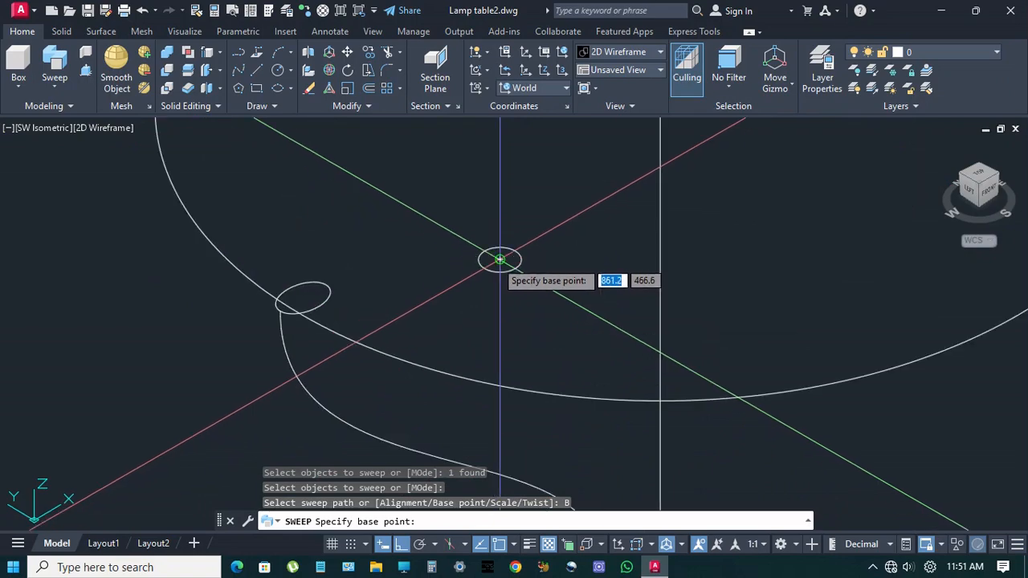
{"action": "left_click", "coordinate": [500, 272]}
{"action": "scroll", "coordinate": [500, 272], "scroll_direction": "up", "scroll_amount": 2}
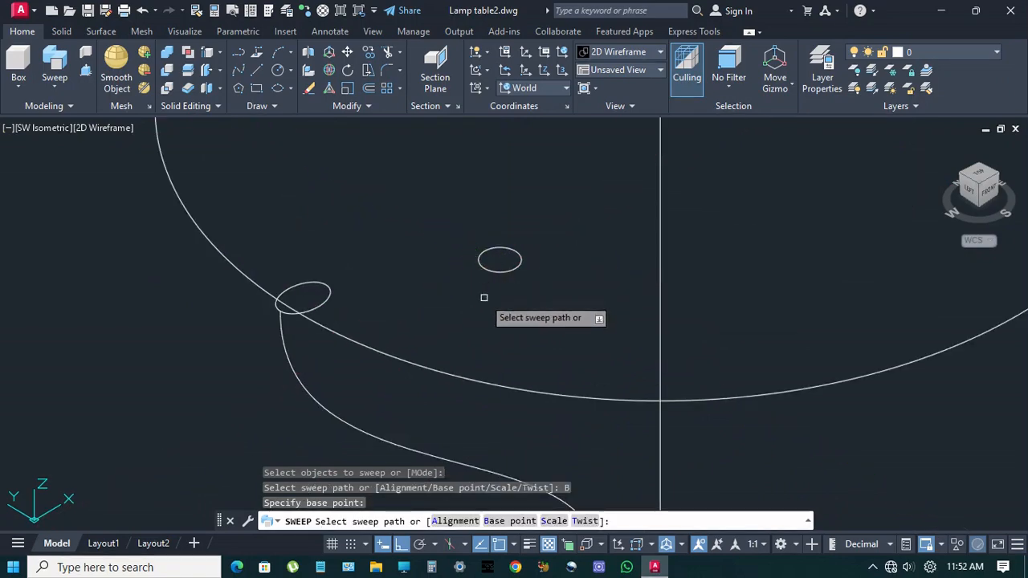
{"action": "left_click", "coordinate": [355, 326]}
Copy the elliptical edge at the leg's upper end in place with Copy Edges, using the ellipse center for both displacement points.
{"action": "scroll", "coordinate": [422, 314], "scroll_direction": "down", "scroll_amount": 4}
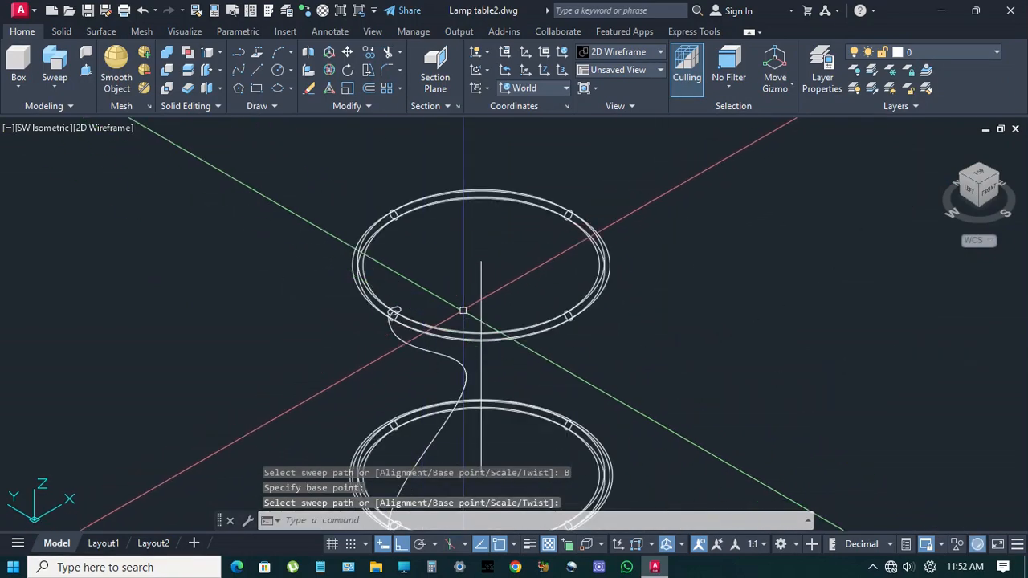
{"action": "left_click", "coordinate": [219, 52]}
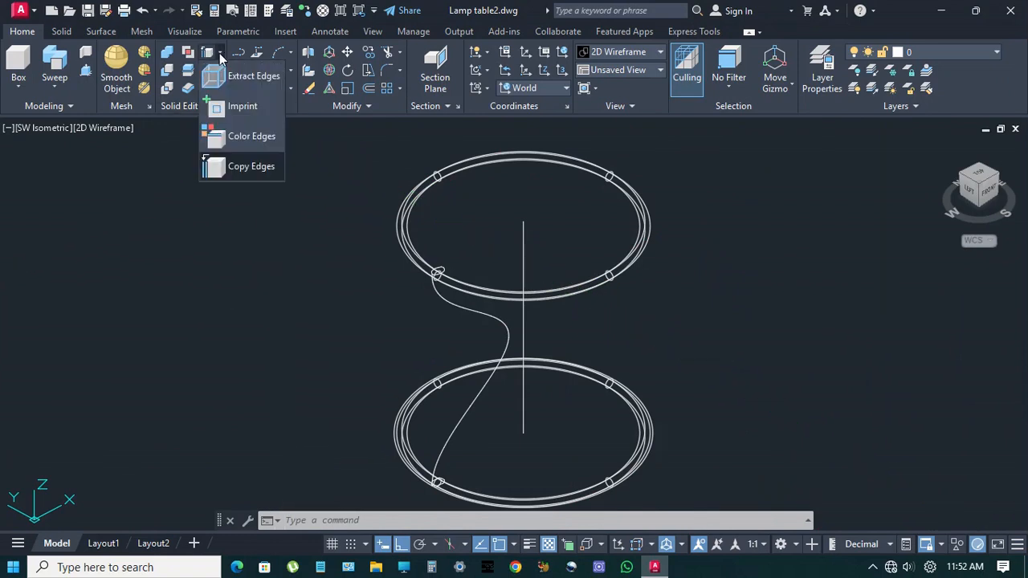
{"action": "left_click", "coordinate": [239, 167]}
{"action": "scroll", "coordinate": [436, 271], "scroll_direction": "up", "scroll_amount": 5}
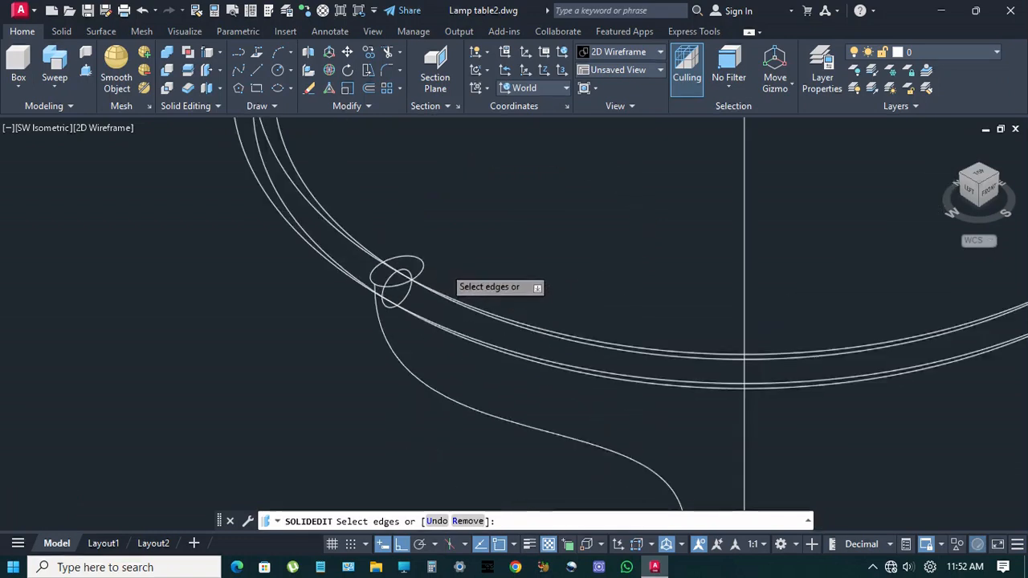
{"action": "left_click", "coordinate": [404, 256]}
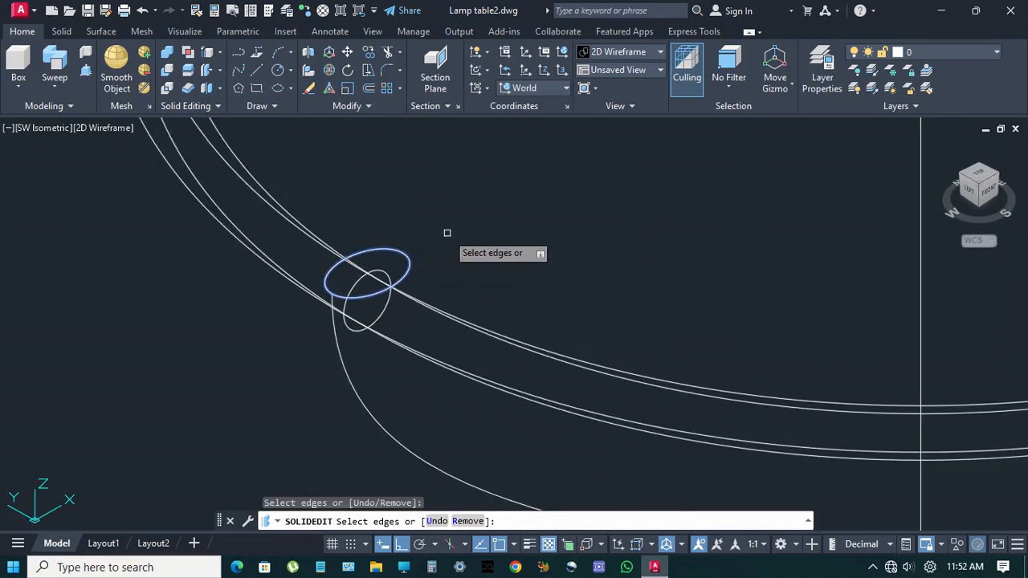
{"action": "right_click", "coordinate": [448, 233]}
{"action": "left_click", "coordinate": [469, 240]}
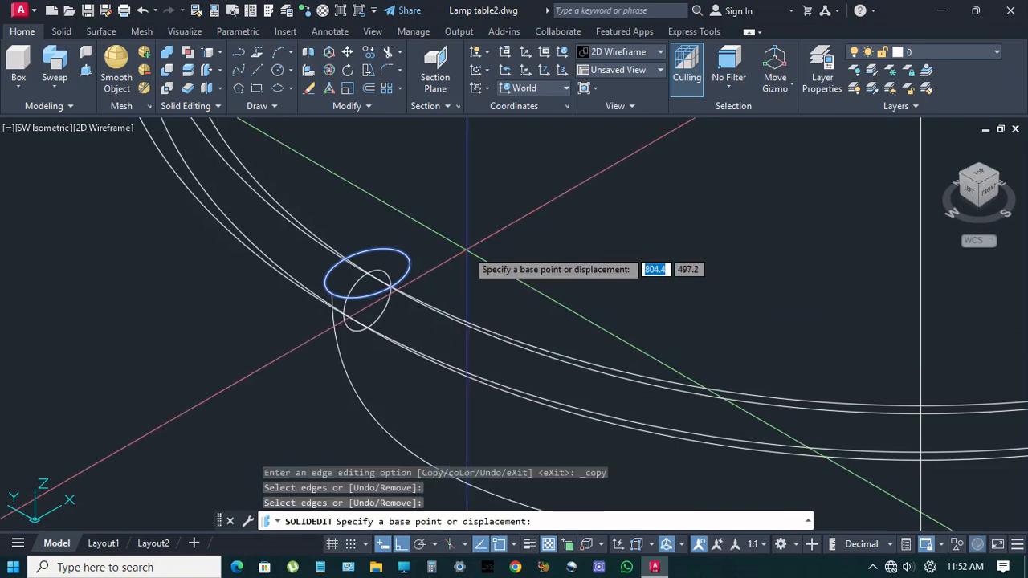
{"action": "scroll", "coordinate": [420, 281], "scroll_direction": "up", "scroll_amount": 5}
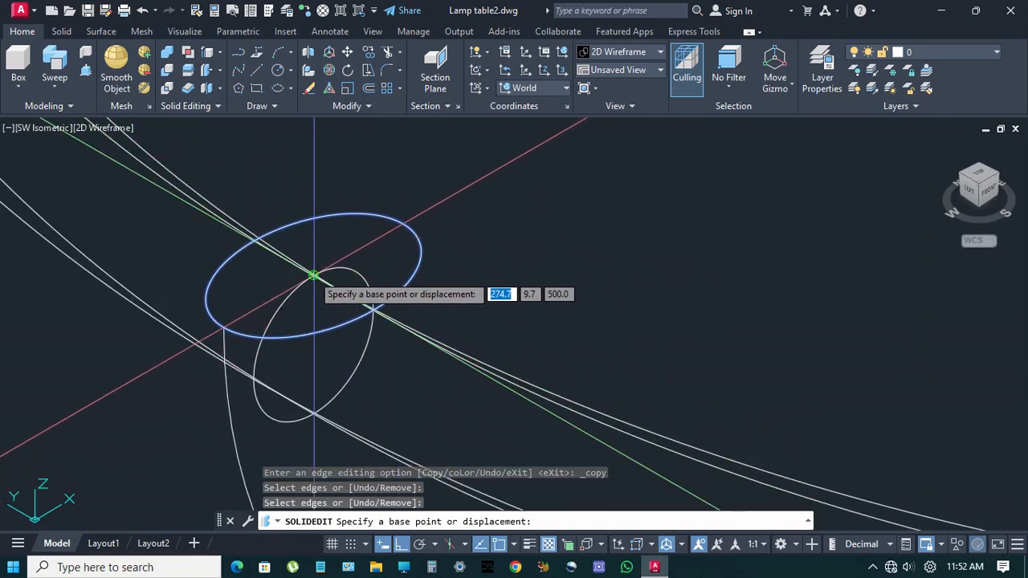
{"action": "left_click", "coordinate": [313, 275]}
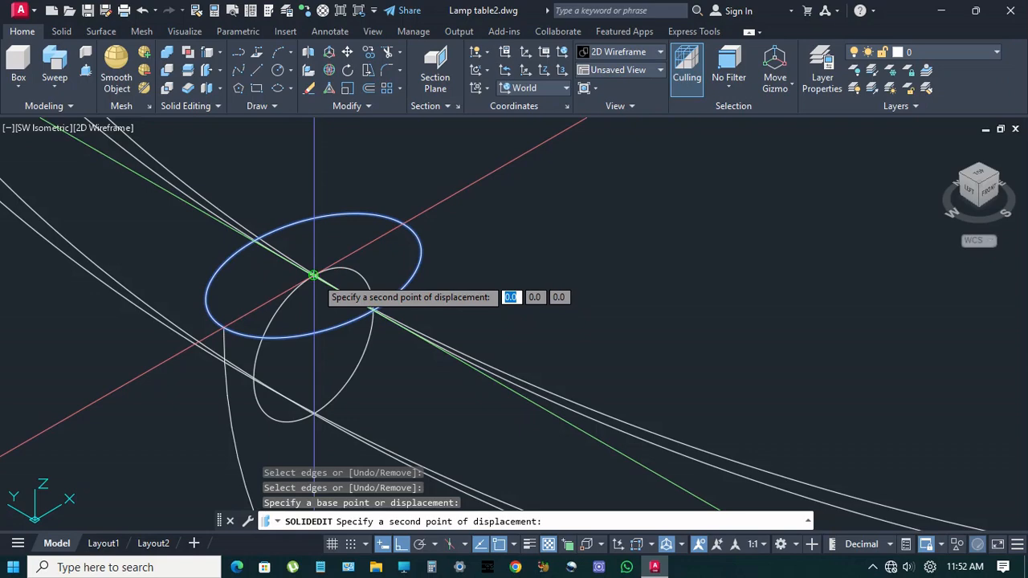
{"action": "left_click", "coordinate": [314, 276]}
{"action": "key", "text": "Return"}
{"action": "key", "text": "Return"}
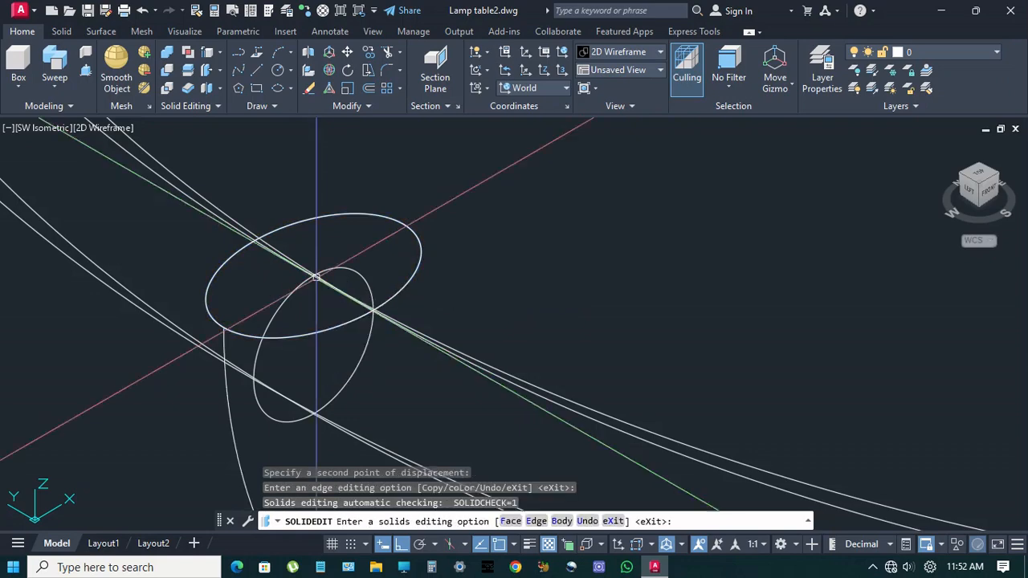
Extrude the copied ellipse at the leg's upper end to a height of 5 mm.
{"action": "scroll", "coordinate": [379, 269], "scroll_direction": "down", "scroll_amount": 4}
{"action": "middle_click_drag", "start_coordinate": [443, 236], "coordinate": [442, 275]}
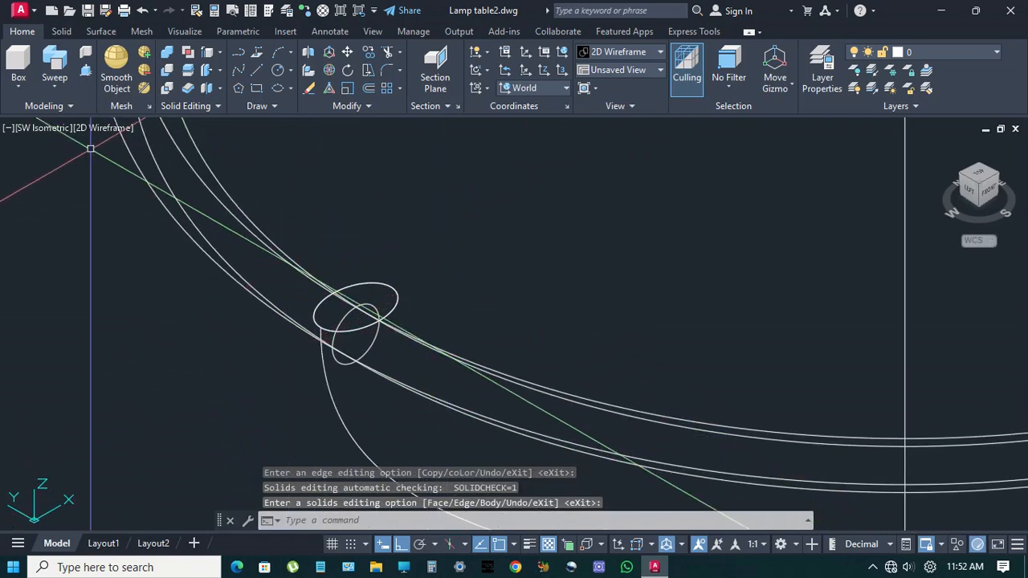
{"action": "left_click", "coordinate": [56, 92]}
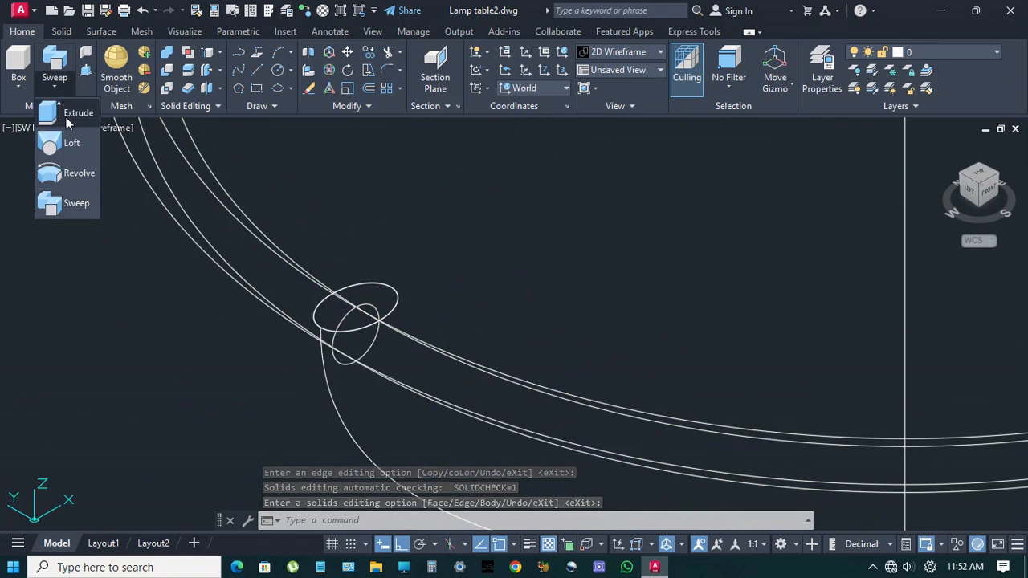
{"action": "left_click", "coordinate": [67, 115]}
{"action": "left_click", "coordinate": [386, 285]}
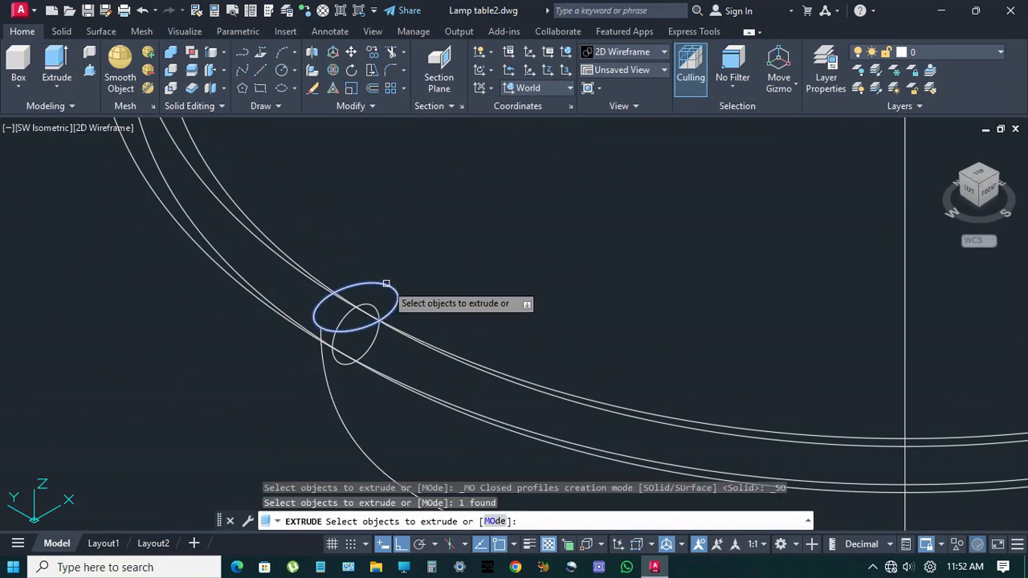
{"action": "right_click", "coordinate": [420, 261]}
{"action": "left_click", "coordinate": [446, 269]}
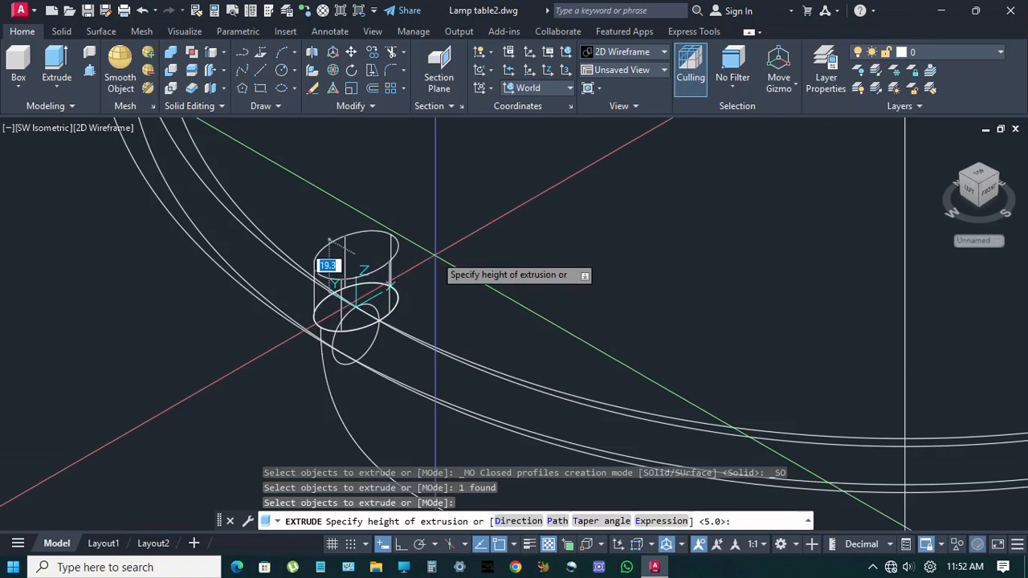
{"action": "type", "text": "5"}
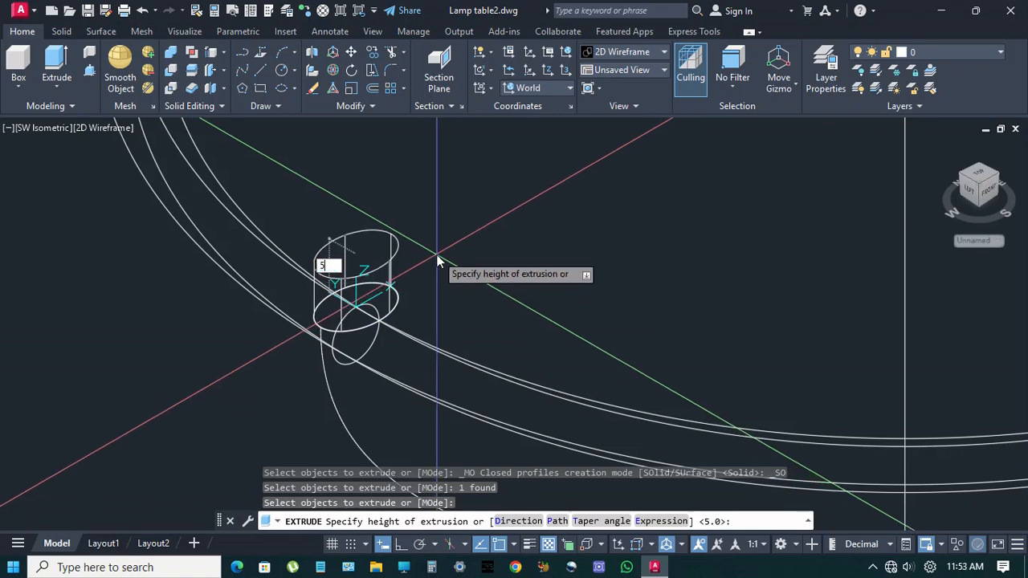
{"action": "key", "text": "Return"}
Display the model in the Shaded visual style and inspect the leg and rings by orbiting, ending in the SW Isometric view.
{"action": "scroll", "coordinate": [436, 254], "scroll_direction": "down", "scroll_amount": 6}
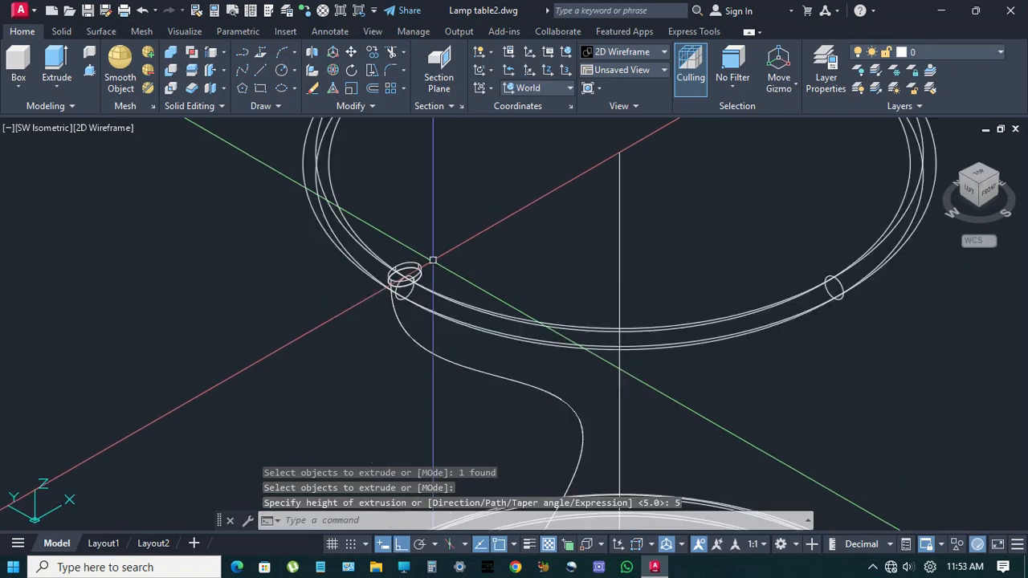
{"action": "left_click", "coordinate": [98, 130]}
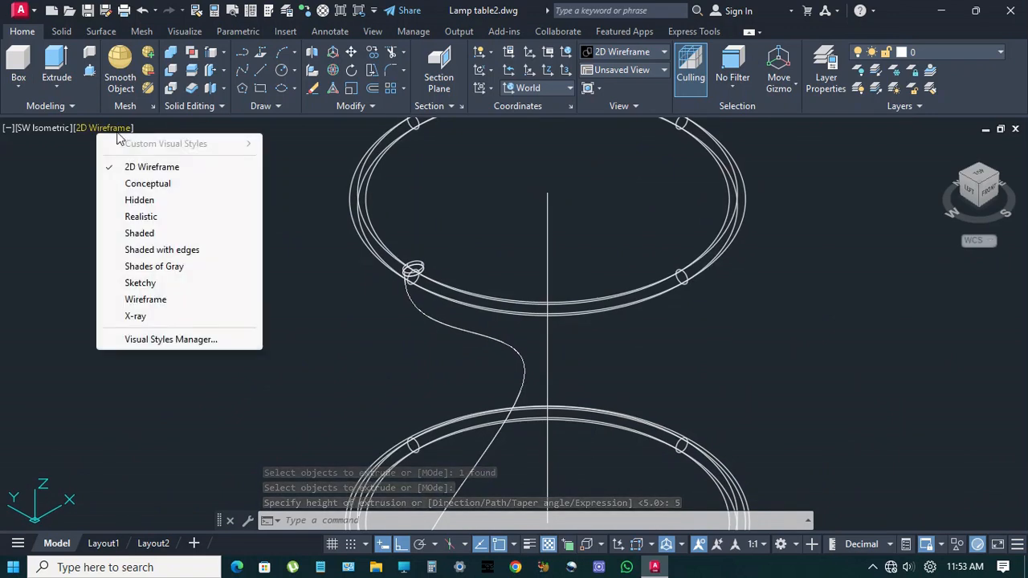
{"action": "left_click", "coordinate": [142, 233]}
{"action": "scroll", "coordinate": [705, 295], "scroll_direction": "down", "scroll_amount": 2}
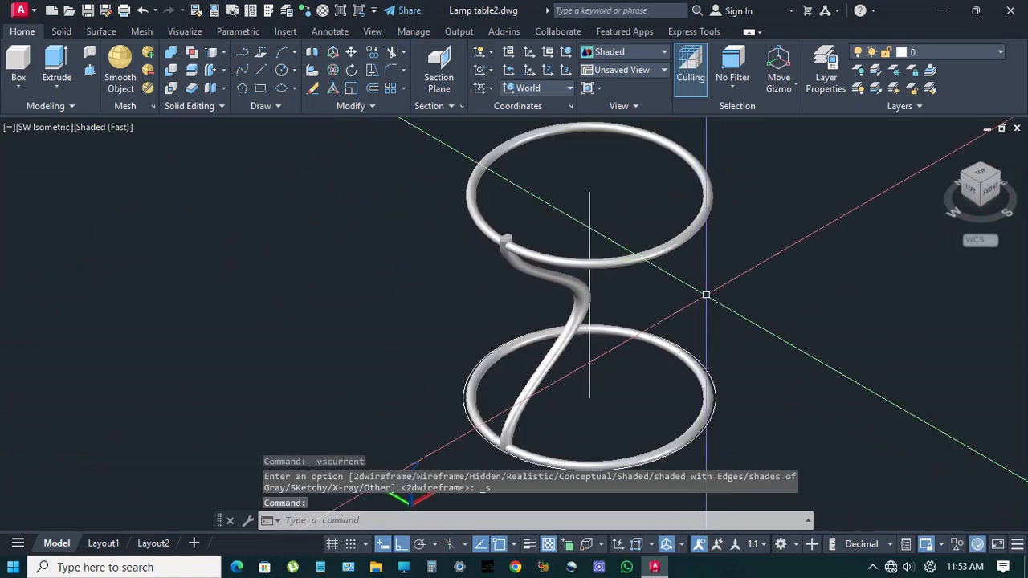
{"action": "middle_click_drag", "start_coordinate": [705, 295], "coordinate": [626, 290], "text": "shift"}
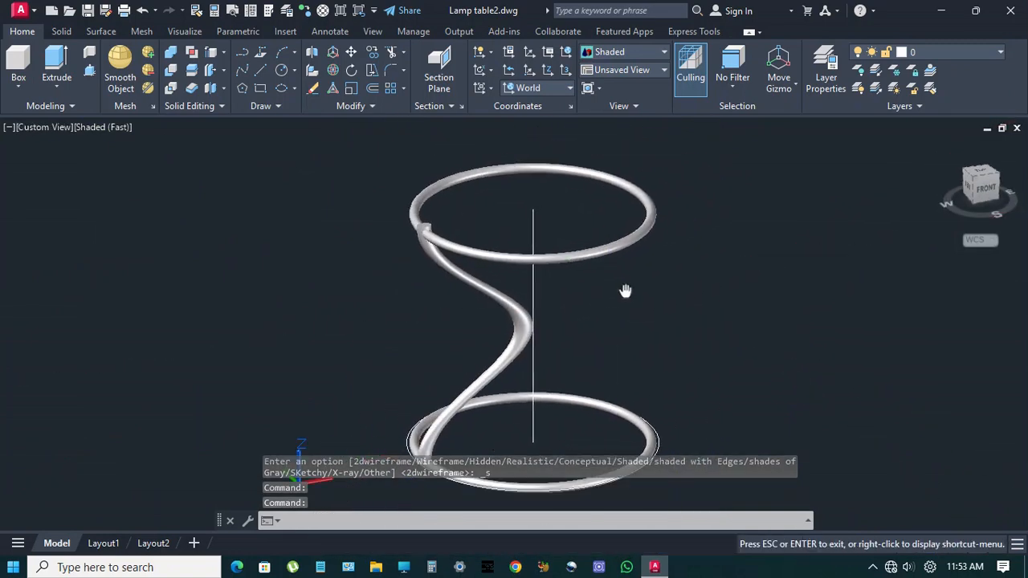
{"action": "left_click", "coordinate": [39, 131]}
{"action": "left_click", "coordinate": [92, 266]}
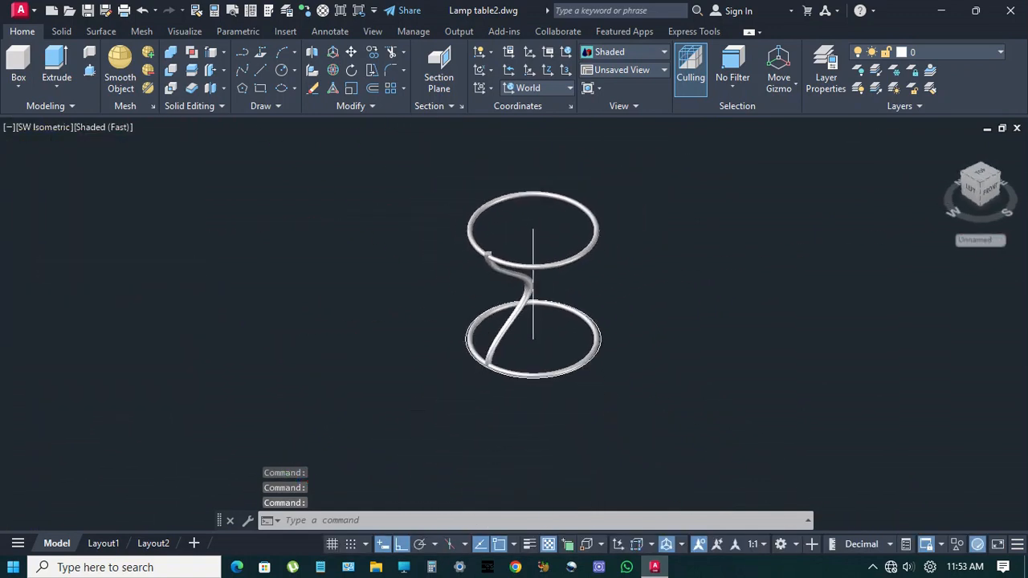
Display the lamp model in the 2D Wireframe visual style.
{"action": "scroll", "coordinate": [607, 279], "scroll_direction": "up", "scroll_amount": 4}
{"action": "middle_click_drag", "start_coordinate": [605, 280], "coordinate": [608, 302]}
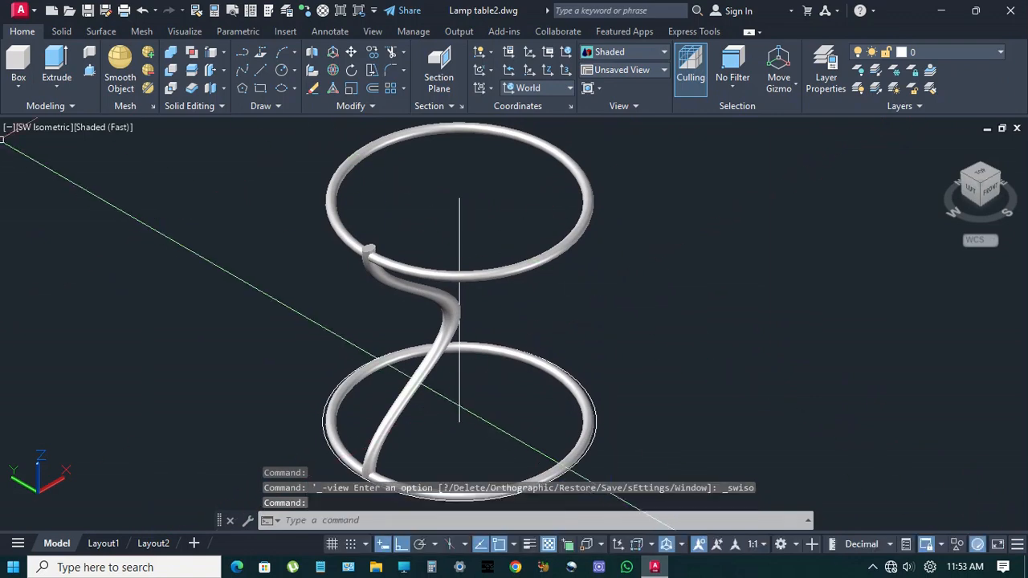
{"action": "left_click", "coordinate": [79, 127]}
{"action": "left_click", "coordinate": [128, 165]}
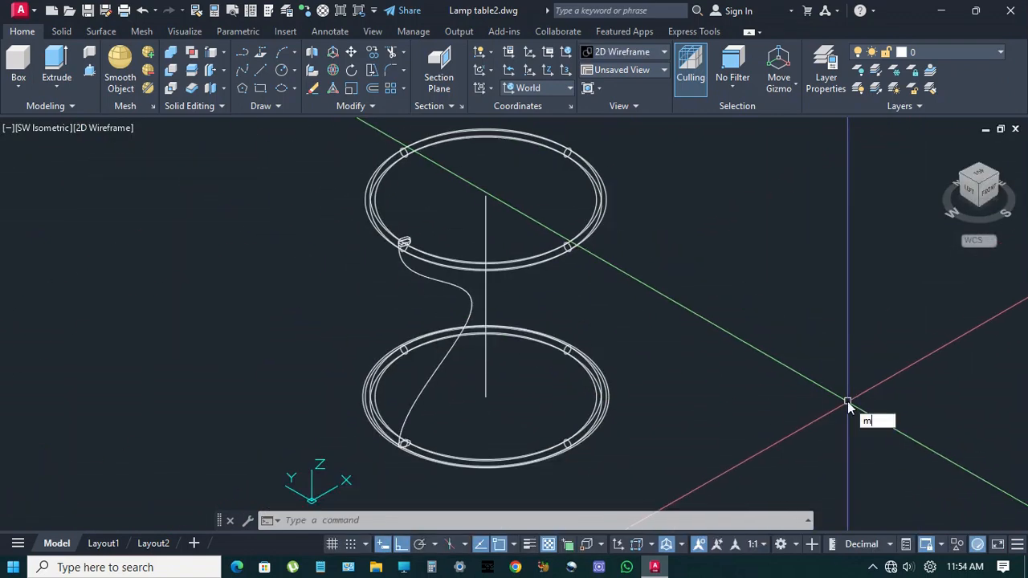
Move the lower swept ring 20 mm straight up along the Z axis.
{"action": "type", "text": "m"}
{"action": "key", "text": "Return"}
{"action": "left_click", "coordinate": [607, 396]}
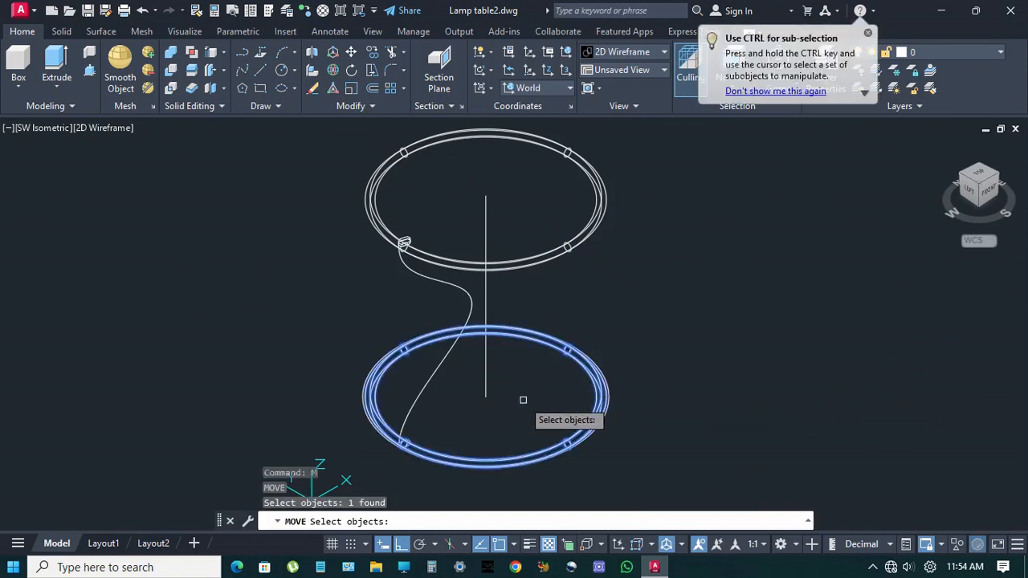
{"action": "key", "text": "Return"}
{"action": "left_click", "coordinate": [527, 405]}
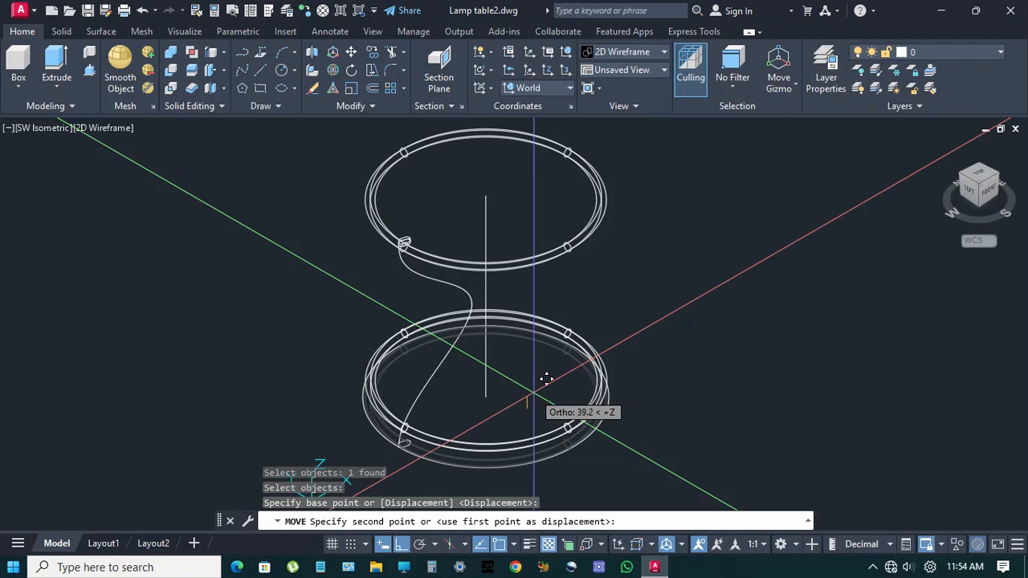
{"action": "type", "text": "20"}
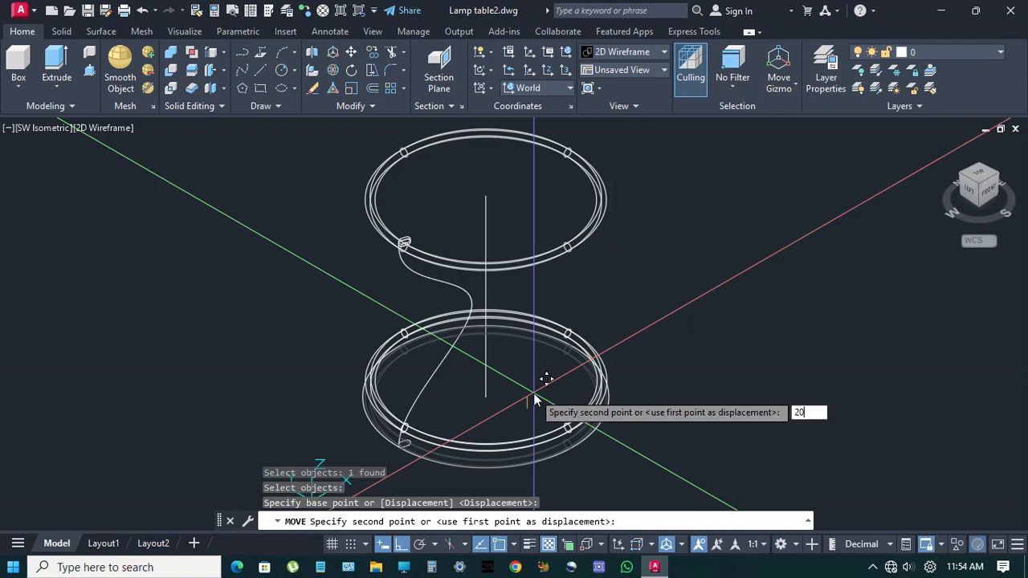
{"action": "key", "text": "Return"}
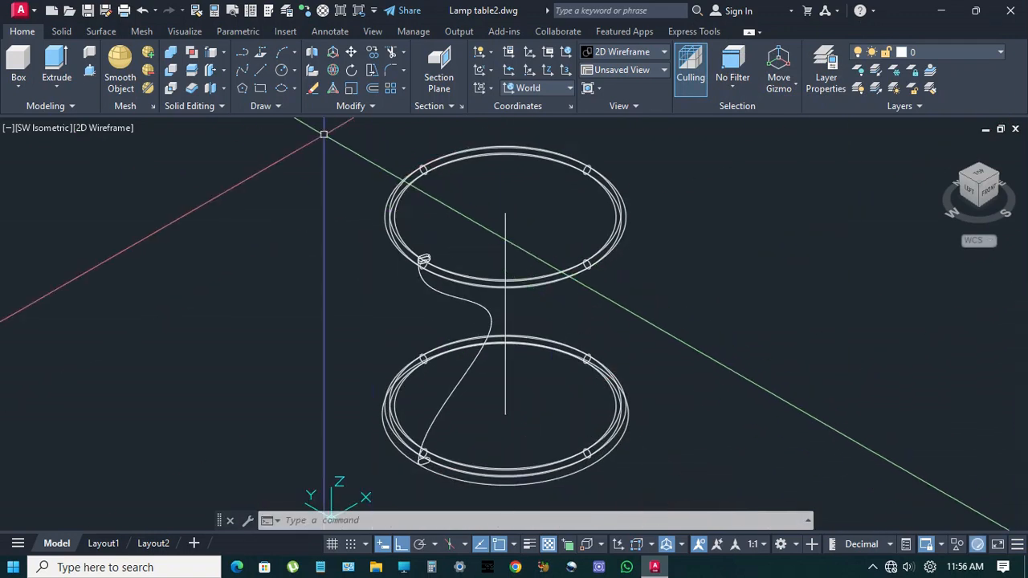
Open the Materials Browser and add Red Oak - Natural Antique from the Autodesk library's Flooring category to the document materials.
{"action": "left_click", "coordinate": [323, 11]}
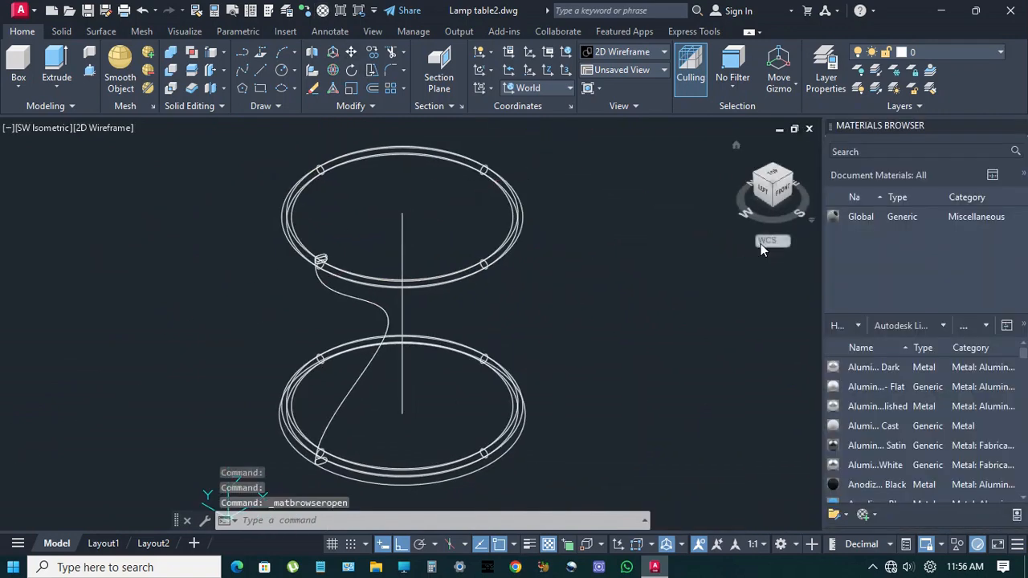
{"action": "left_click", "coordinate": [942, 328]}
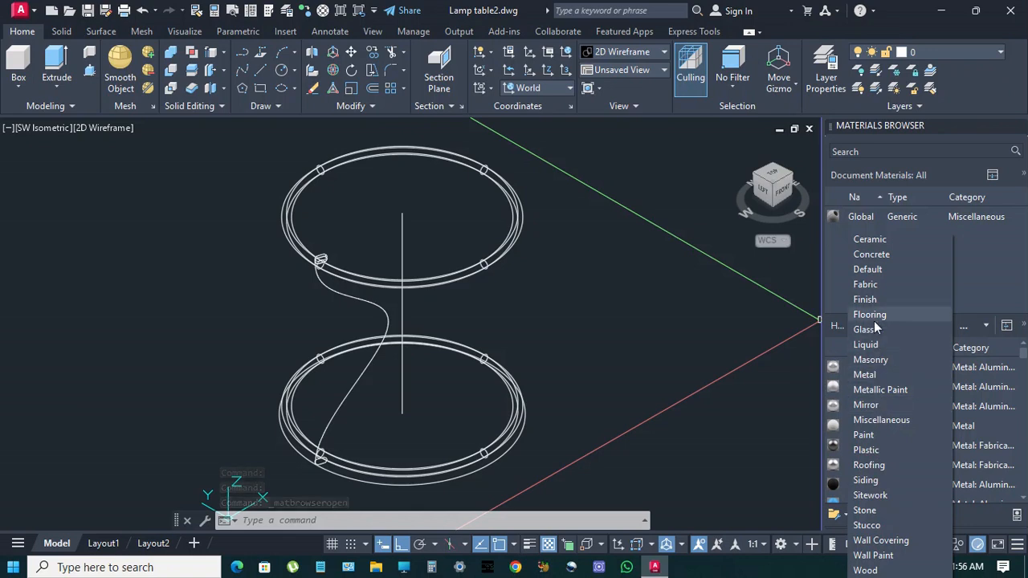
{"action": "left_click", "coordinate": [871, 314]}
{"action": "scroll", "coordinate": [875, 449], "scroll_direction": "down", "scroll_amount": 10}
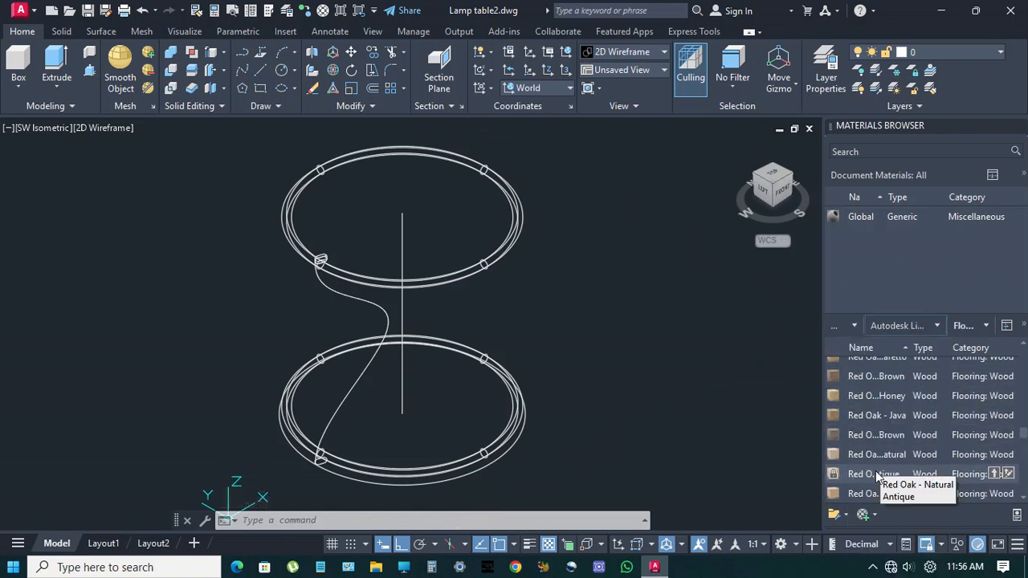
{"action": "left_click", "coordinate": [875, 479]}
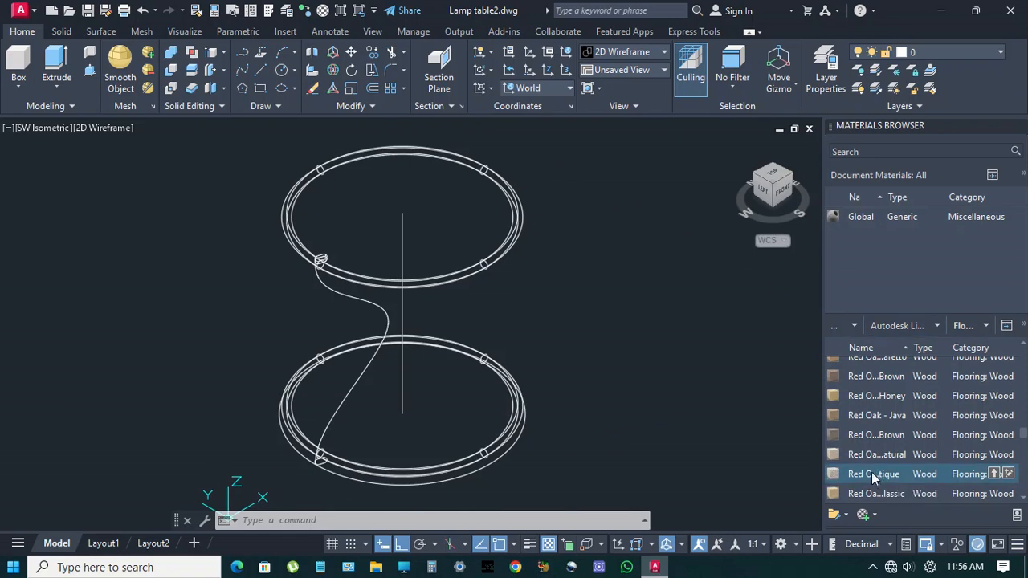
{"action": "left_click_drag", "start_coordinate": [874, 478], "coordinate": [867, 260]}
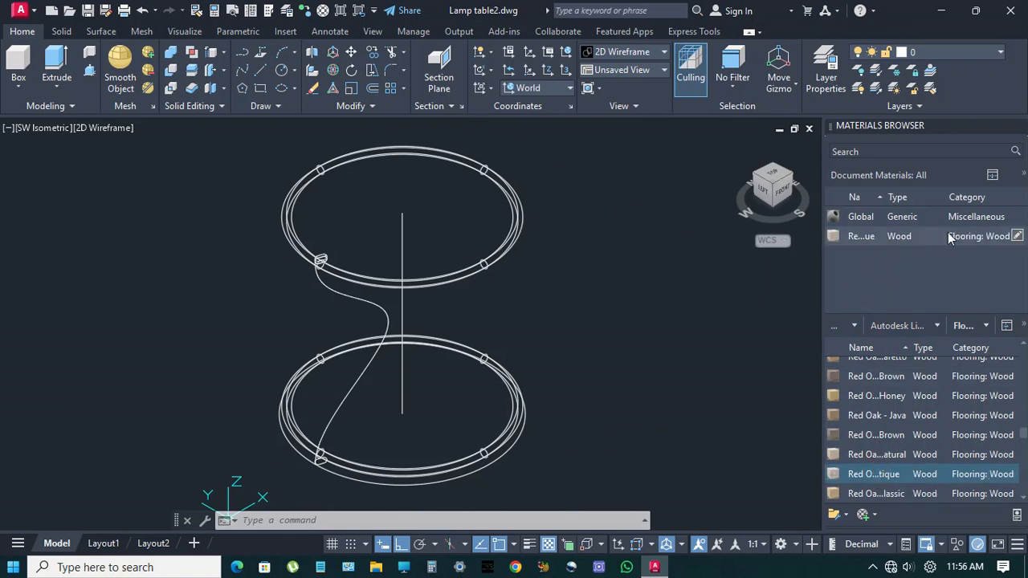
Set the texture sample size of Red Oak - Natural Antique to 250 by 250.
{"action": "left_click", "coordinate": [1017, 236]}
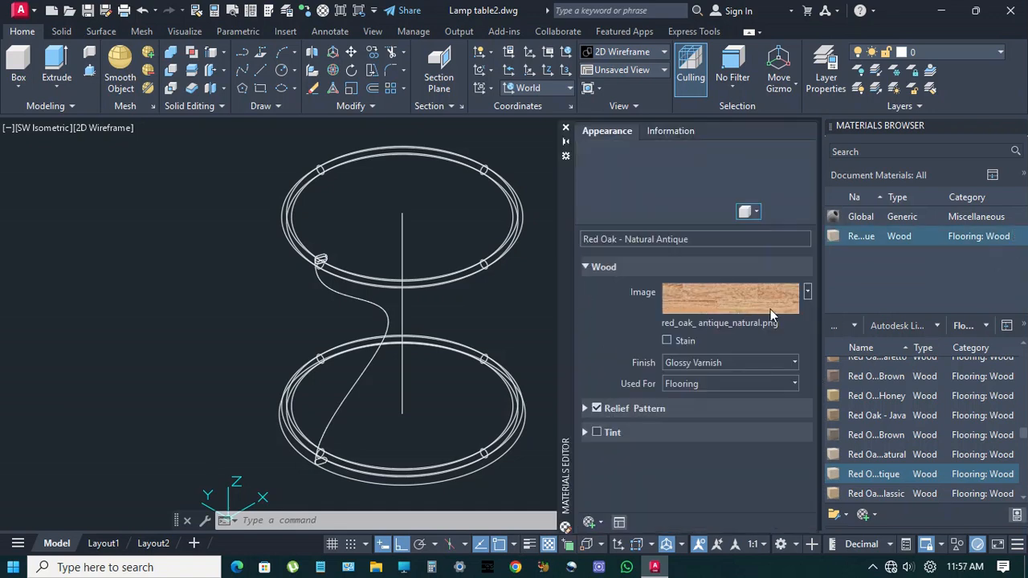
{"action": "left_click", "coordinate": [725, 303]}
{"action": "scroll", "coordinate": [541, 420], "scroll_direction": "down", "scroll_amount": 1}
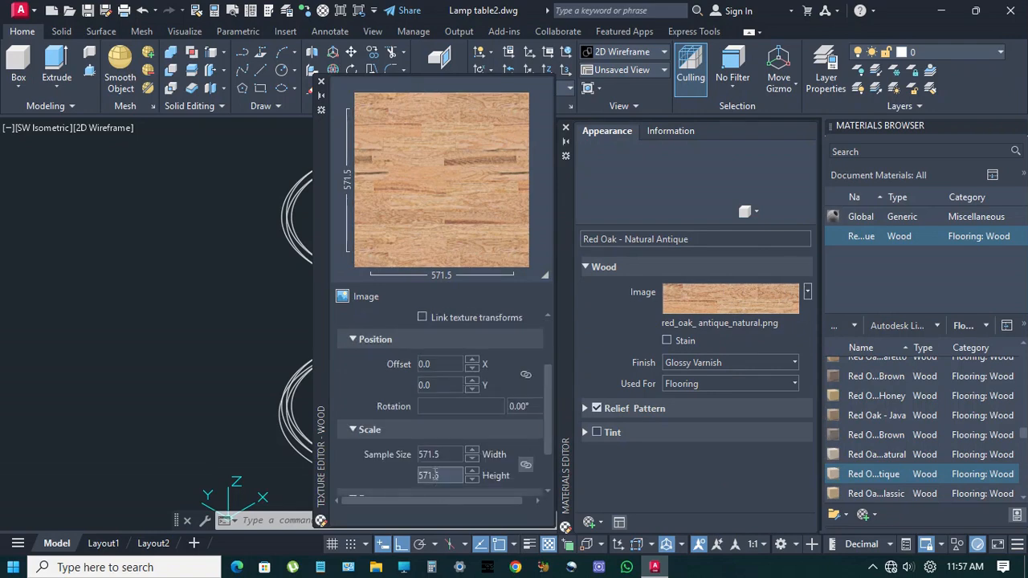
{"action": "left_click", "coordinate": [423, 455]}
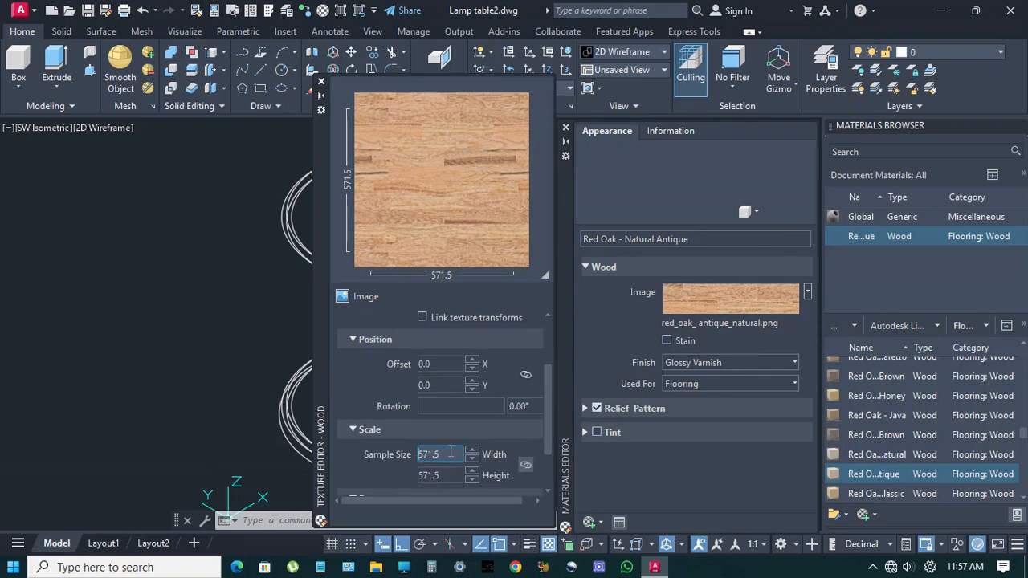
{"action": "type", "text": "250"}
{"action": "key", "text": "Delete"}
{"action": "key", "text": "Delete"}
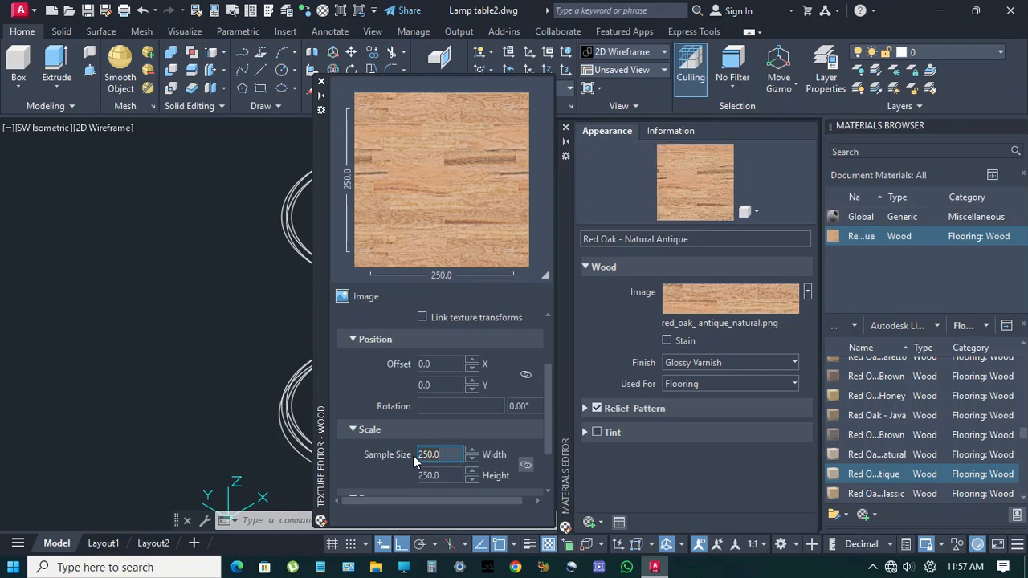
{"action": "left_click", "coordinate": [321, 82]}
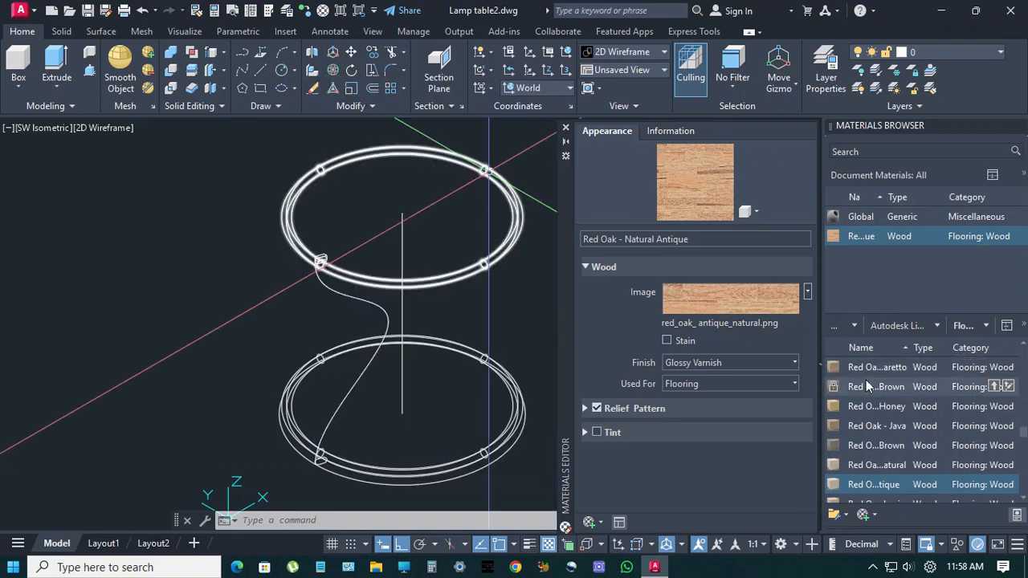
Enable Stain for Red Oak - Natural Antique, set its finish to Satin Varnish and close the material's editor.
{"action": "left_click", "coordinate": [666, 341]}
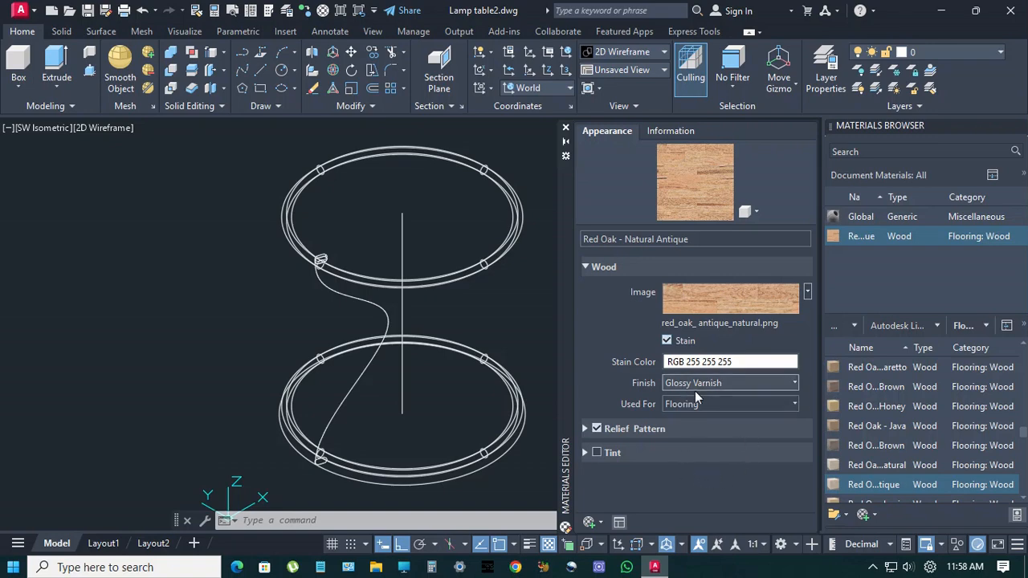
{"action": "left_click", "coordinate": [746, 385]}
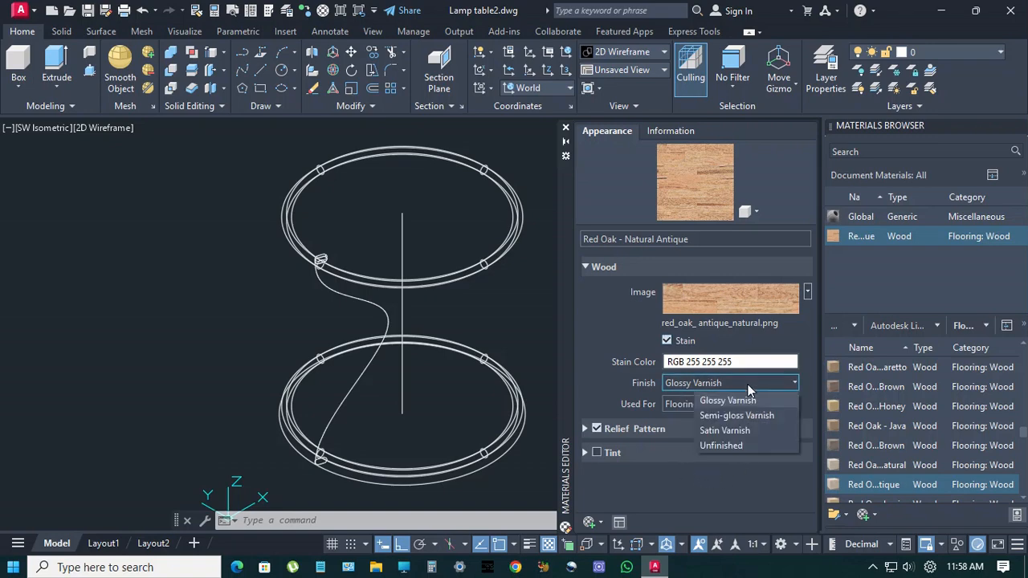
{"action": "left_click", "coordinate": [730, 431]}
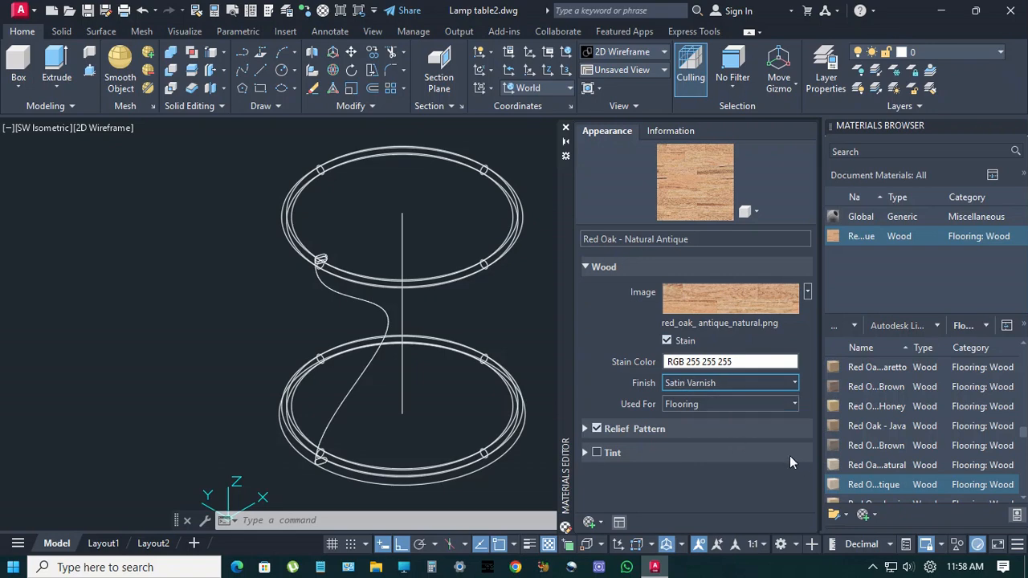
{"action": "left_click", "coordinate": [565, 128]}
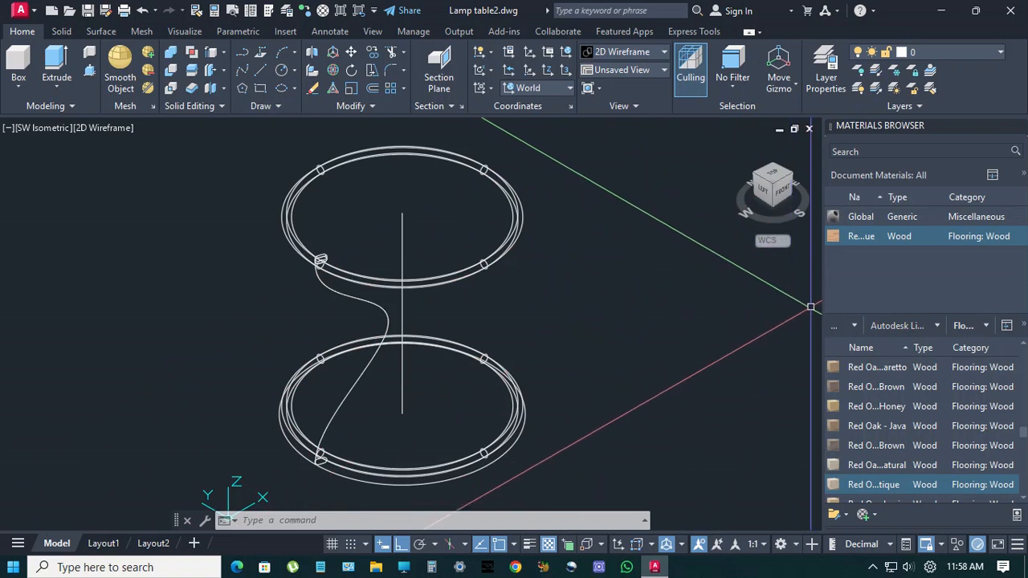
Add the Blue Reflective glazing from the library's Glass category to the document materials.
{"action": "left_click", "coordinate": [938, 328]}
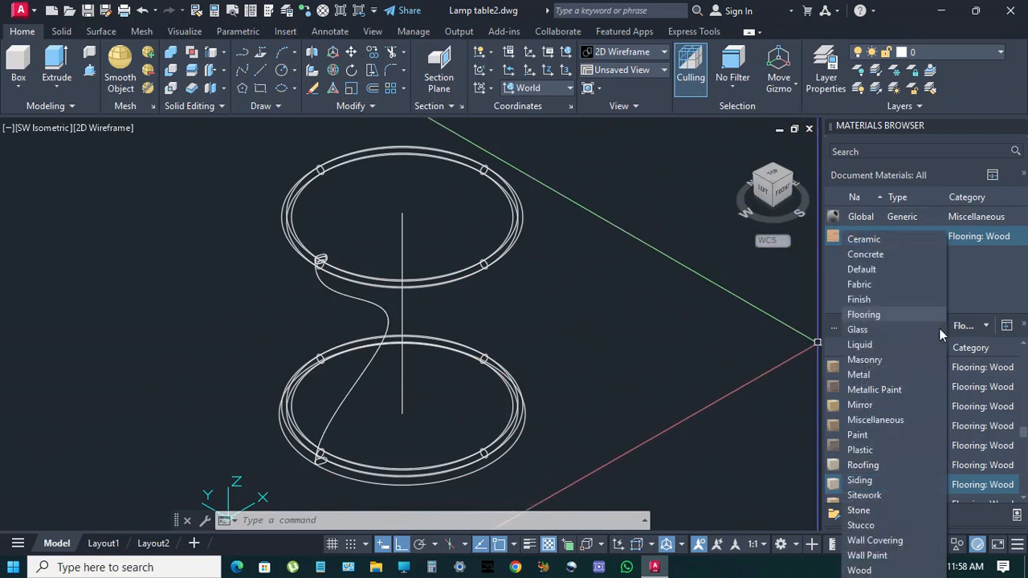
{"action": "left_click", "coordinate": [876, 332]}
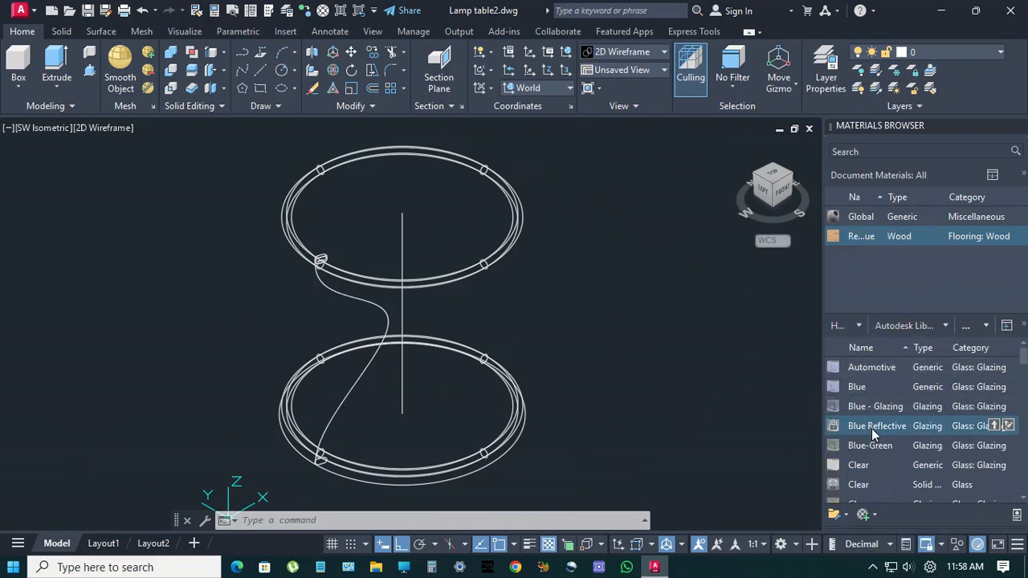
{"action": "left_click_drag", "start_coordinate": [874, 432], "coordinate": [854, 263]}
Add Mahogany - Solid Natural Polished from the library's Wood category to the document materials.
{"action": "left_click", "coordinate": [945, 325]}
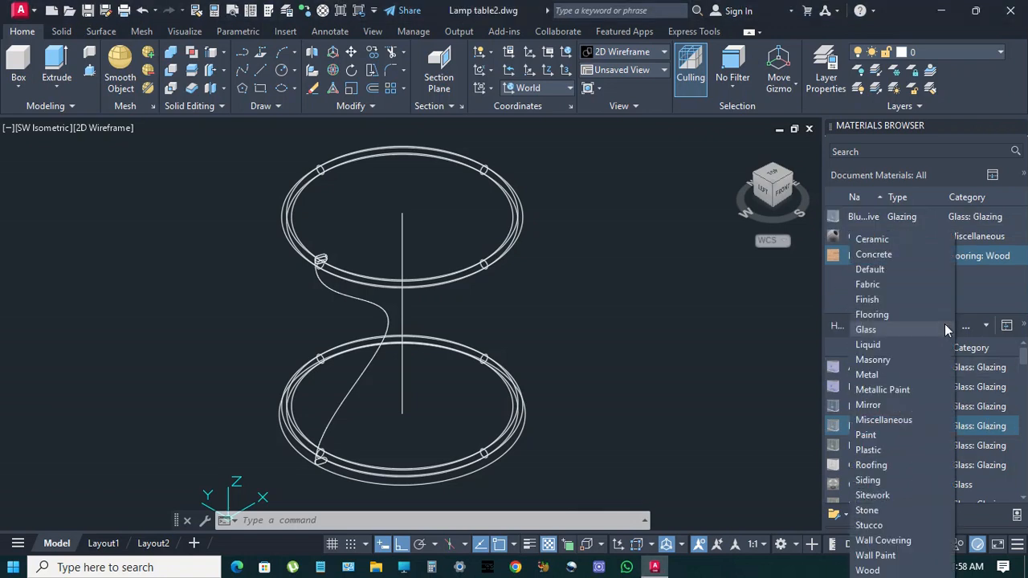
{"action": "left_click", "coordinate": [886, 570]}
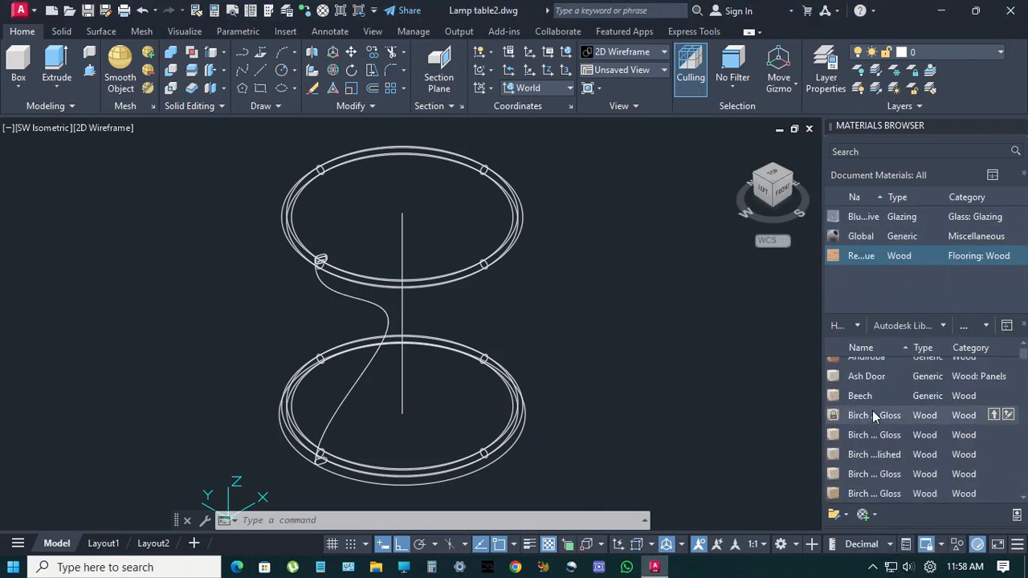
{"action": "scroll", "coordinate": [884, 414], "scroll_direction": "down", "scroll_amount": 10}
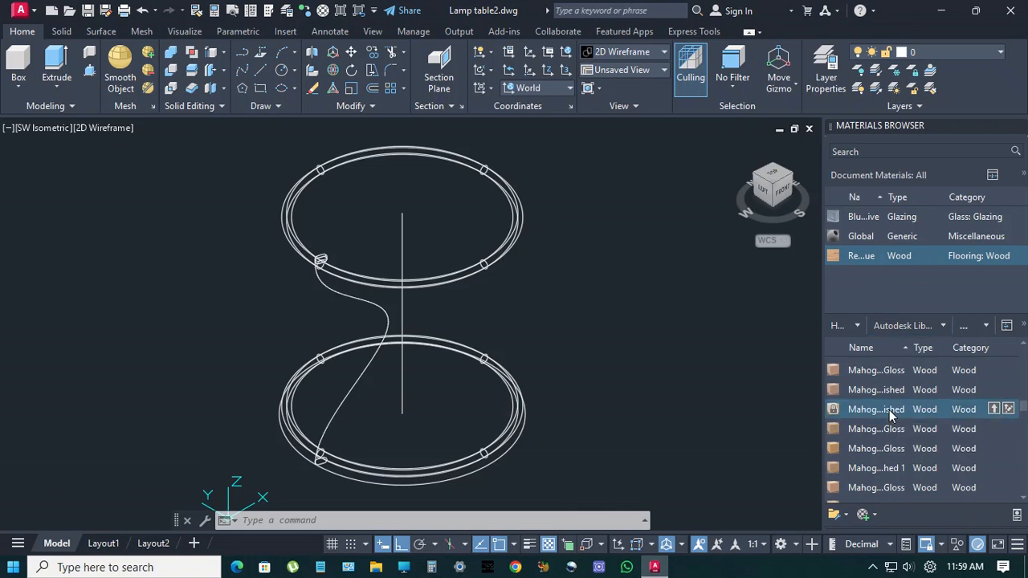
{"action": "left_click_drag", "start_coordinate": [887, 413], "coordinate": [875, 285]}
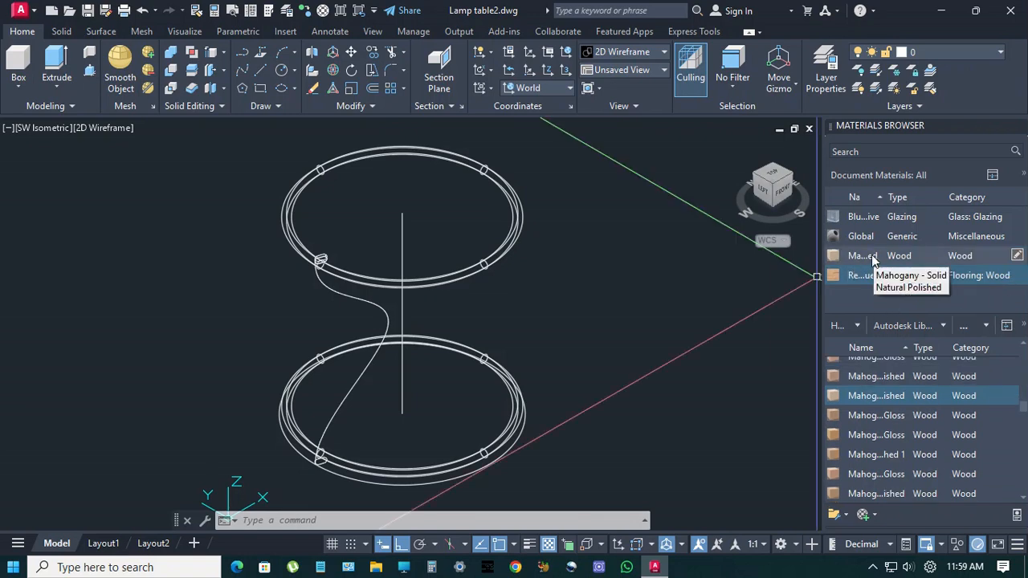
Open Mahogany - Solid Natural Polished for editing and examine the position and scale settings of its texture image.
{"action": "left_click", "coordinate": [873, 257]}
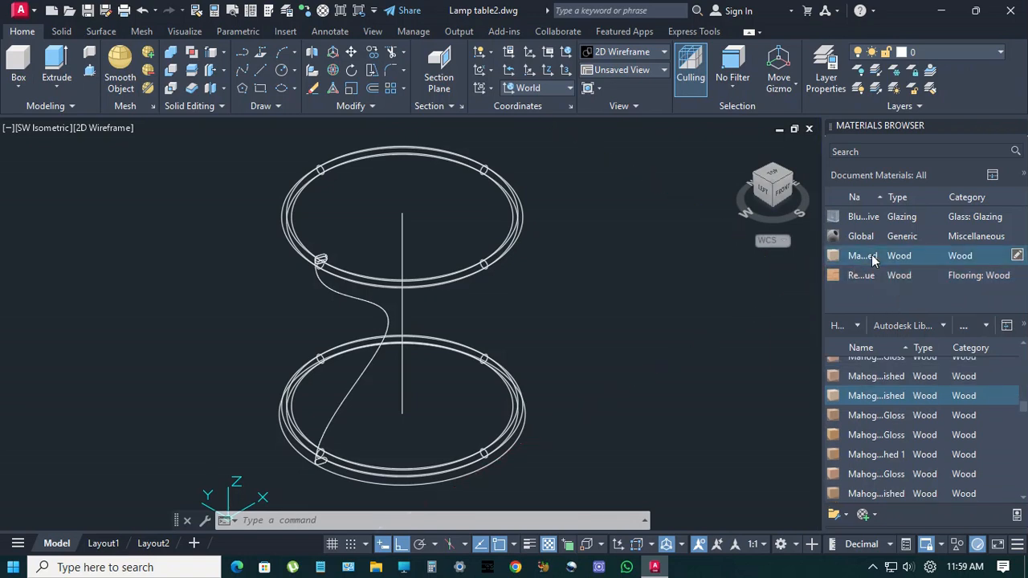
{"action": "left_click", "coordinate": [1017, 256]}
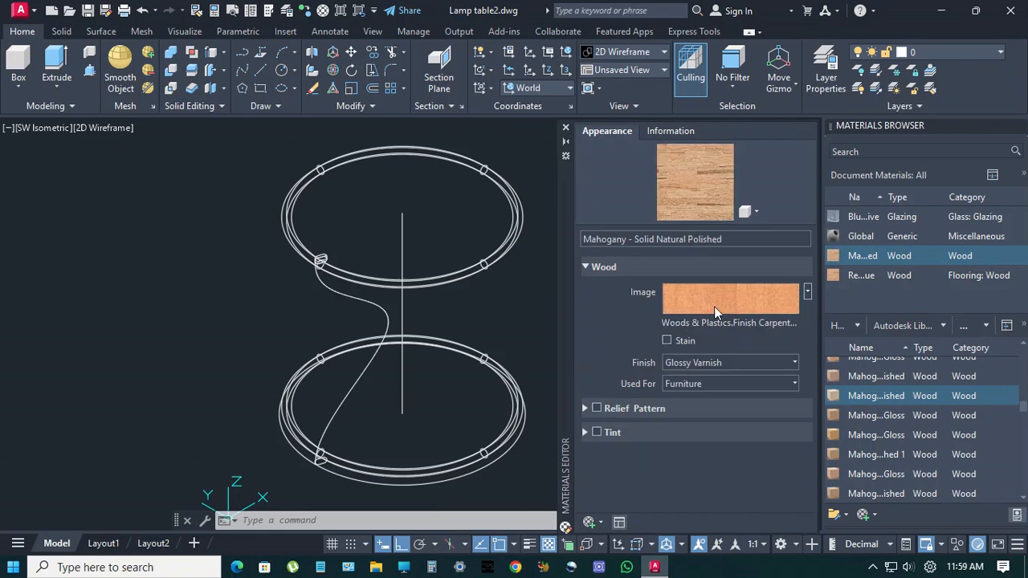
{"action": "left_click", "coordinate": [714, 306]}
{"action": "scroll", "coordinate": [496, 418], "scroll_direction": "down", "scroll_amount": 1}
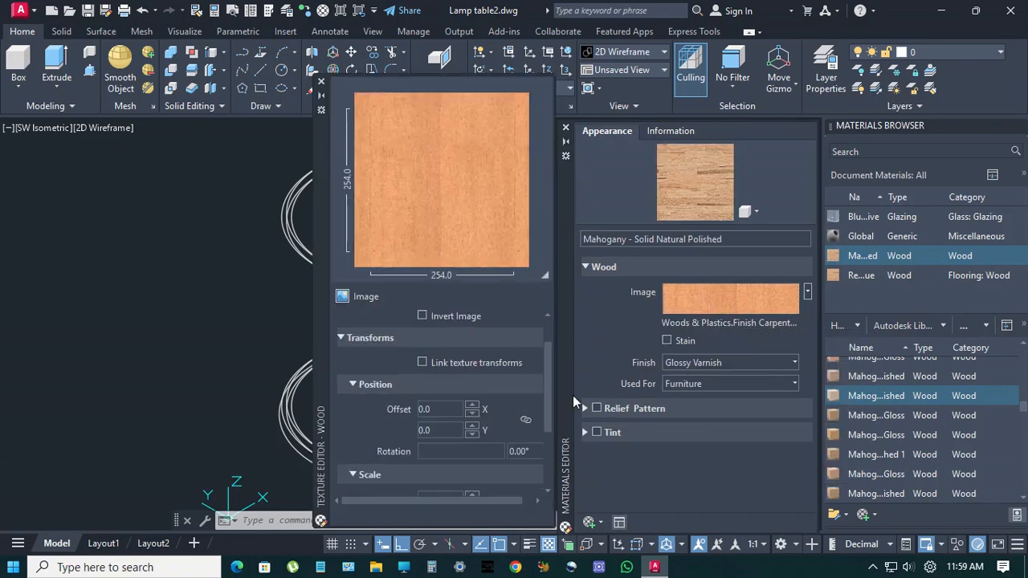
{"action": "scroll", "coordinate": [546, 402], "scroll_direction": "down", "scroll_amount": 1}
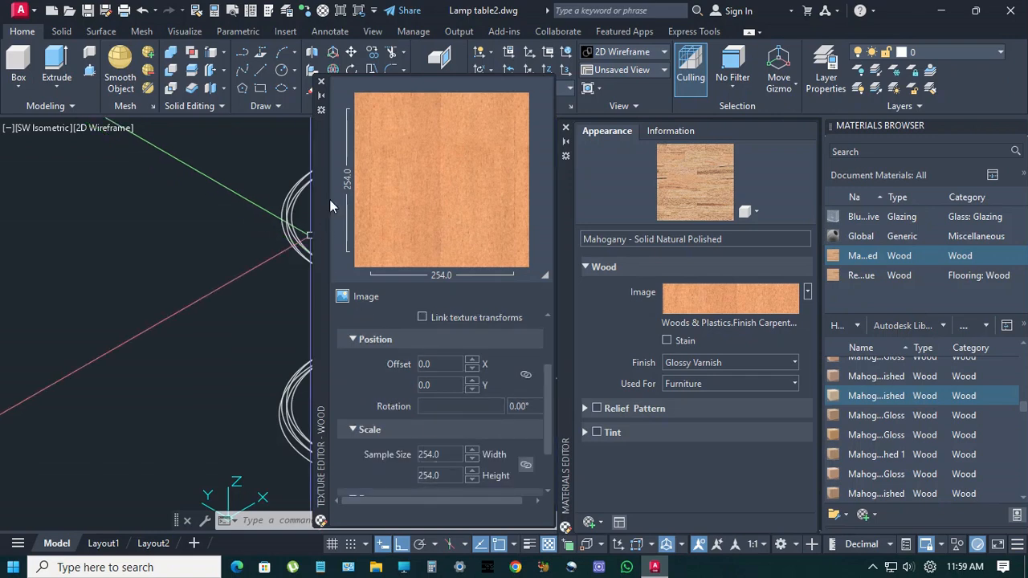
{"action": "left_click", "coordinate": [321, 85]}
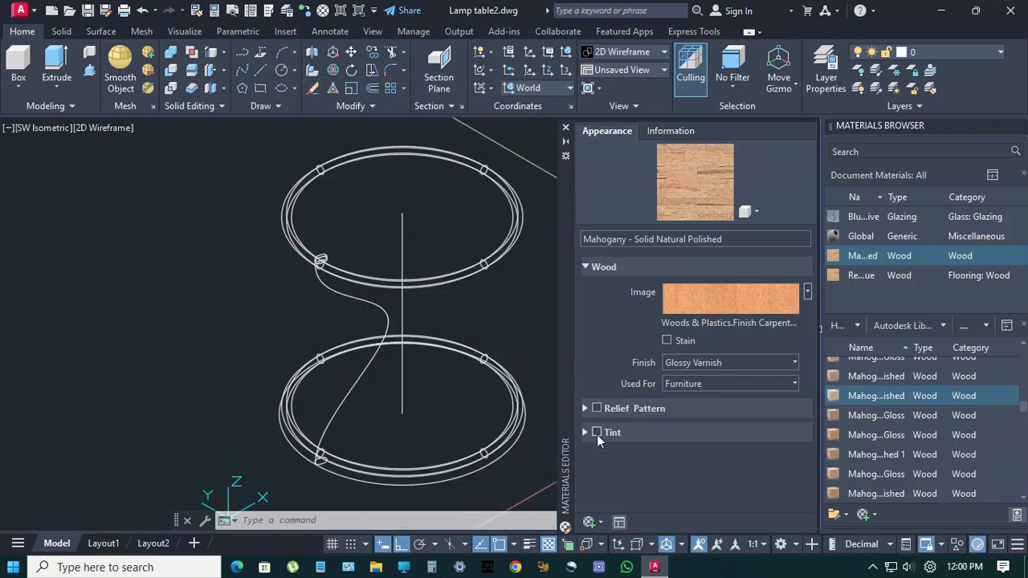
Enable Tint for Mahogany - Solid Natural Polished with the color RGB 202,162,145 and close the material's editor.
{"action": "left_click", "coordinate": [596, 433]}
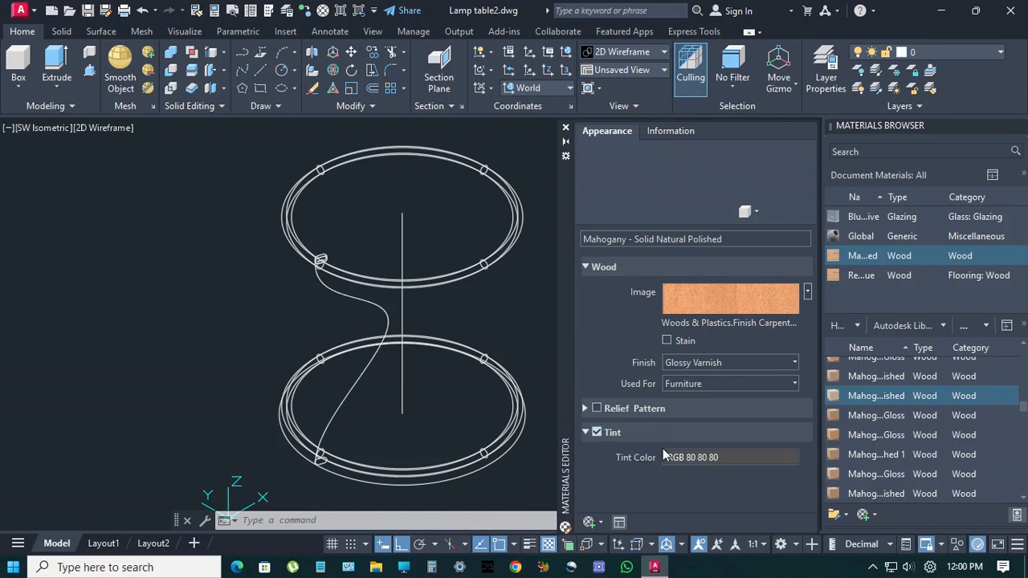
{"action": "left_click", "coordinate": [705, 457]}
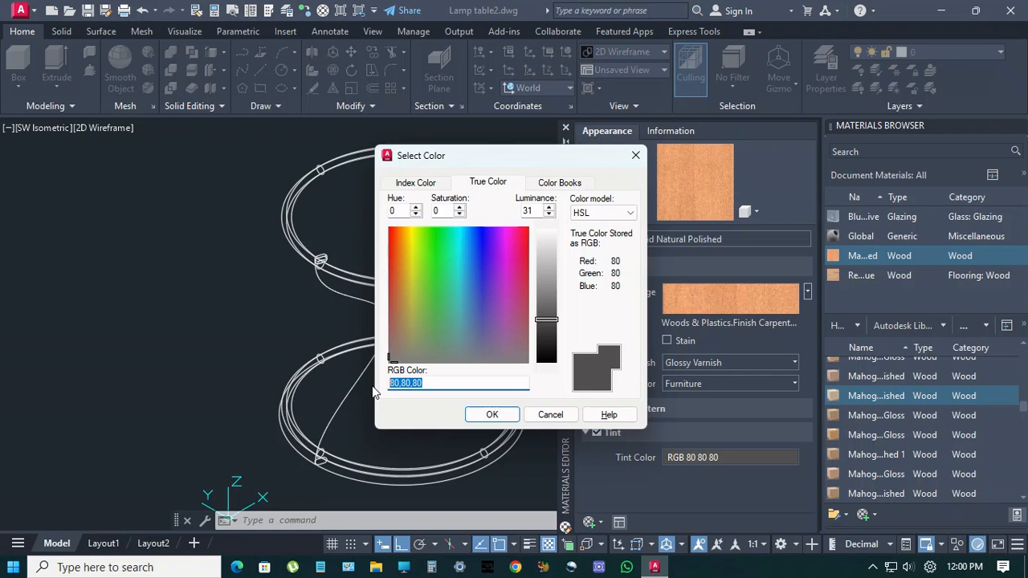
{"action": "type", "text": "202,162,145"}
{"action": "left_click", "coordinate": [492, 414]}
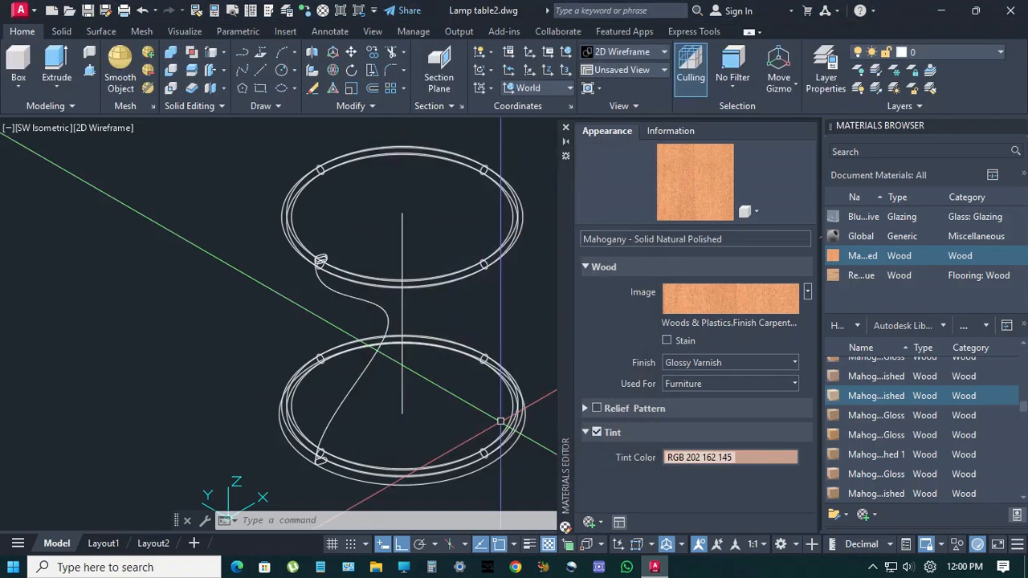
{"action": "left_click", "coordinate": [565, 127]}
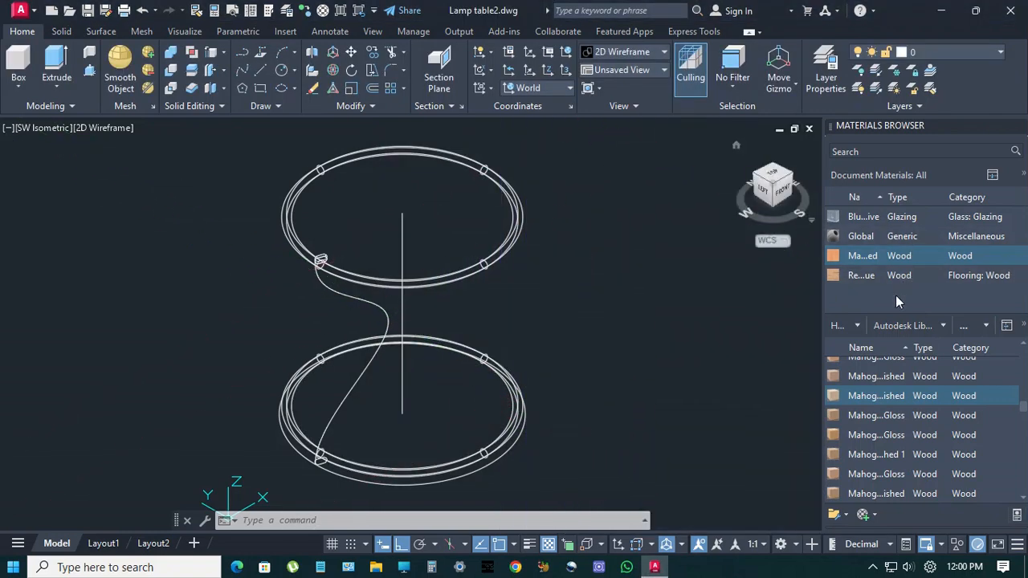
Add the dark aluminum material from the library's Metal category to the document materials.
{"action": "scroll", "coordinate": [945, 358], "scroll_direction": "up", "scroll_amount": 1}
{"action": "left_click", "coordinate": [942, 325]}
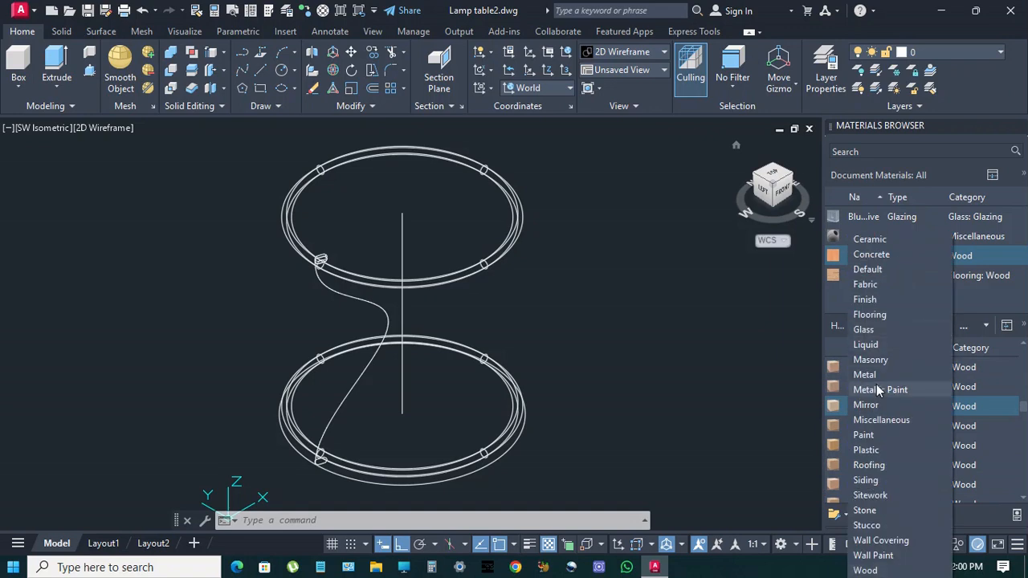
{"action": "left_click", "coordinate": [905, 374]}
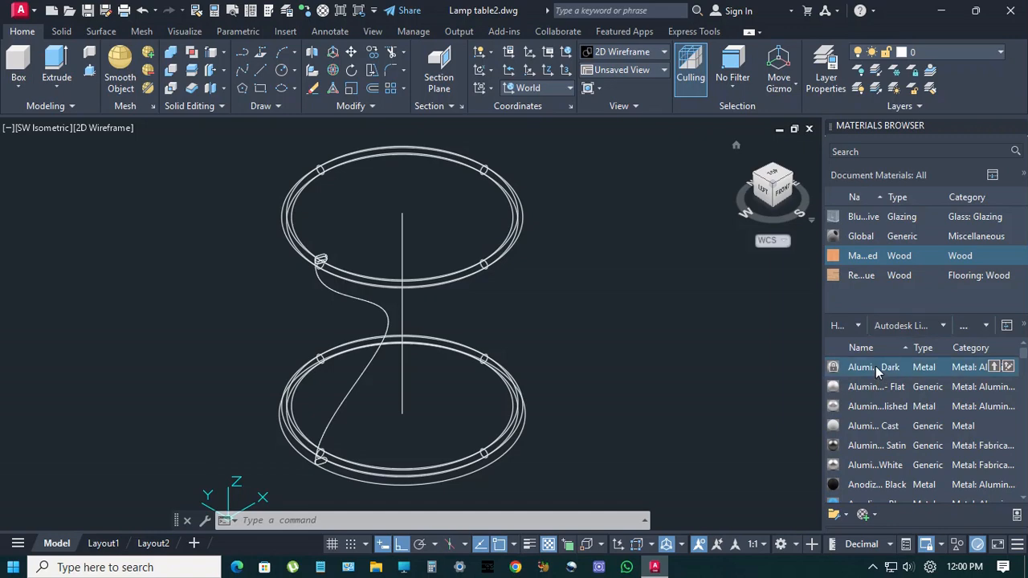
{"action": "left_click_drag", "start_coordinate": [875, 367], "coordinate": [856, 304]}
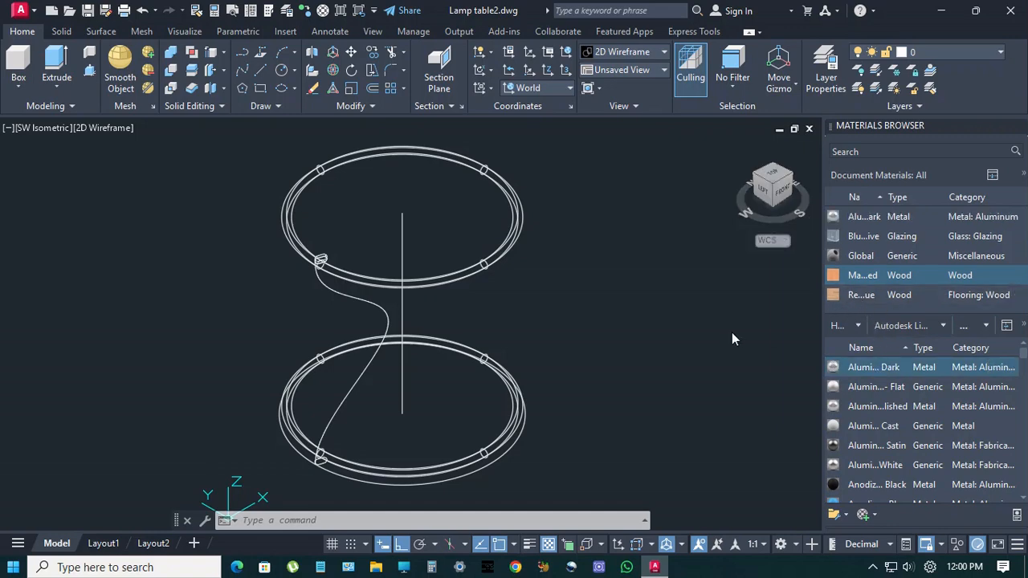
Assign the dark aluminum material to the small round cap at the upper end of the curved leg.
{"action": "scroll", "coordinate": [305, 249], "scroll_direction": "up", "scroll_amount": 5}
{"action": "left_click", "coordinate": [301, 239]}
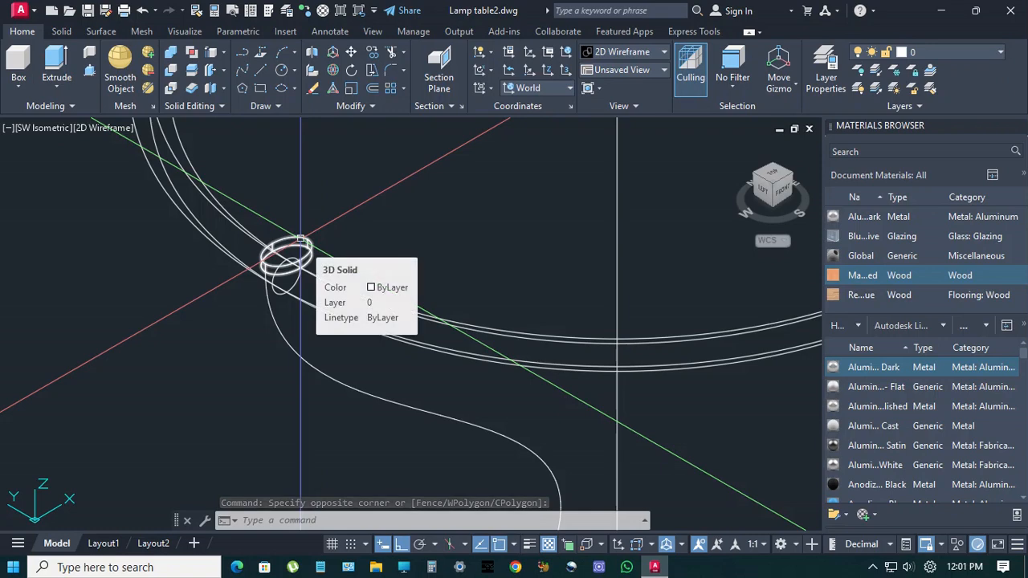
{"action": "left_click", "coordinate": [303, 251]}
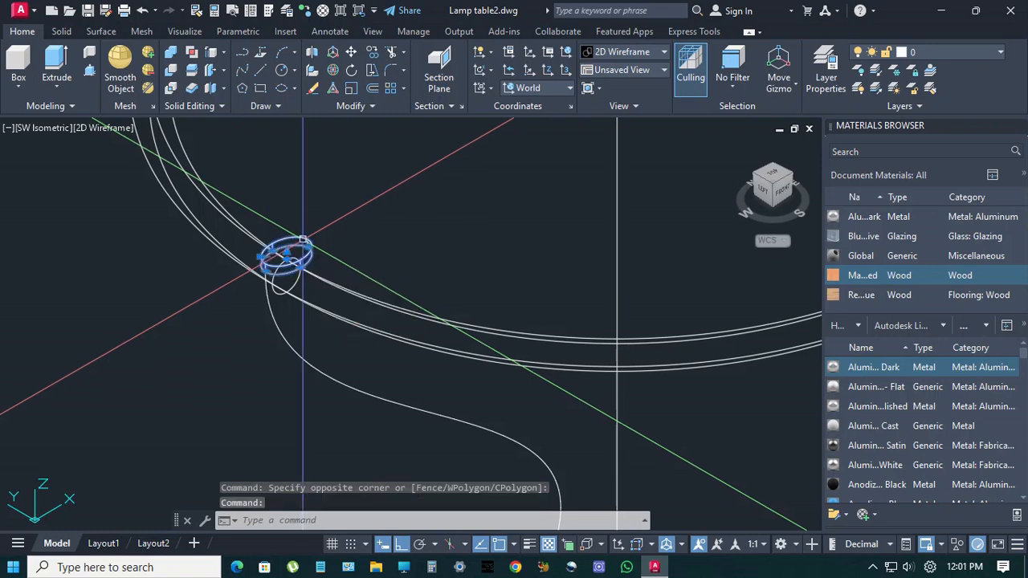
{"action": "right_click", "coordinate": [859, 222]}
{"action": "left_click", "coordinate": [888, 229]}
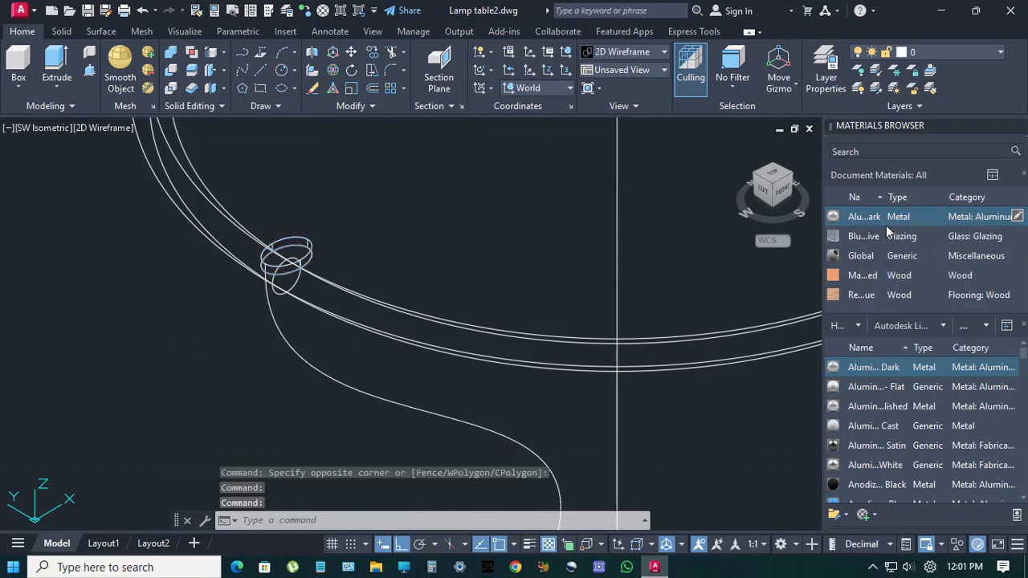
Assign the Mahogany - Solid Natural Polished material to the upper ring, the lower ring and the curved leg.
{"action": "scroll", "coordinate": [574, 325], "scroll_direction": "down", "scroll_amount": 5}
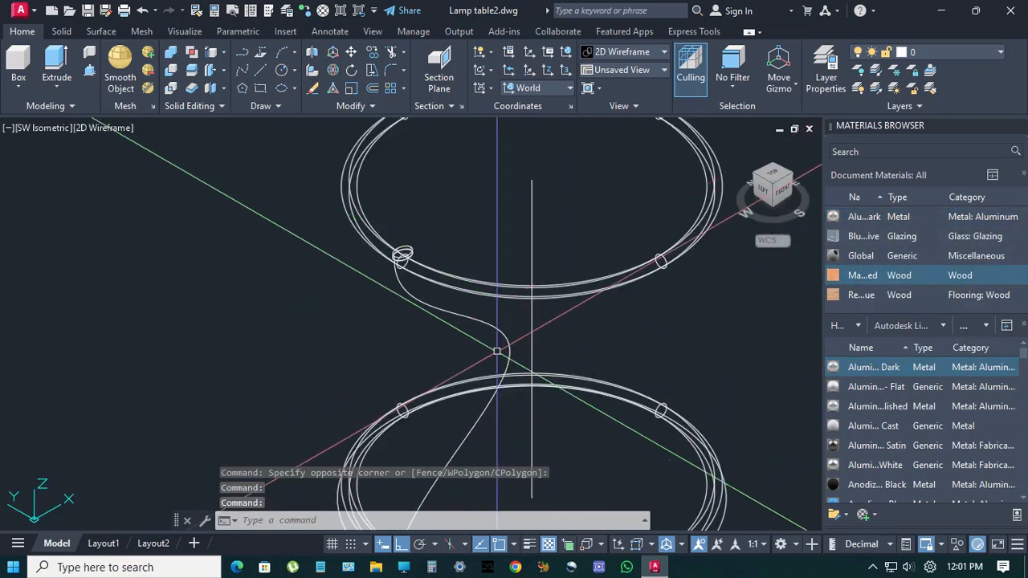
{"action": "left_click", "coordinate": [615, 273]}
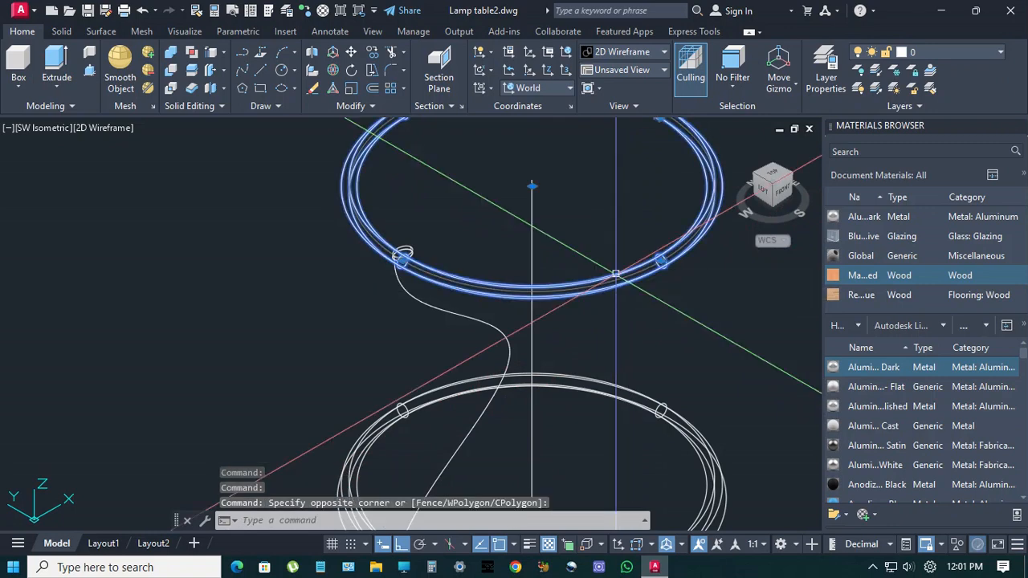
{"action": "left_click", "coordinate": [532, 377]}
{"action": "left_click", "coordinate": [555, 327]}
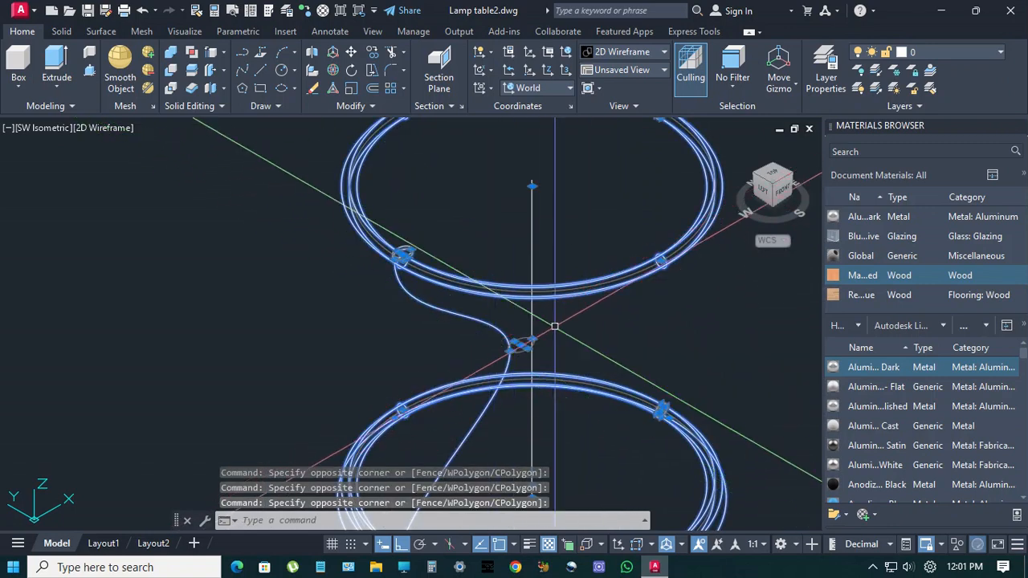
{"action": "middle_click_drag", "start_coordinate": [718, 351], "coordinate": [712, 349]}
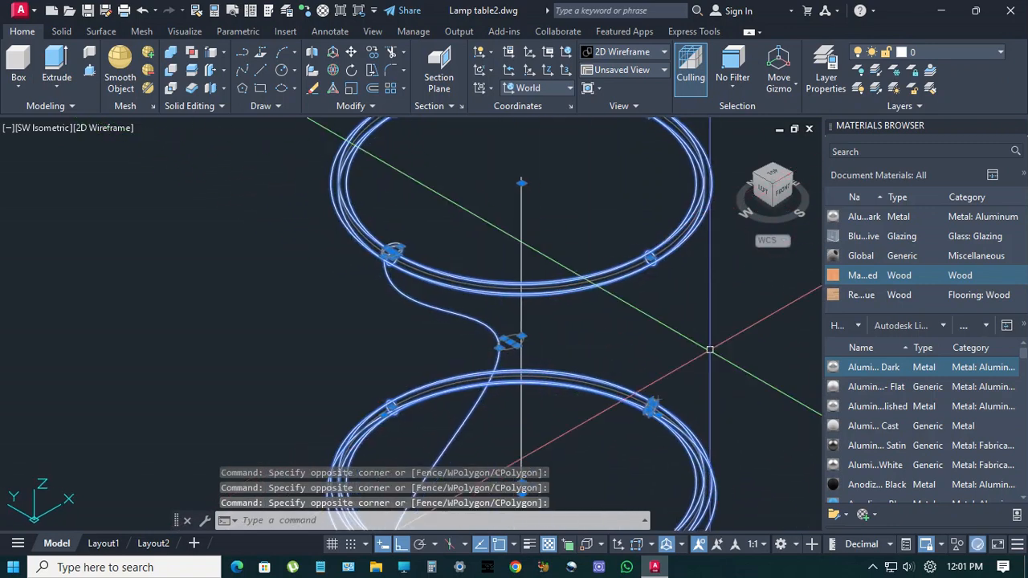
{"action": "right_click", "coordinate": [864, 278]}
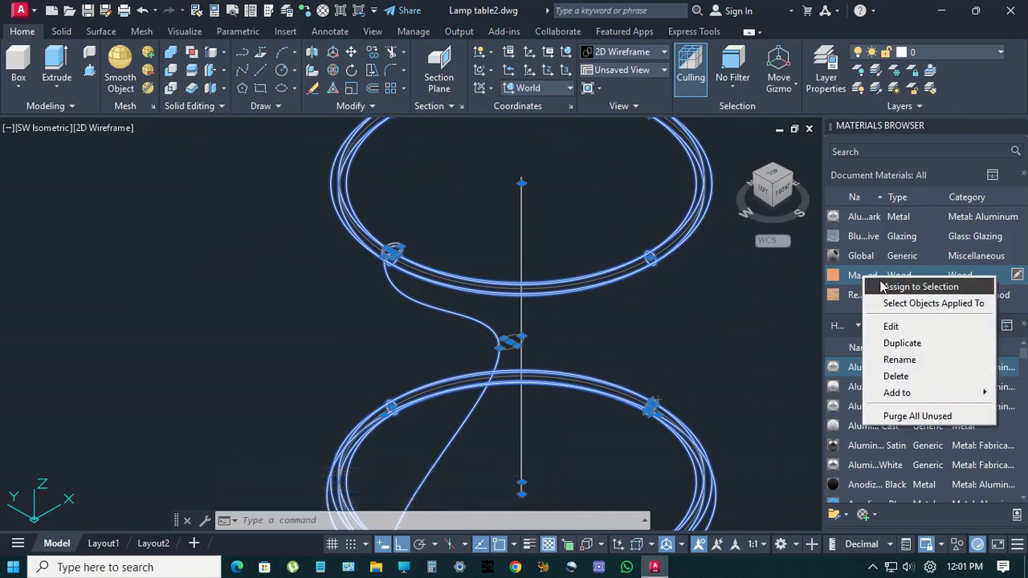
{"action": "left_click", "coordinate": [859, 285]}
Create a polar array of the curved leg and its cap with 4 items, centered on the lower end of the vertical axis line.
{"action": "middle_click_drag", "start_coordinate": [711, 335], "coordinate": [669, 312]}
{"action": "scroll", "coordinate": [669, 322], "scroll_direction": "down", "scroll_amount": 2}
{"action": "left_click", "coordinate": [404, 89]}
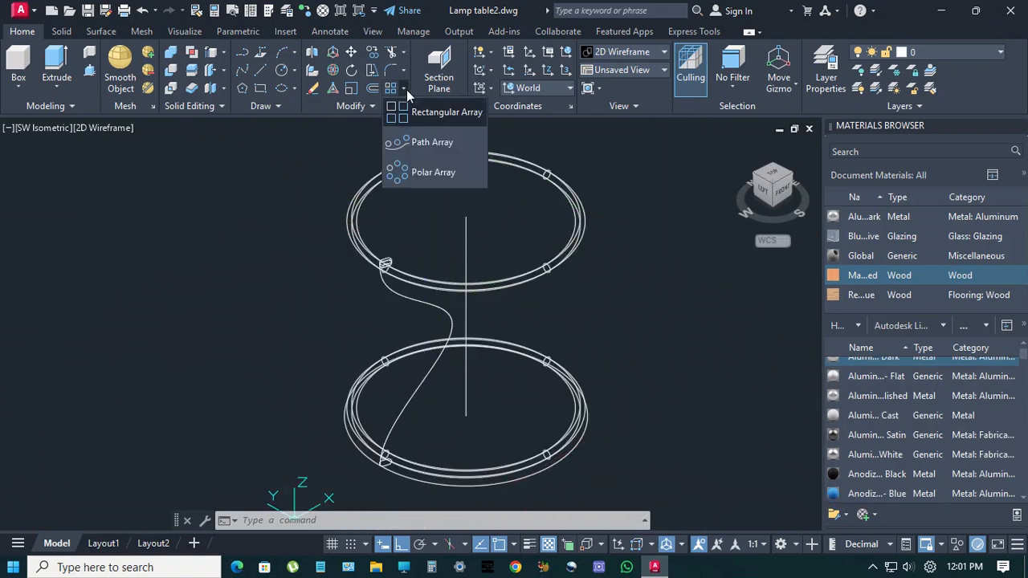
{"action": "left_click", "coordinate": [403, 169]}
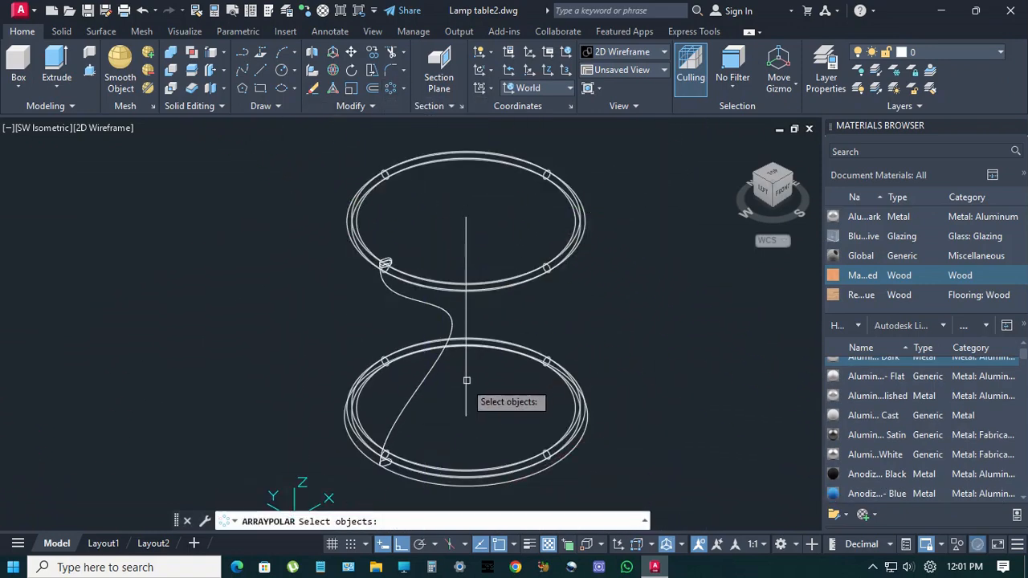
{"action": "left_click", "coordinate": [417, 389]}
{"action": "scroll", "coordinate": [392, 246], "scroll_direction": "up", "scroll_amount": 4}
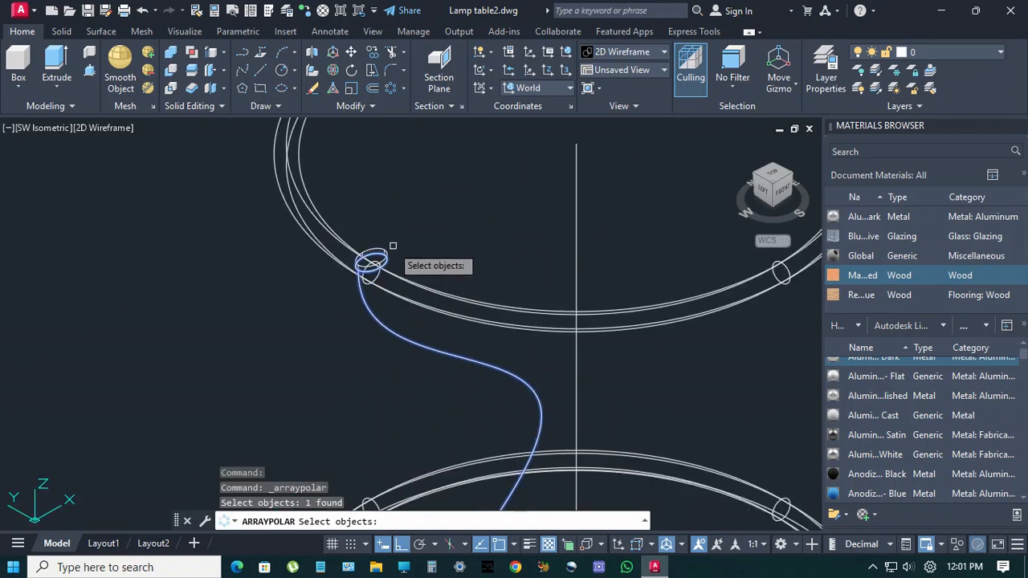
{"action": "left_click", "coordinate": [371, 260]}
{"action": "scroll", "coordinate": [573, 345], "scroll_direction": "down", "scroll_amount": 3}
{"action": "key", "text": "Return"}
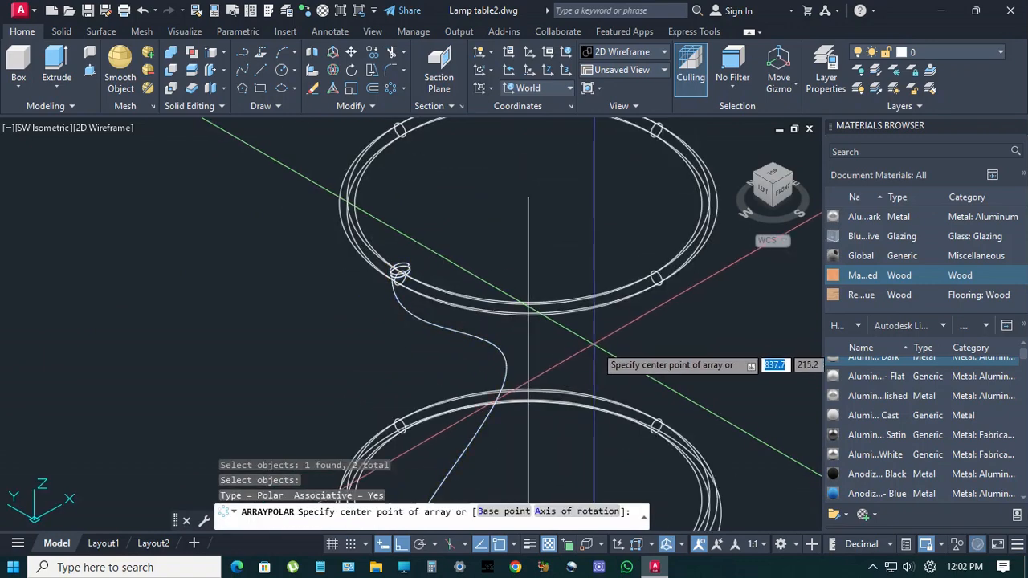
{"action": "scroll", "coordinate": [573, 384], "scroll_direction": "down", "scroll_amount": 2}
{"action": "scroll", "coordinate": [573, 384], "scroll_direction": "up", "scroll_amount": 6}
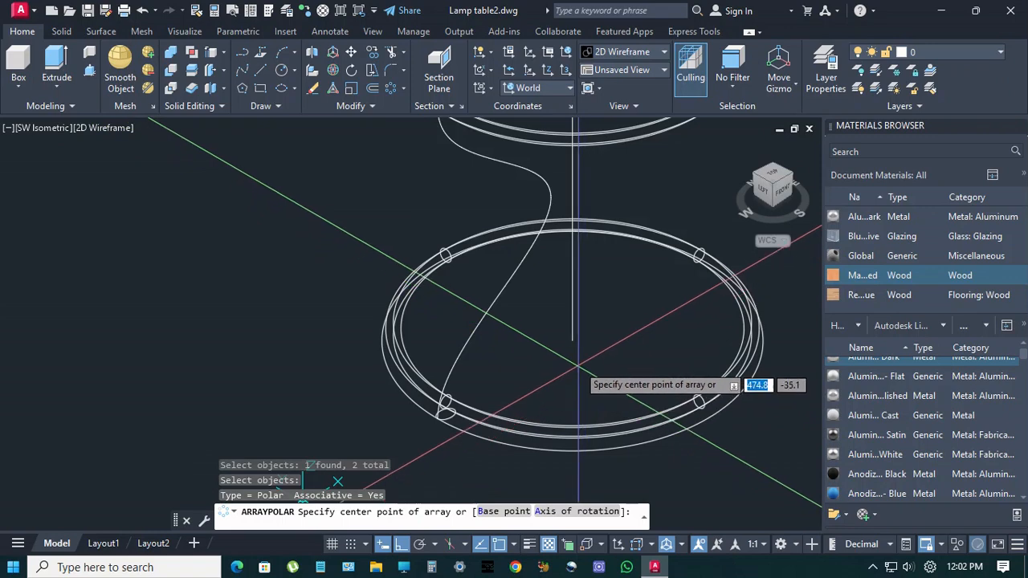
{"action": "left_click", "coordinate": [573, 340]}
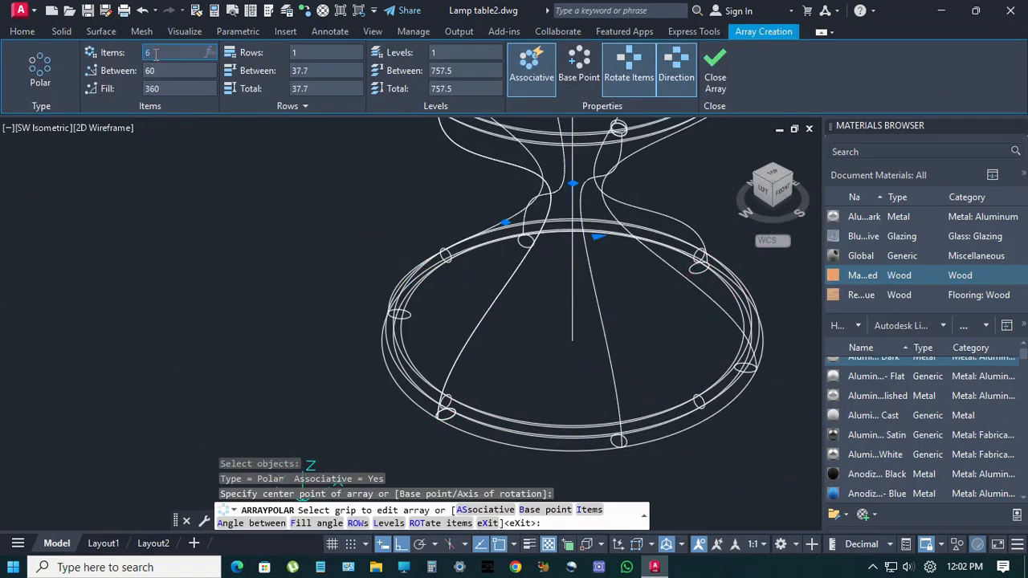
{"action": "key", "text": "Return"}
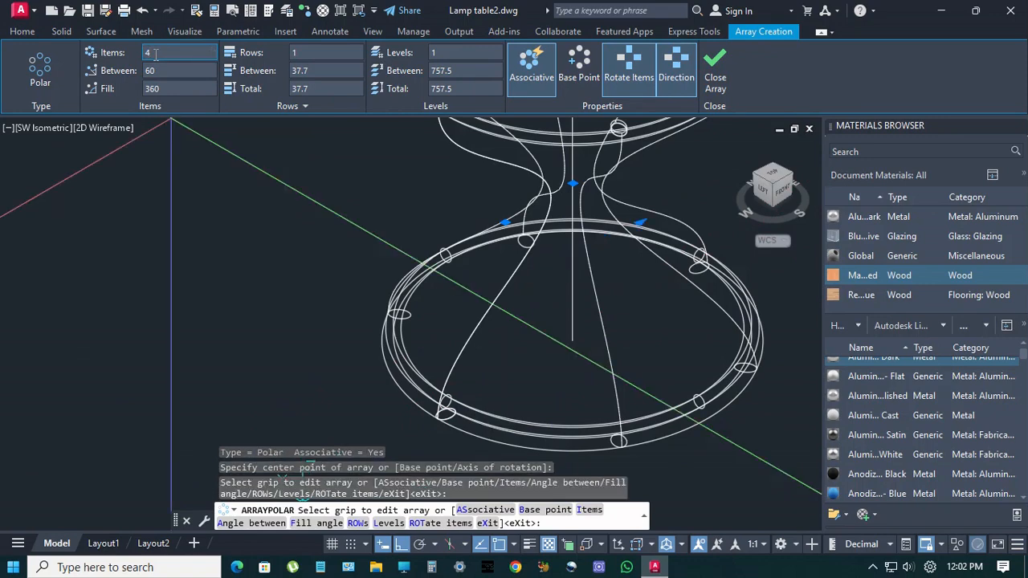
{"action": "key", "text": "Return"}
Explode the polar array of legs and caps into separate objects.
{"action": "scroll", "coordinate": [474, 378], "scroll_direction": "down", "scroll_amount": 3}
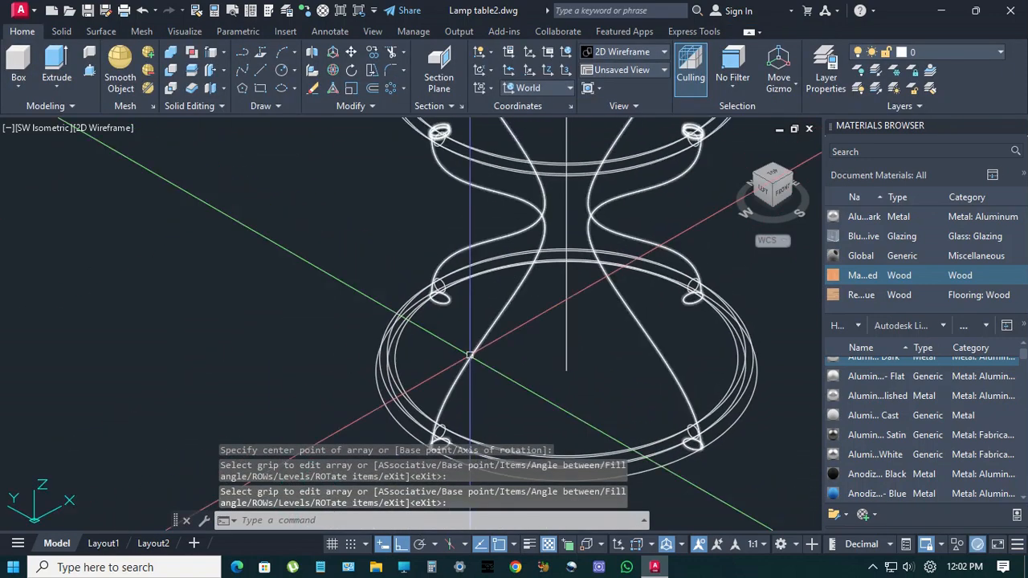
{"action": "left_click", "coordinate": [489, 333]}
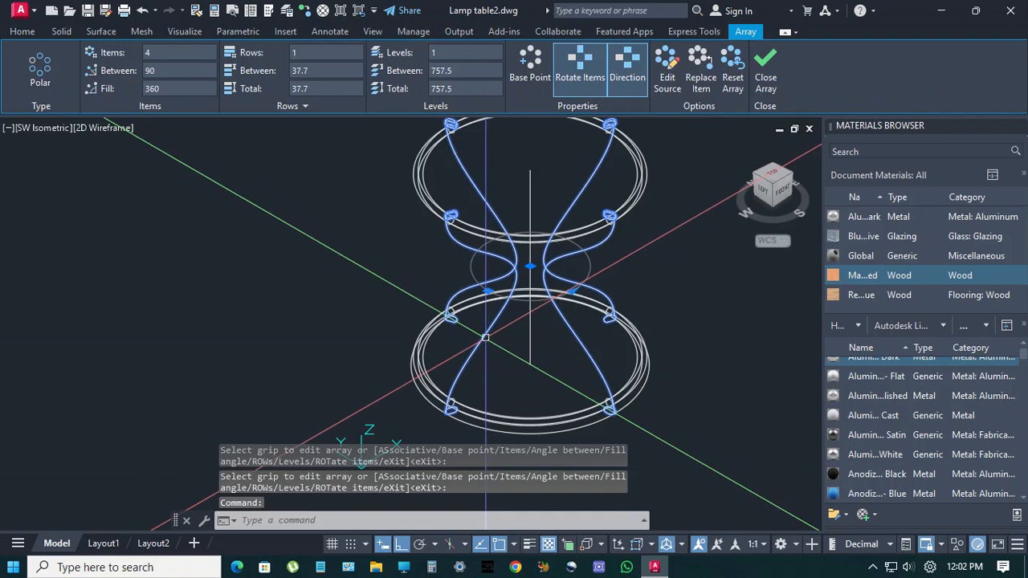
{"action": "key", "text": "Return"}
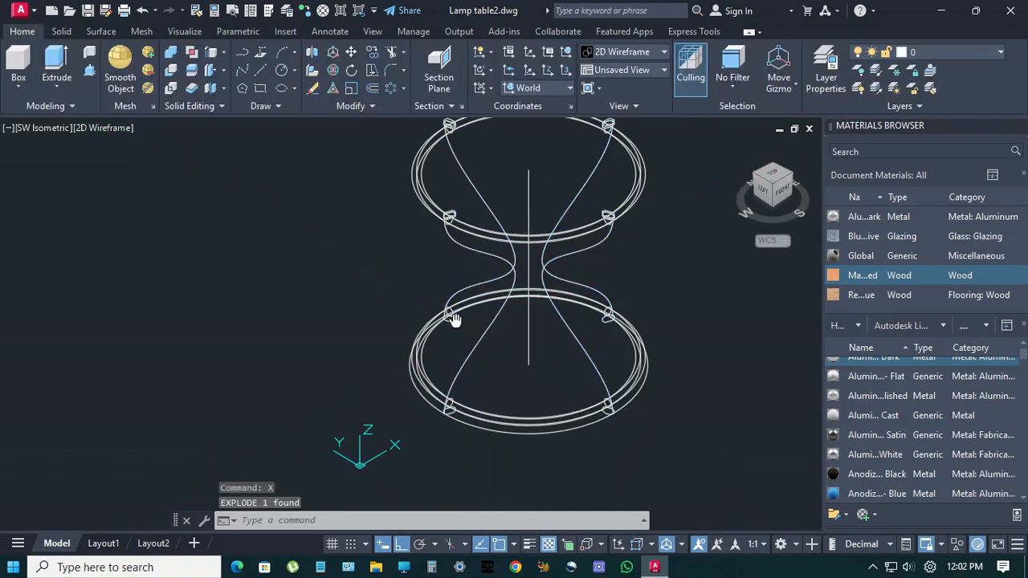
Draw a circle of radius 260 mm centered on the upper end of the vertical axis line.
{"action": "middle_click_drag", "start_coordinate": [455, 318], "coordinate": [427, 366]}
{"action": "type", "text": "c"}
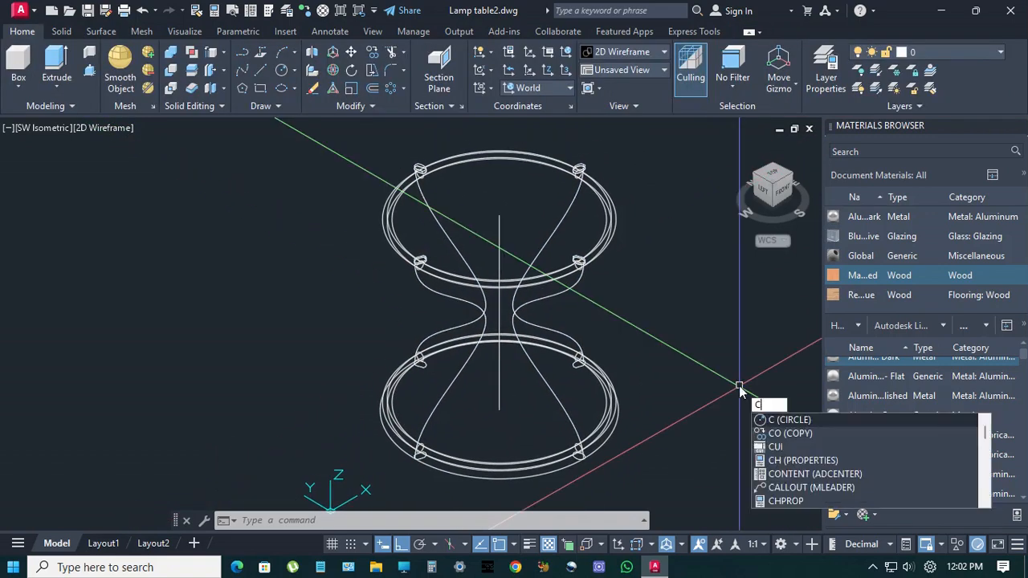
{"action": "key", "text": "Return"}
{"action": "left_click", "coordinate": [499, 219]}
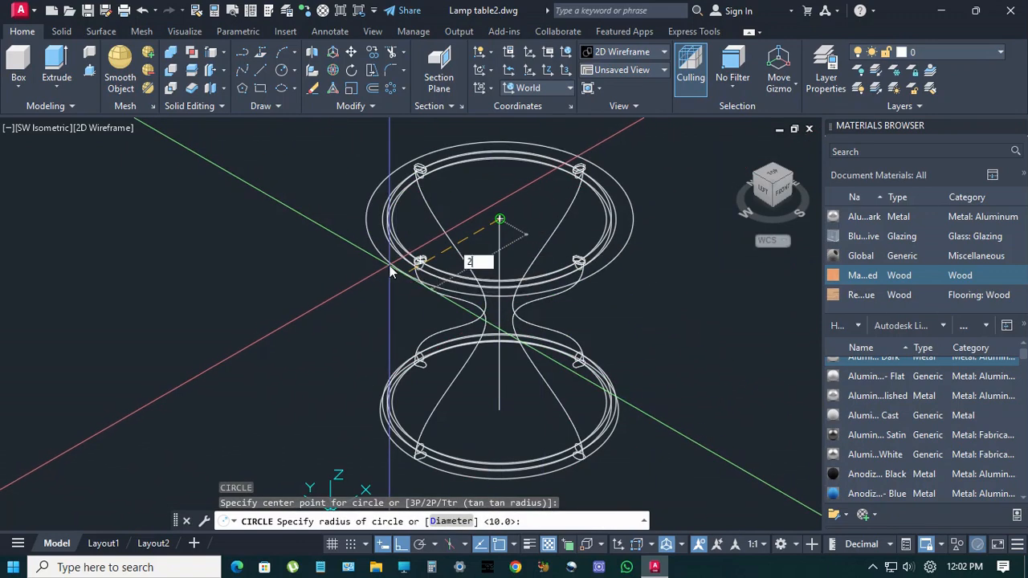
{"action": "type", "text": "260"}
{"action": "key", "text": "Return"}
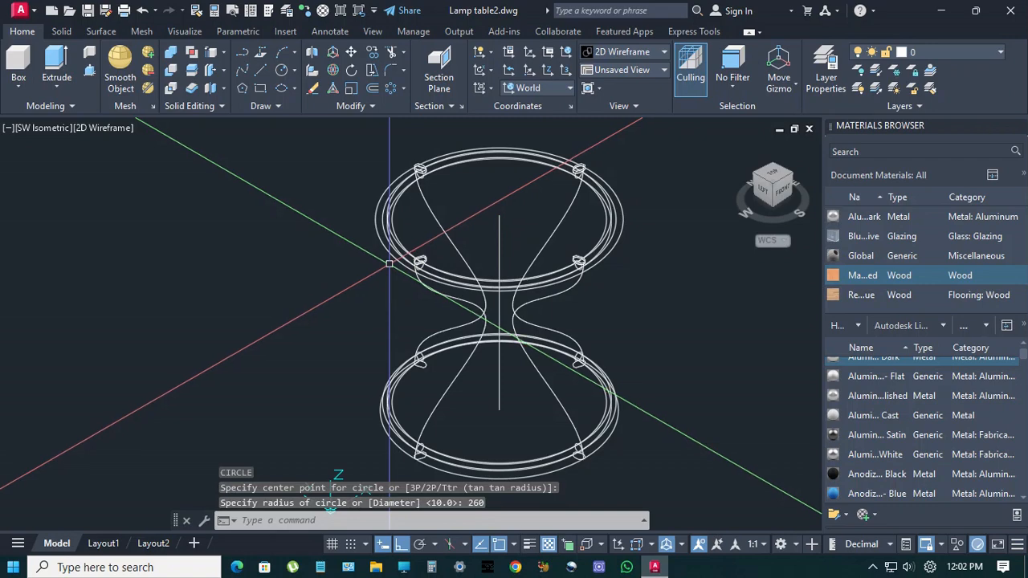
Move the 260 mm radius circle 5 mm upward along the Z axis.
{"action": "type", "text": "m"}
{"action": "key", "text": "Return"}
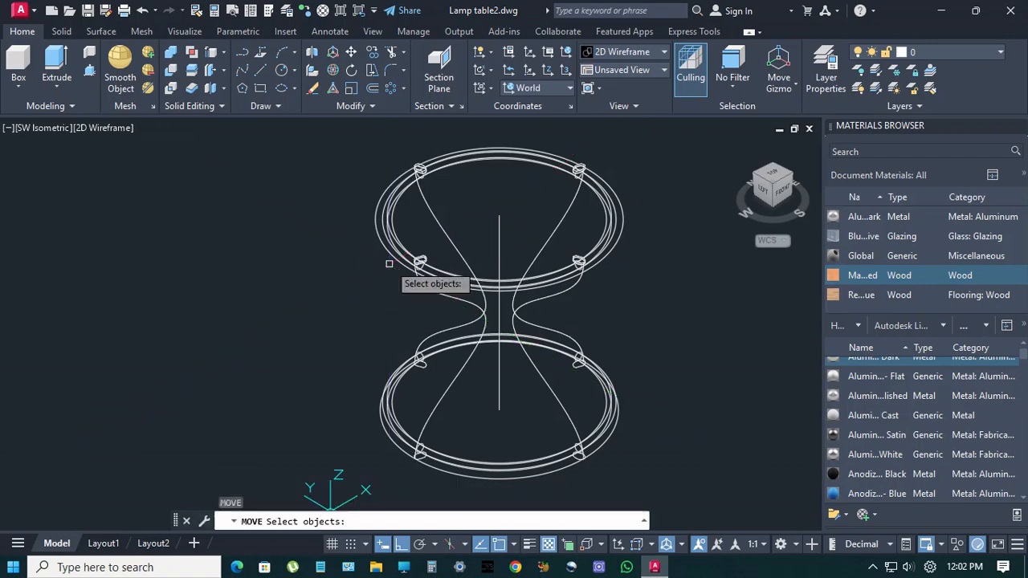
{"action": "scroll", "coordinate": [373, 212], "scroll_direction": "up", "scroll_amount": 2}
{"action": "left_click", "coordinate": [373, 213]}
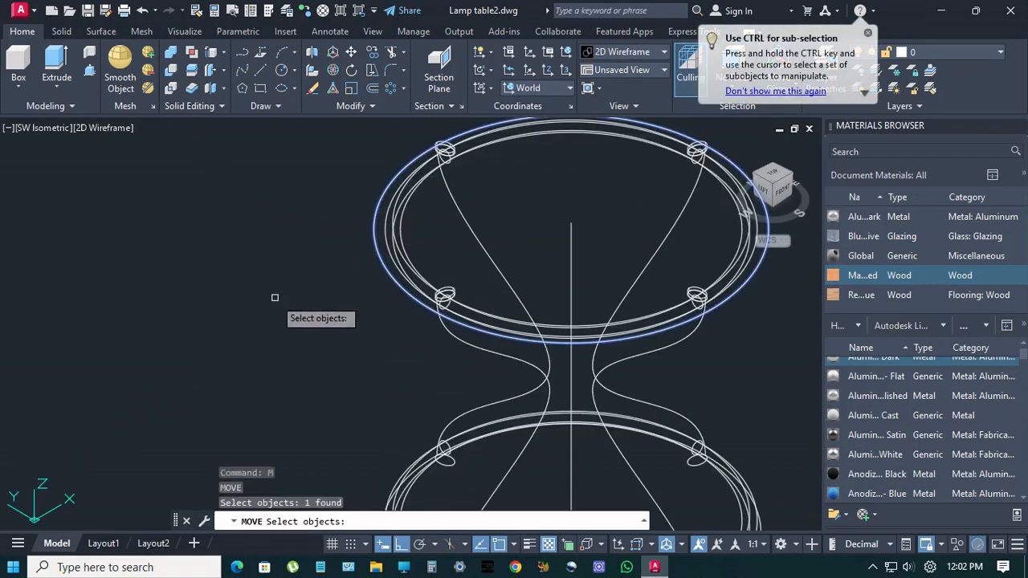
{"action": "key", "text": "Return"}
{"action": "left_click", "coordinate": [291, 319]}
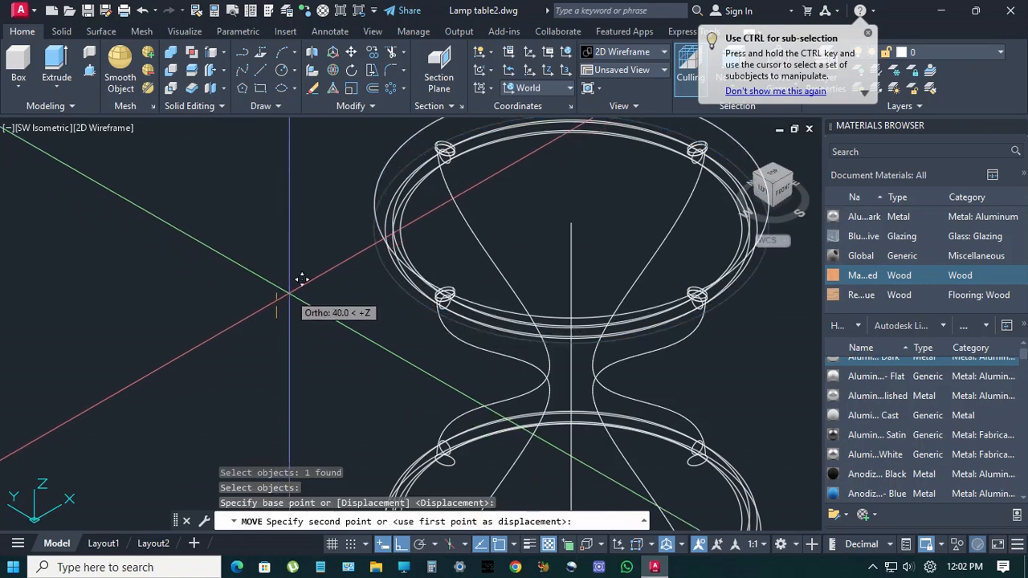
{"action": "type", "text": "5"}
{"action": "key", "text": "Return"}
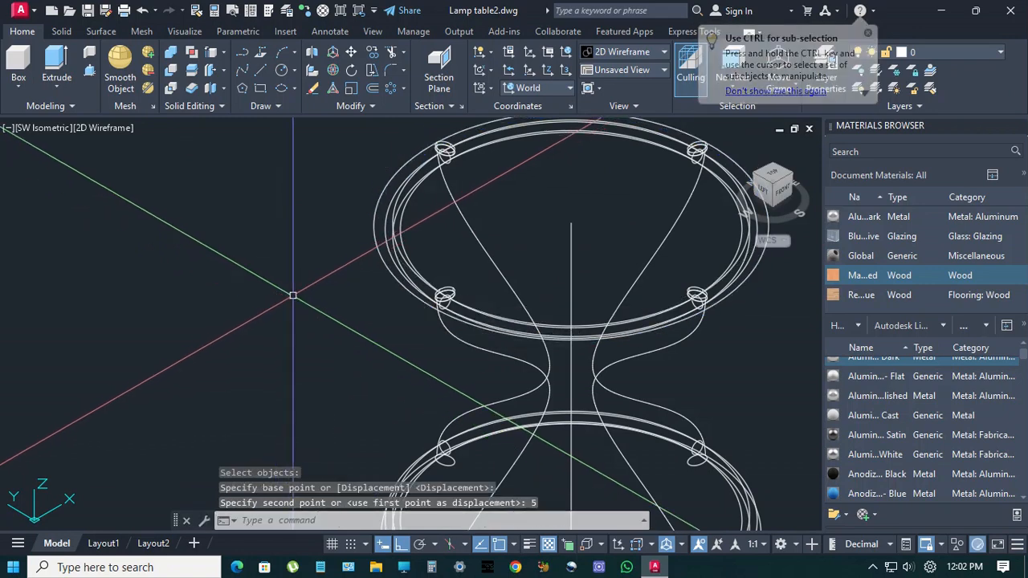
Extrude the 260 mm radius circle upward by 10 mm as a solid tabletop disc.
{"action": "left_click", "coordinate": [54, 66]}
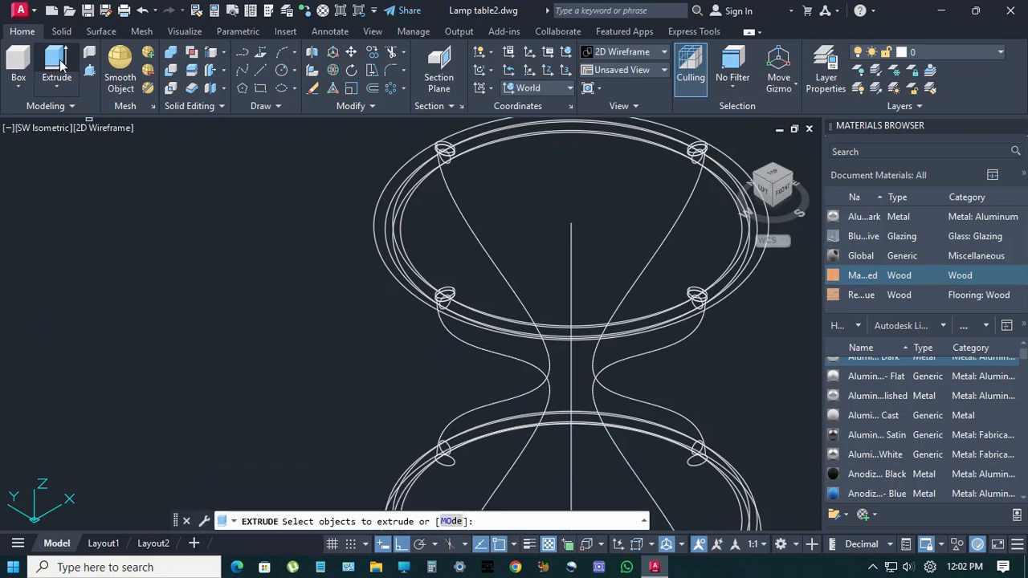
{"action": "left_click", "coordinate": [377, 235]}
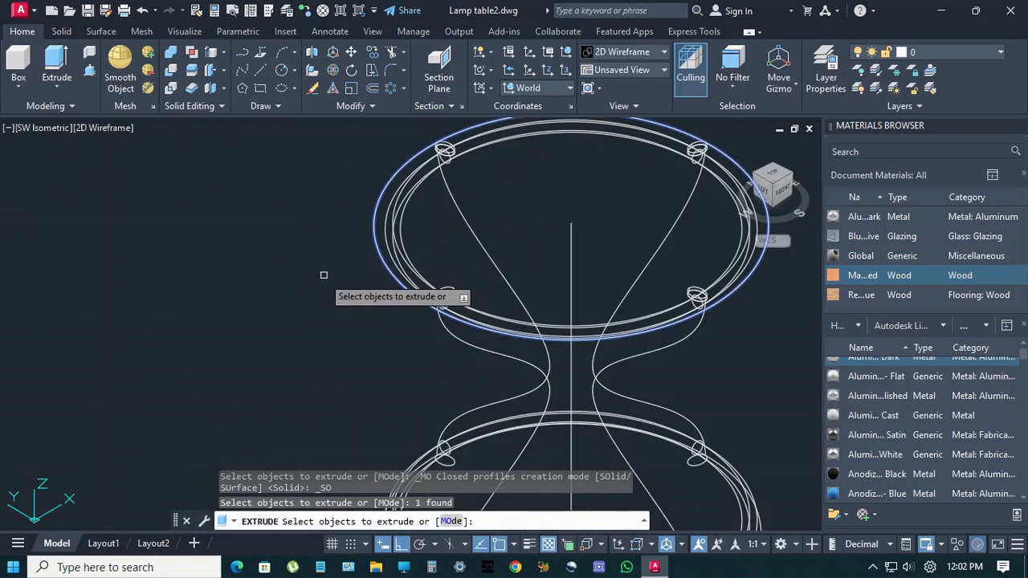
{"action": "right_click", "coordinate": [321, 280]}
{"action": "left_click", "coordinate": [333, 290]}
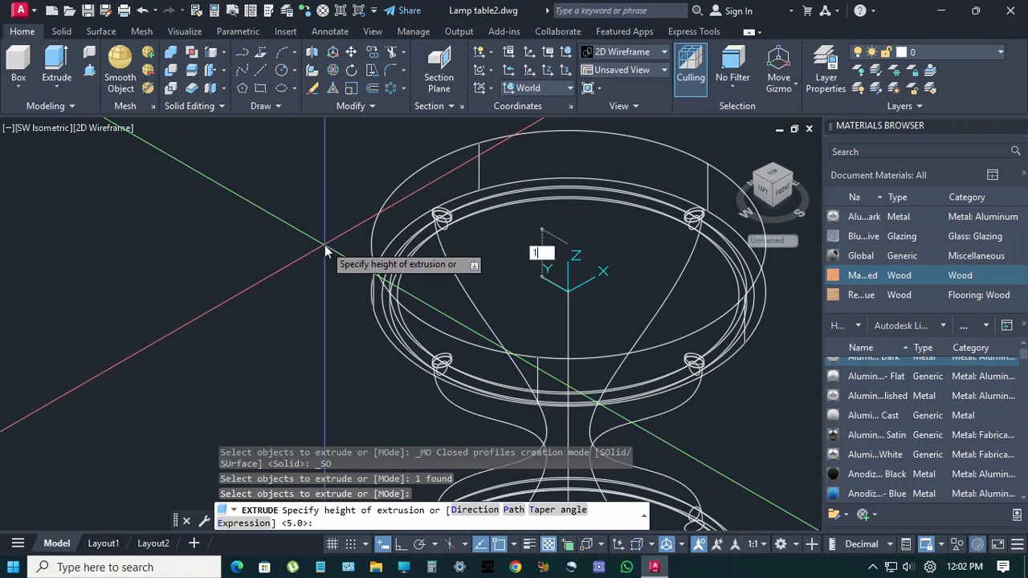
{"action": "type", "text": "10"}
{"action": "key", "text": "Return"}
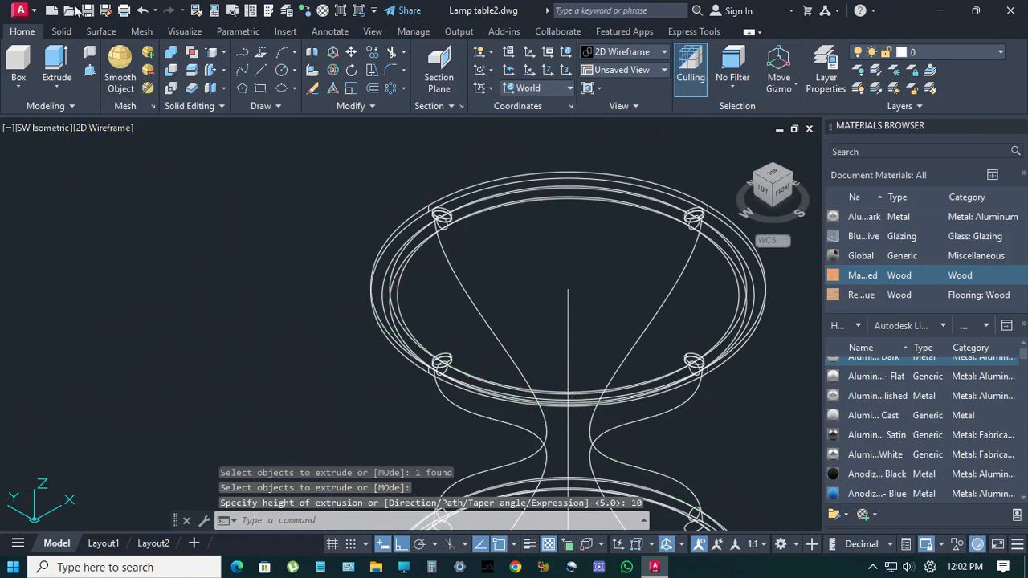
Fillet the upper outer edge of the tabletop disc with a 2 mm radius.
{"action": "left_click", "coordinate": [62, 31]}
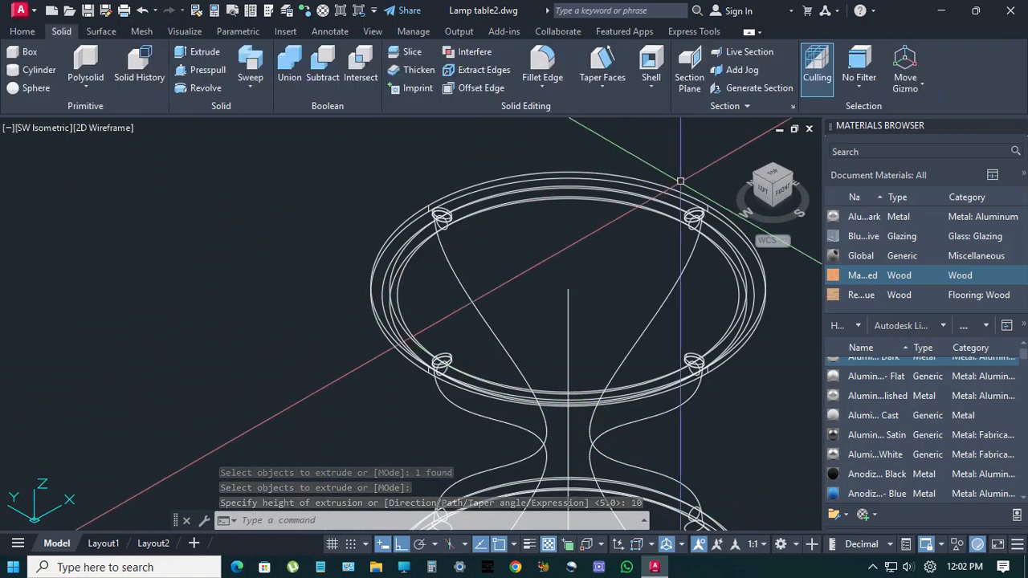
{"action": "left_click", "coordinate": [543, 68]}
{"action": "scroll", "coordinate": [426, 220], "scroll_direction": "up", "scroll_amount": 5}
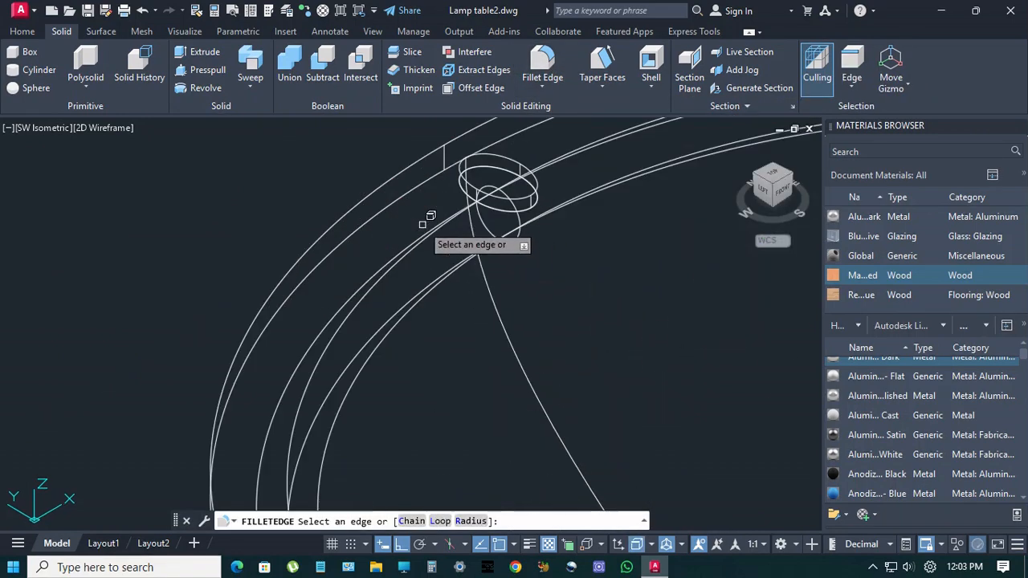
{"action": "left_click", "coordinate": [470, 521]}
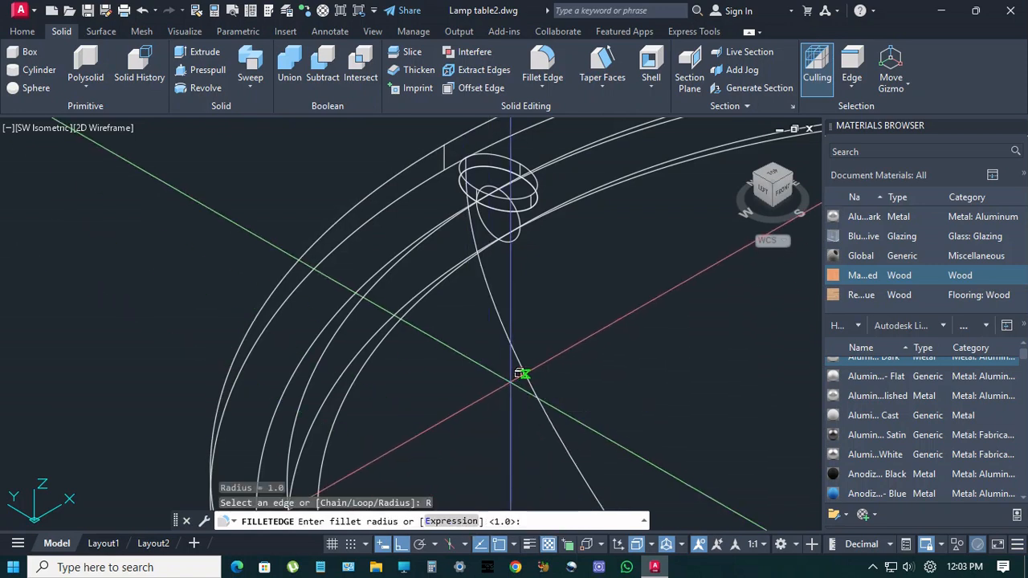
{"action": "key", "text": "Return"}
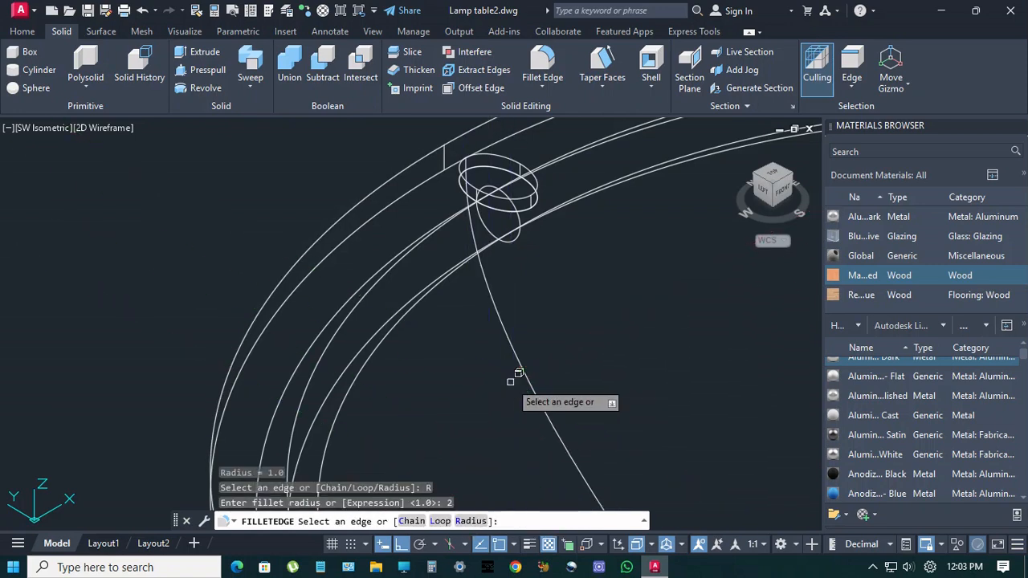
{"action": "left_click", "coordinate": [373, 193]}
{"action": "right_click", "coordinate": [410, 257]}
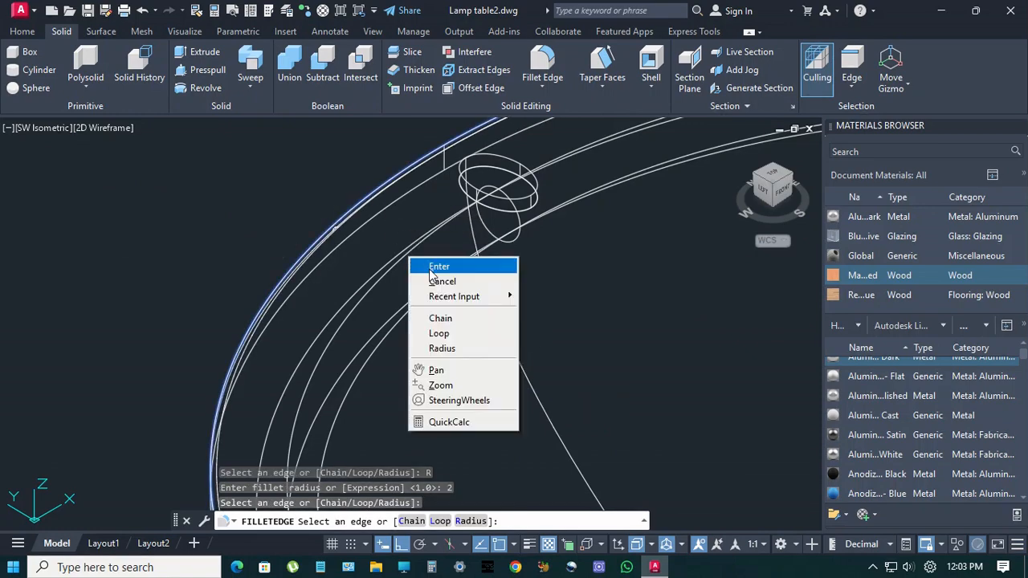
{"action": "left_click", "coordinate": [434, 267]}
{"action": "key", "text": "Return"}
{"action": "scroll", "coordinate": [436, 288], "scroll_direction": "down", "scroll_amount": 6}
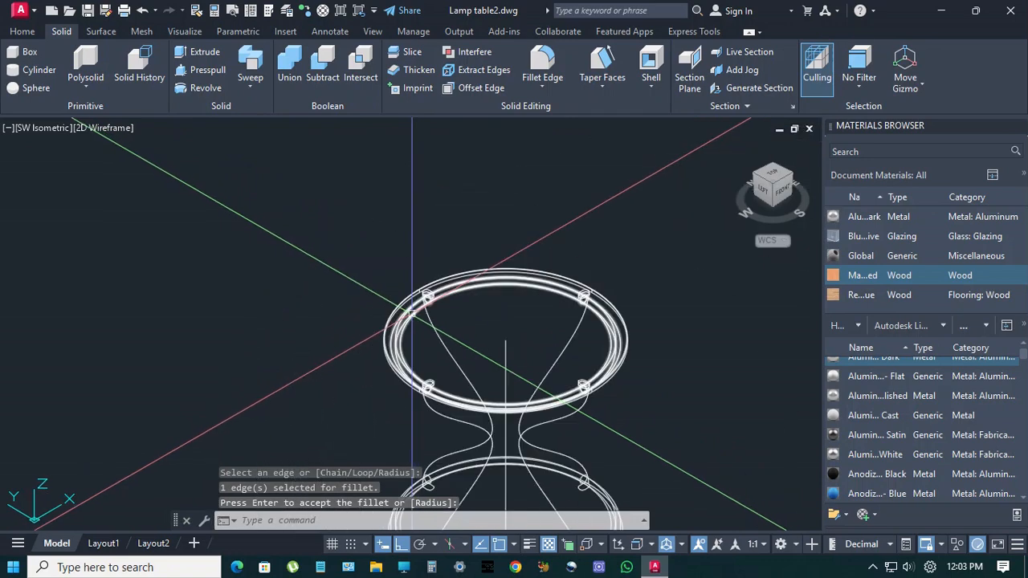
{"action": "middle_click_drag", "start_coordinate": [516, 340], "coordinate": [488, 257]}
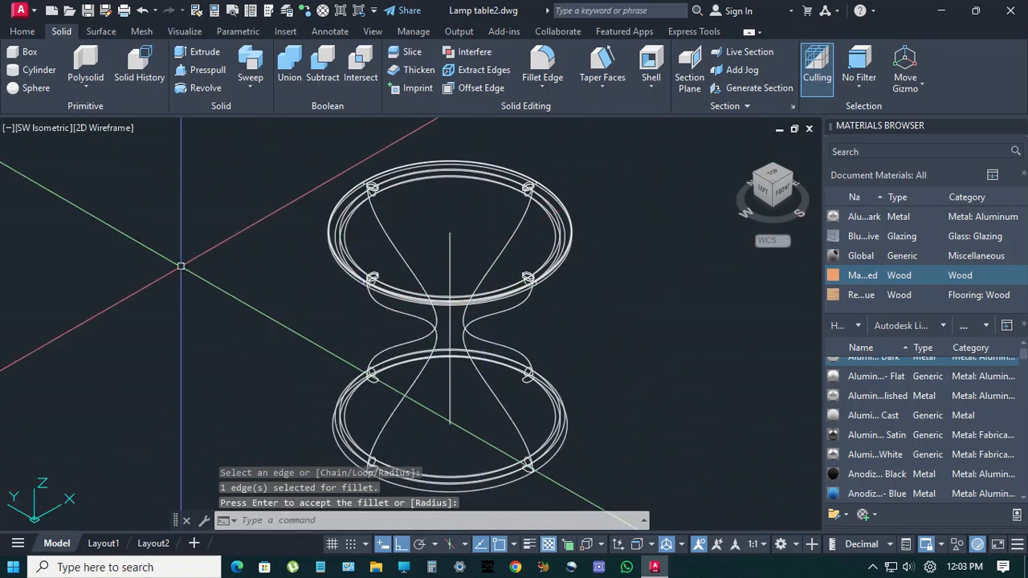
Show the model in the Top view and align the UCS to the current view.
{"action": "left_click", "coordinate": [34, 132]}
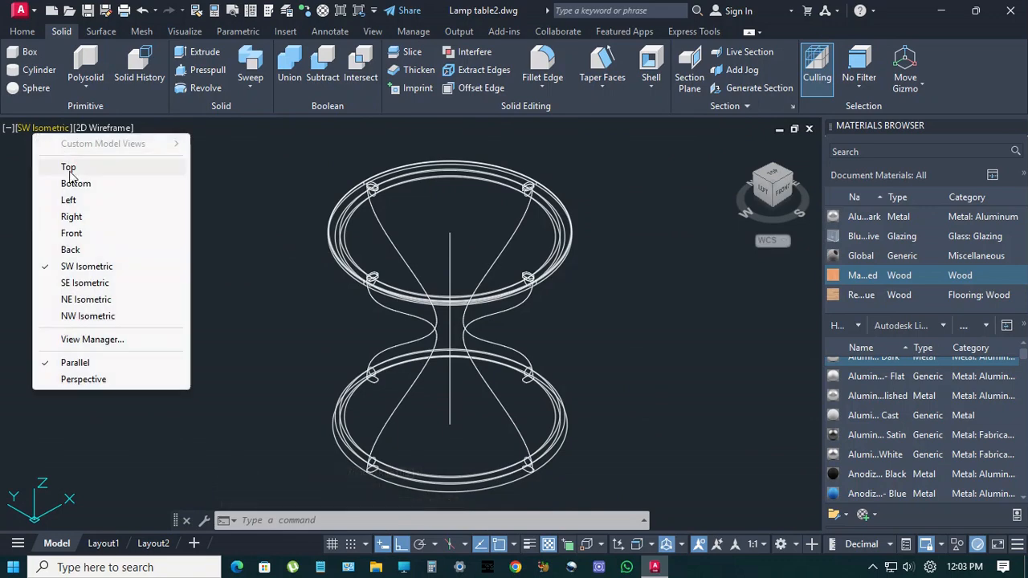
{"action": "left_click", "coordinate": [69, 167]}
{"action": "left_click", "coordinate": [23, 31]}
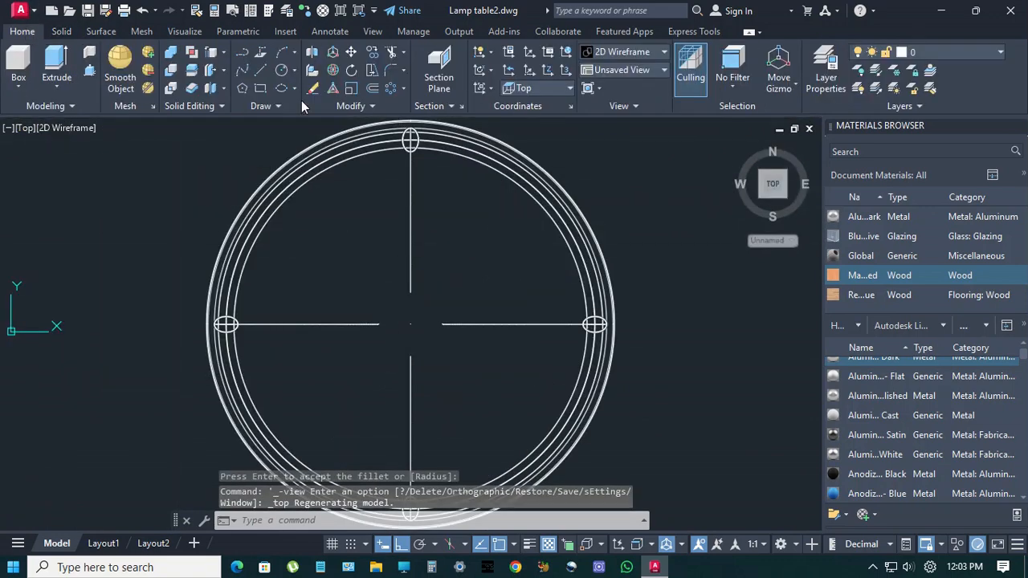
{"action": "left_click", "coordinate": [492, 91]}
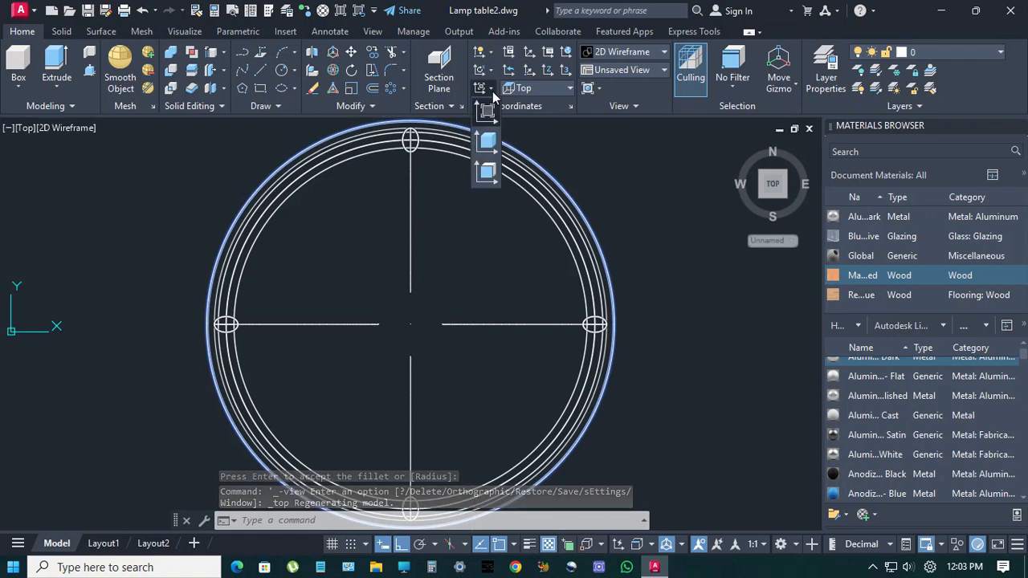
{"action": "left_click", "coordinate": [486, 172]}
{"action": "scroll", "coordinate": [442, 280], "scroll_direction": "down", "scroll_amount": 10}
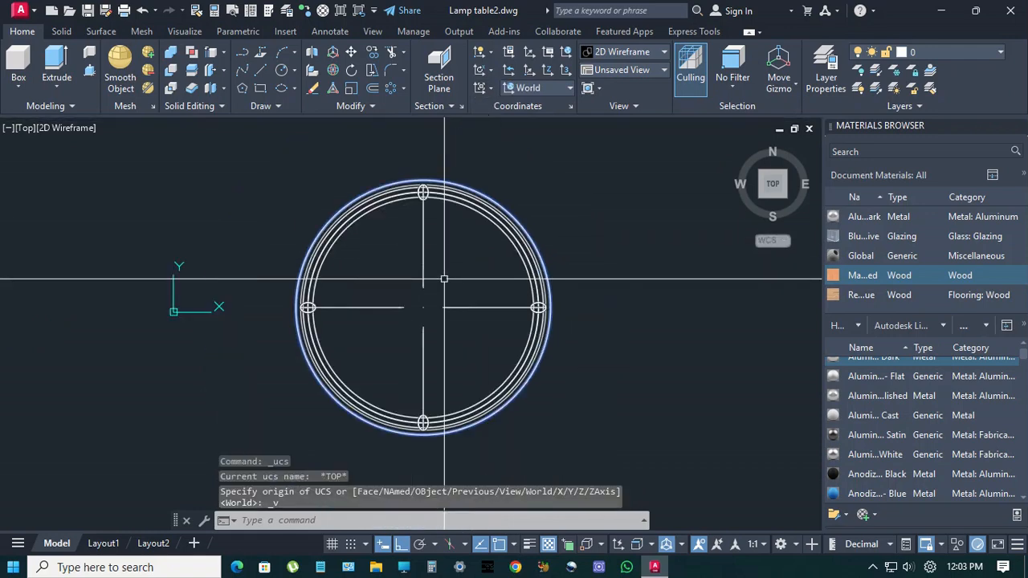
{"action": "type", "text": "PL"}
{"action": "key", "text": "Return"}
{"action": "key", "text": "Escape"}
Create a large rectangular planar surface with PLANESURF surrounding the table as a floor.
{"action": "type", "text": "pl"}
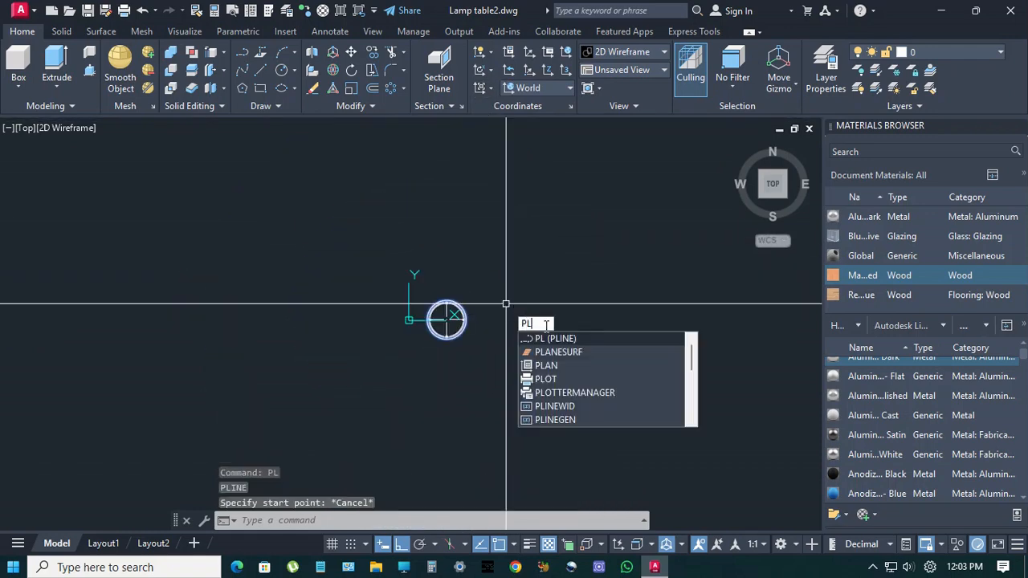
{"action": "key", "text": "Down"}
{"action": "key", "text": "Return"}
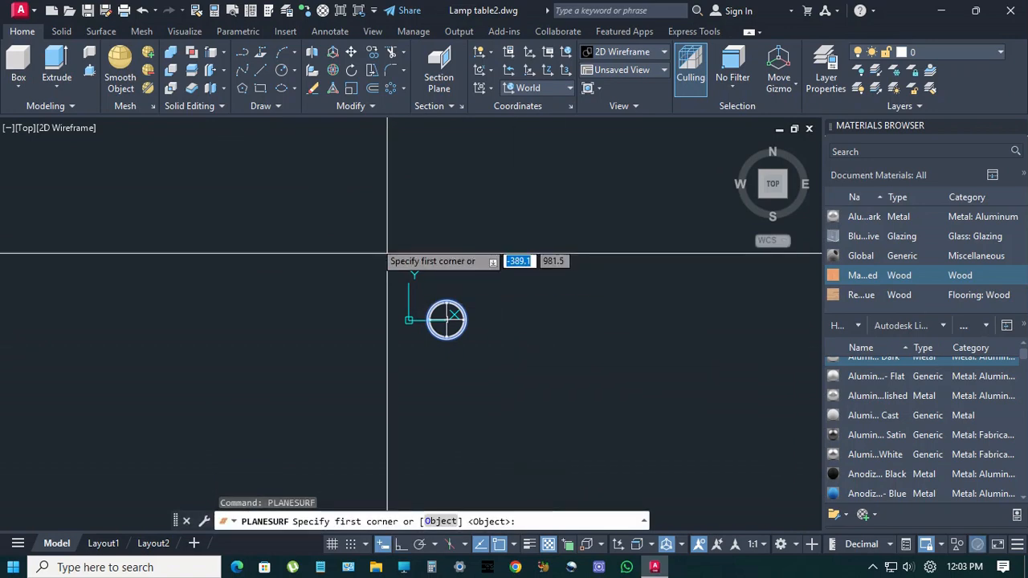
{"action": "left_click", "coordinate": [211, 126]}
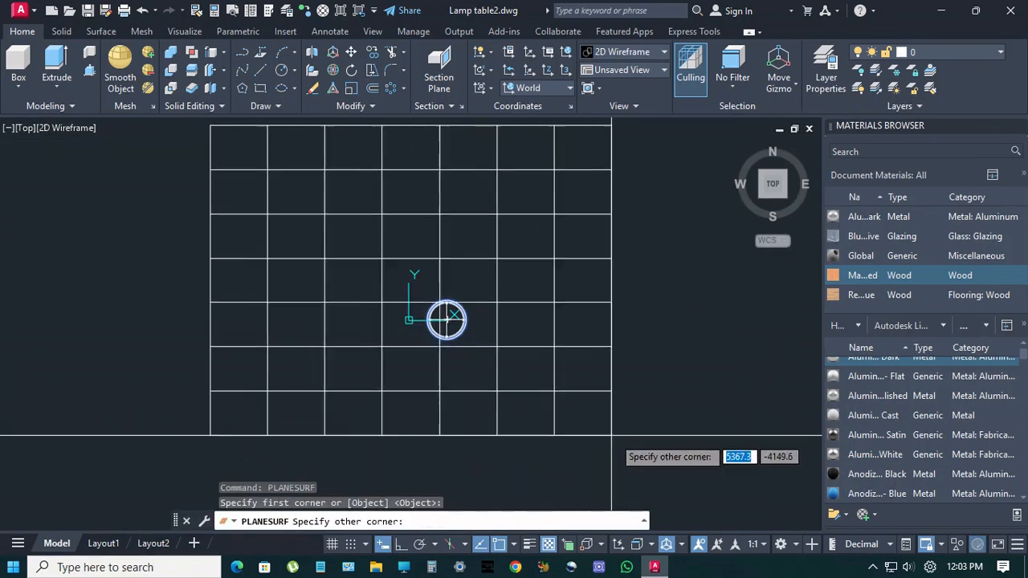
{"action": "left_click", "coordinate": [683, 507]}
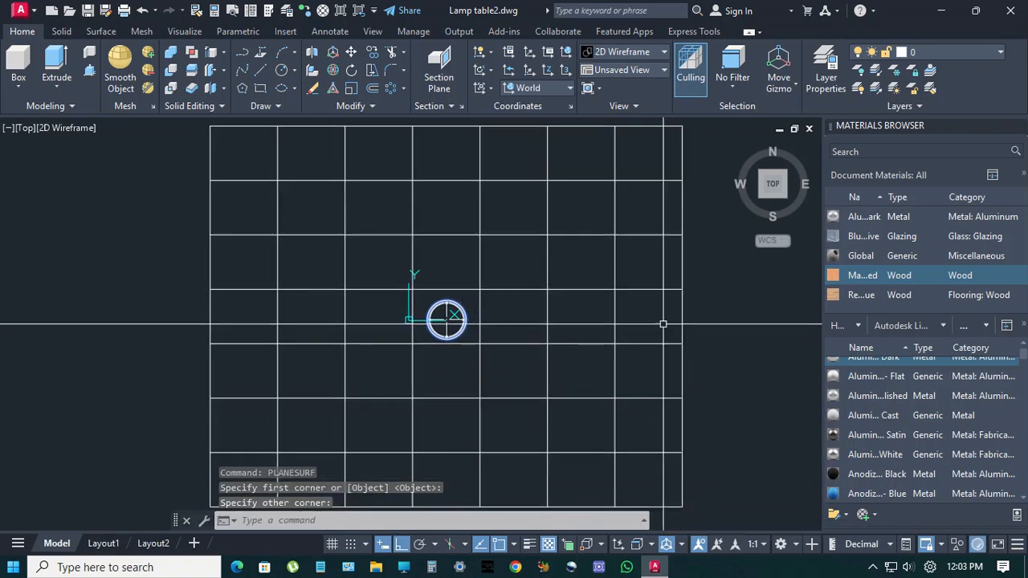
Return to the SW Isometric view and assign the blue glass glazing material to the tabletop disc.
{"action": "left_click", "coordinate": [25, 127]}
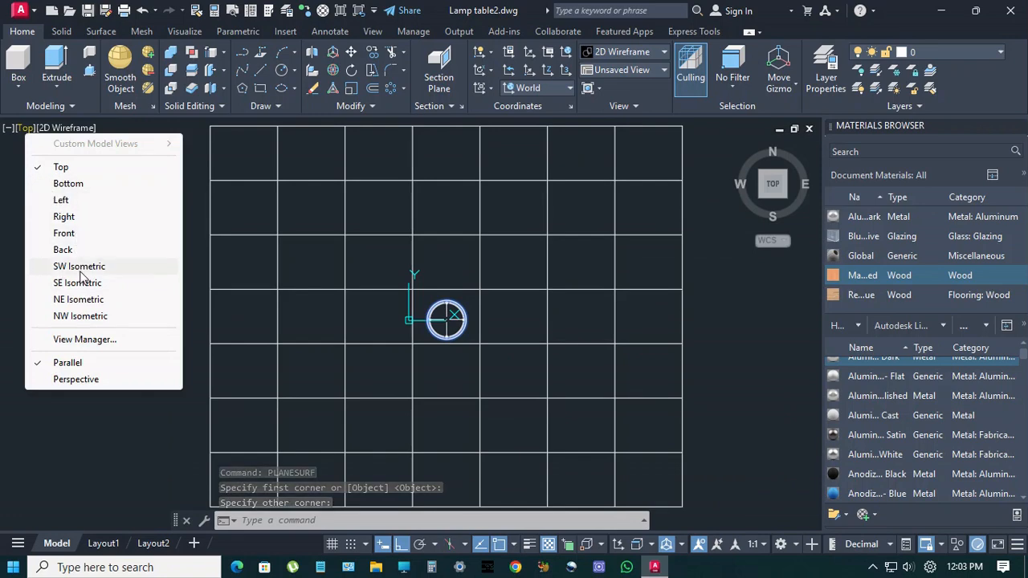
{"action": "left_click", "coordinate": [80, 269]}
{"action": "scroll", "coordinate": [406, 369], "scroll_direction": "up", "scroll_amount": 8}
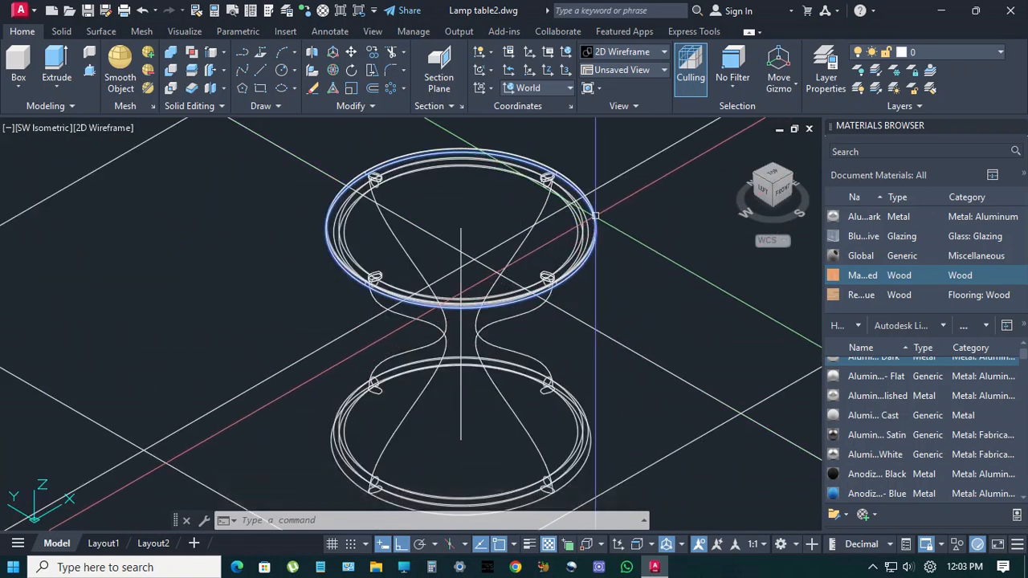
{"action": "right_click", "coordinate": [860, 242]}
{"action": "left_click", "coordinate": [892, 244]}
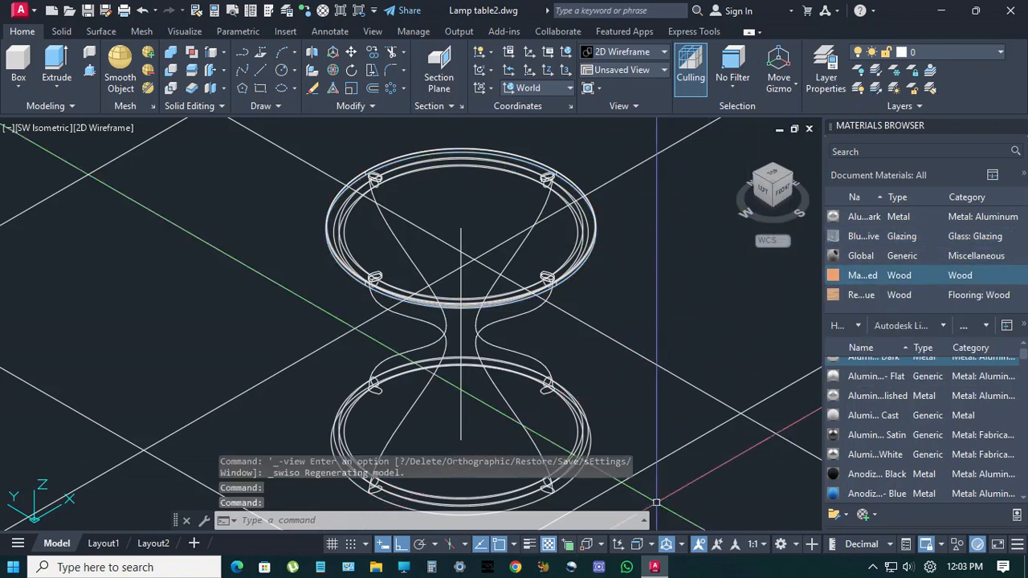
Assign the document's wood flooring material to the rectangular floor surface.
{"action": "left_click", "coordinate": [744, 386]}
{"action": "left_click", "coordinate": [727, 422]}
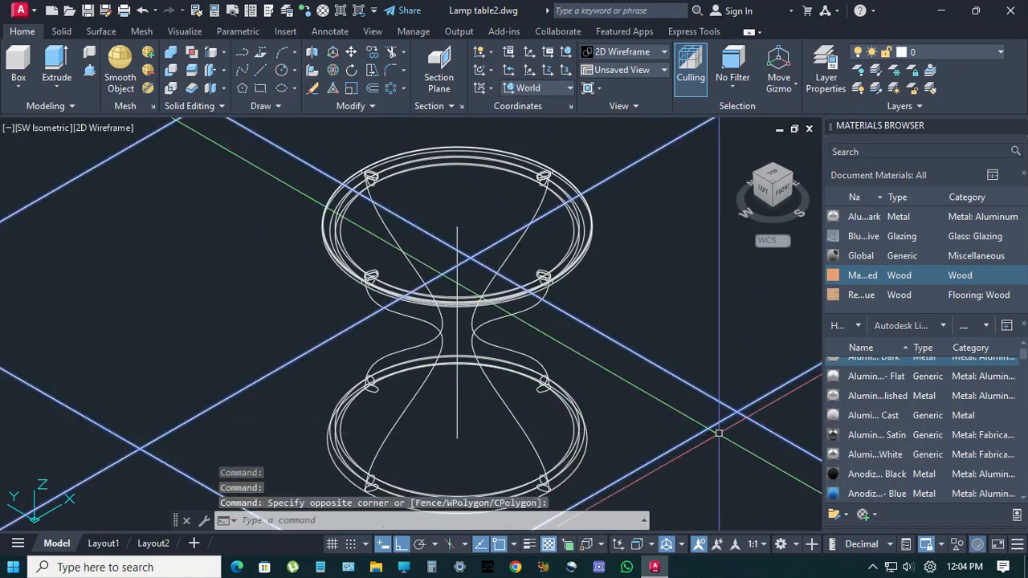
{"action": "scroll", "coordinate": [835, 383], "scroll_direction": "up", "scroll_amount": 1}
{"action": "right_click", "coordinate": [862, 295]}
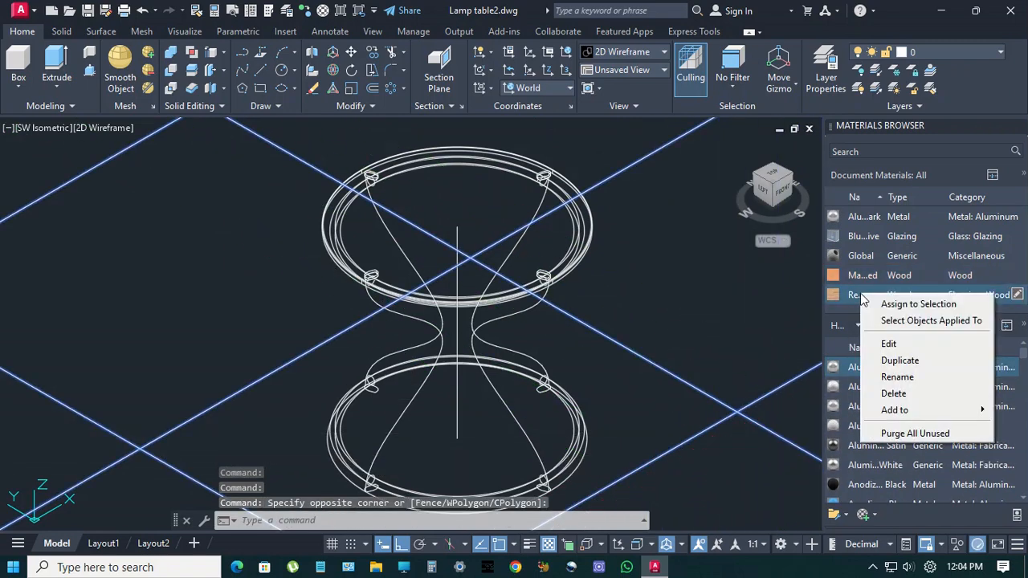
{"action": "left_click", "coordinate": [889, 301]}
Display the model in the Realistic visual style and inspect the table from another angle.
{"action": "middle_click_drag", "start_coordinate": [595, 332], "coordinate": [592, 327]}
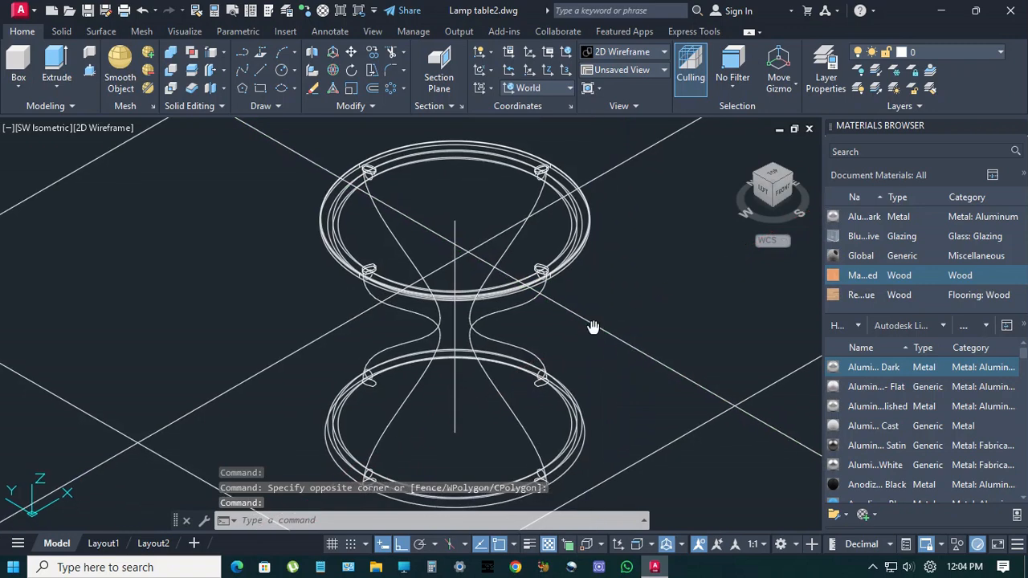
{"action": "left_click", "coordinate": [100, 128]}
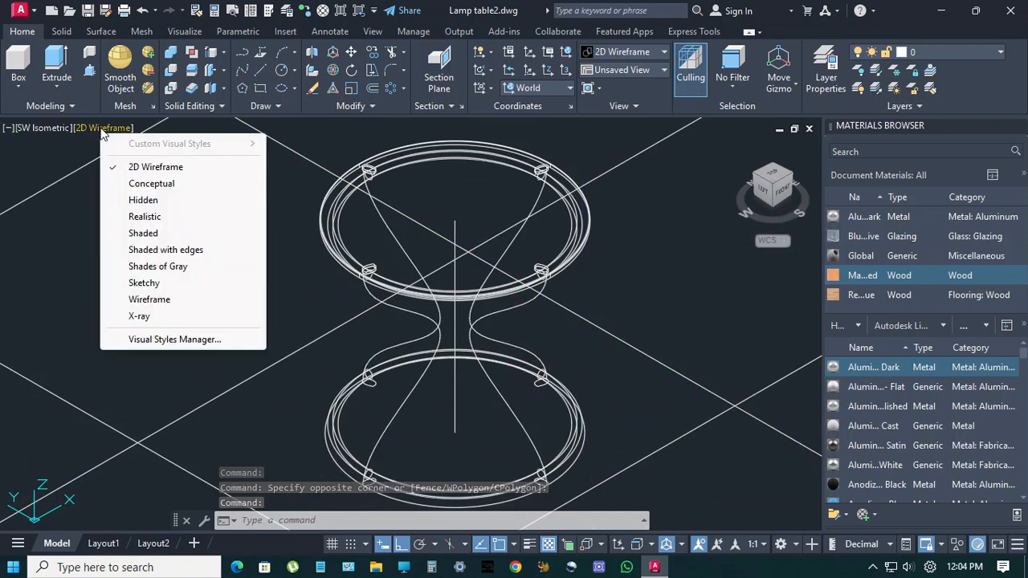
{"action": "left_click", "coordinate": [146, 217]}
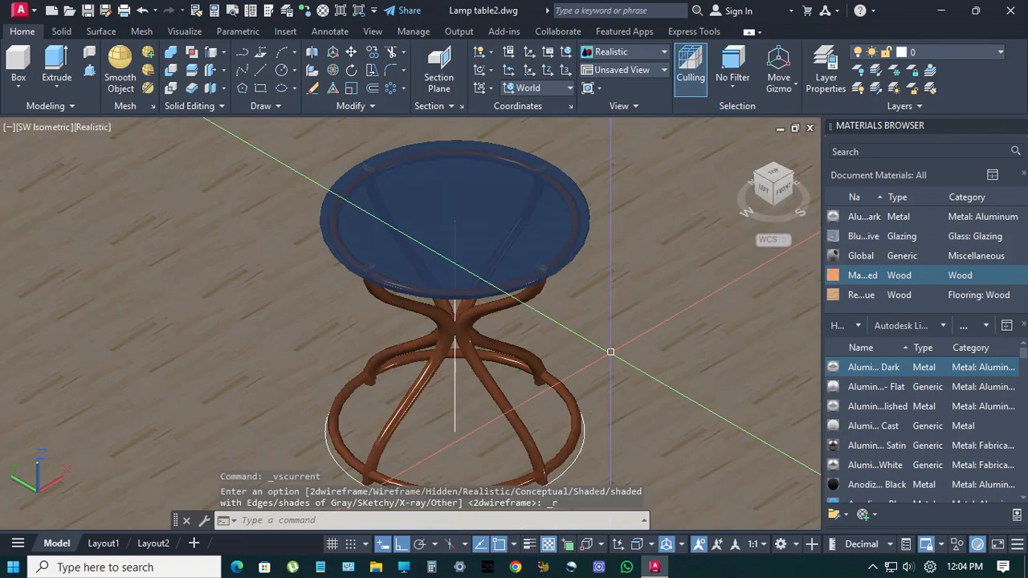
{"action": "middle_click_drag", "start_coordinate": [609, 314], "coordinate": [504, 312], "text": "shift"}
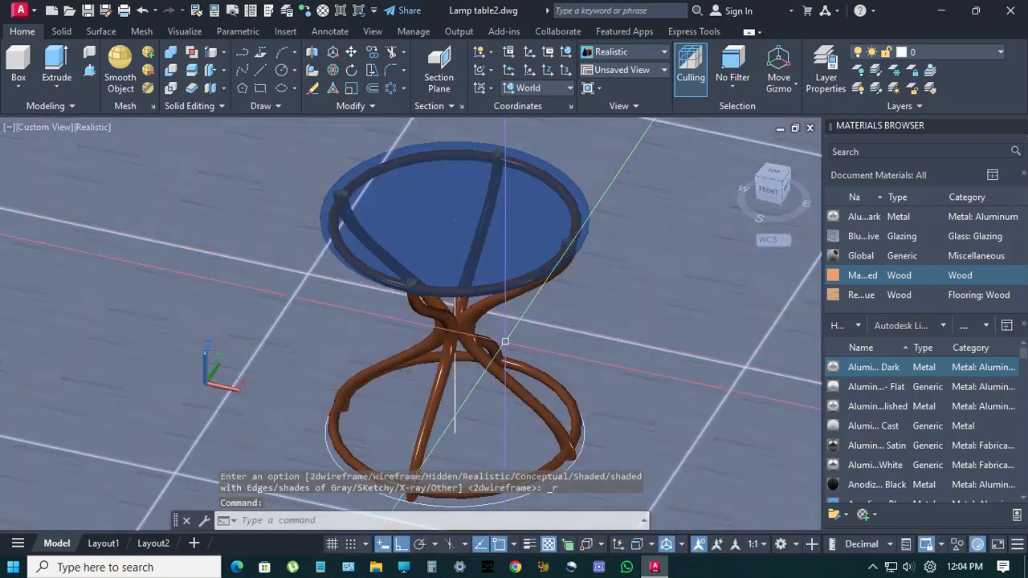
Delete the vertical axis line at the table's center and the leftover circle around the lower ring.
{"action": "left_click", "coordinate": [457, 409]}
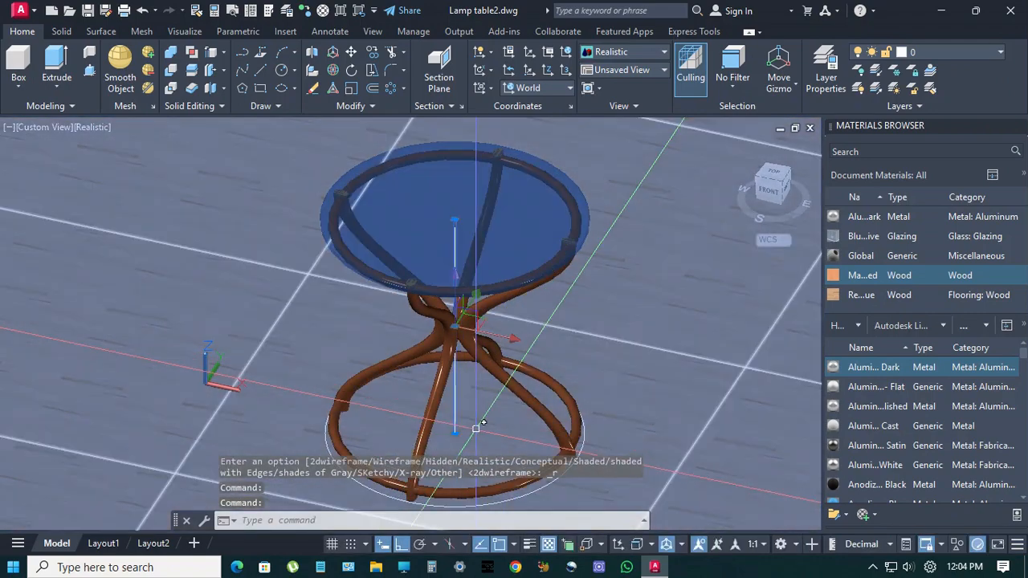
{"action": "key", "text": "Delete"}
{"action": "left_click", "coordinate": [489, 502]}
{"action": "key", "text": "Delete"}
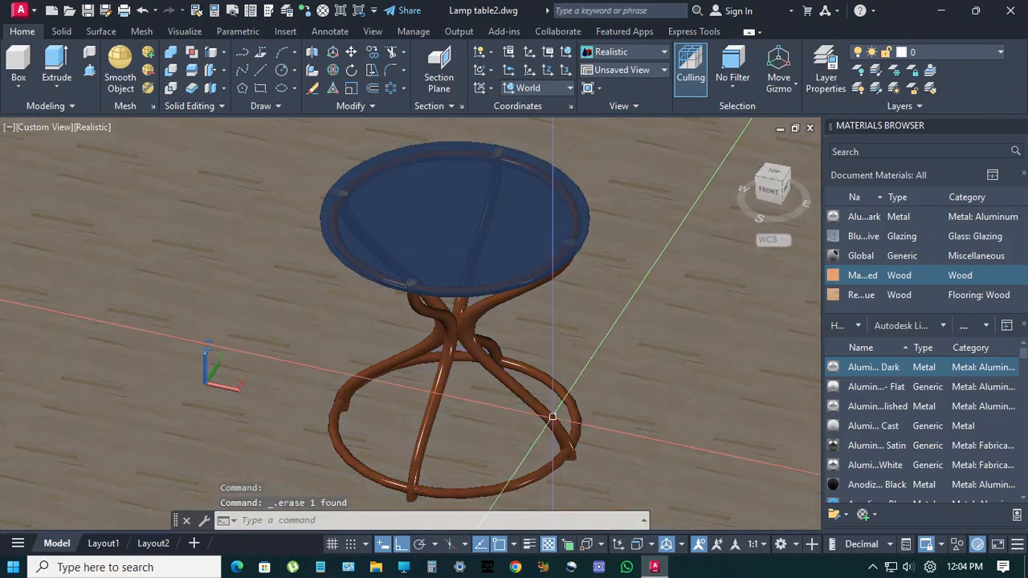
Switch the visual style back to 2D Wireframe and close the materials browser.
{"action": "middle_click_drag", "start_coordinate": [557, 392], "coordinate": [551, 396]}
{"action": "left_click", "coordinate": [97, 129]}
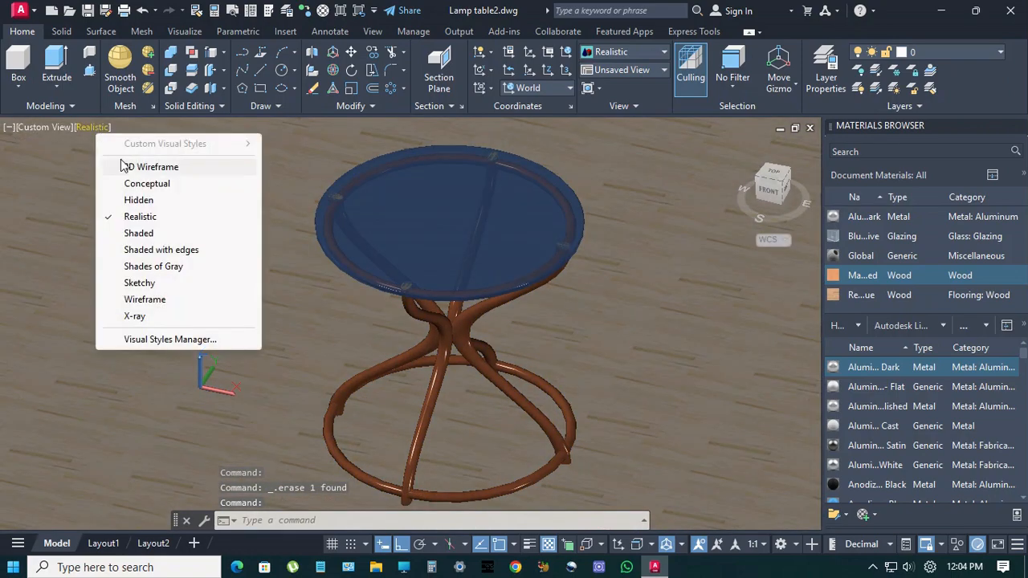
{"action": "left_click", "coordinate": [127, 166]}
{"action": "middle_click_drag", "start_coordinate": [498, 308], "coordinate": [494, 305]}
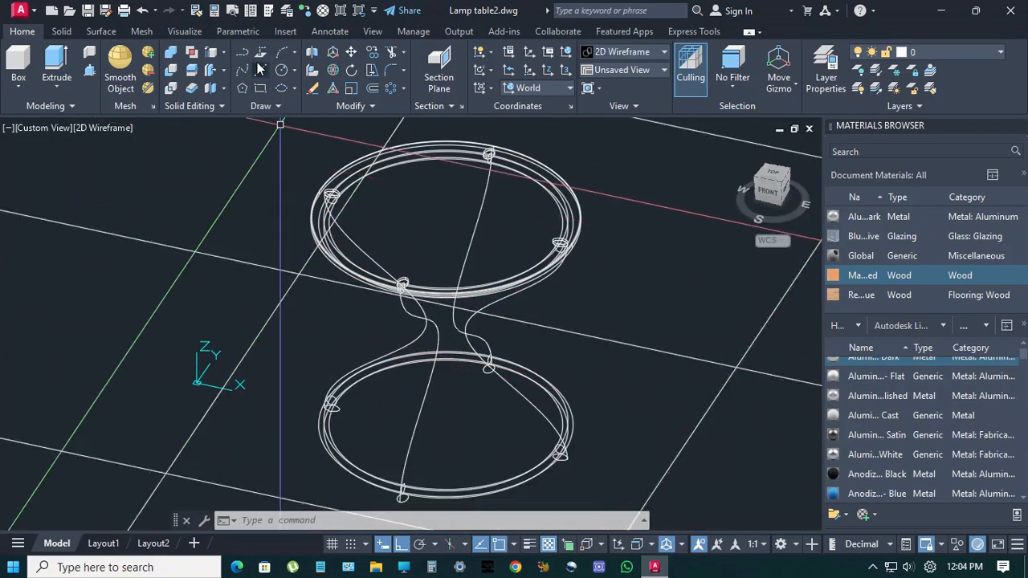
{"action": "left_click", "coordinate": [325, 11]}
{"action": "middle_click_drag", "start_coordinate": [537, 276], "coordinate": [498, 282]}
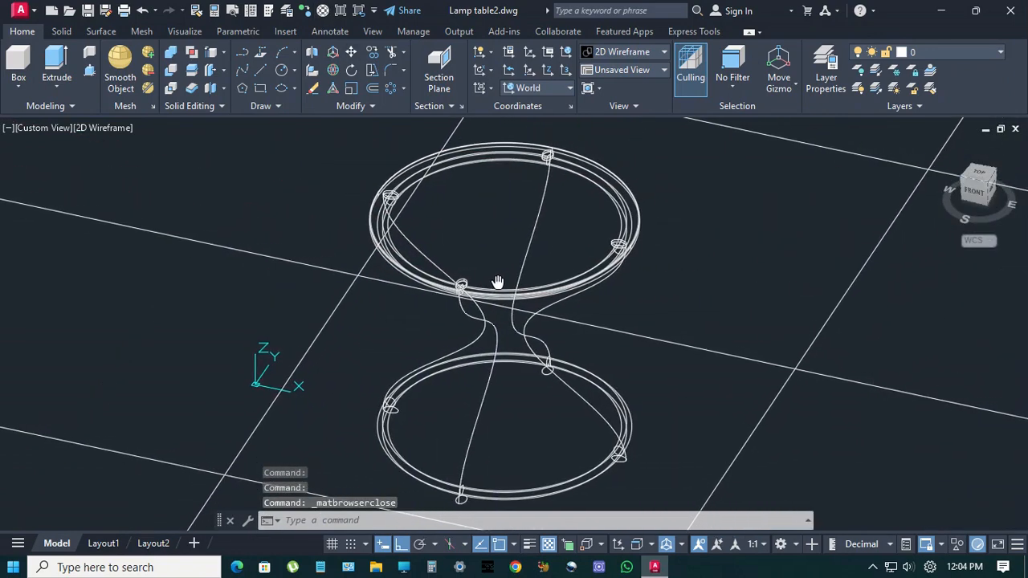
Set the view to SW Isometric and change the projection to perspective.
{"action": "left_click", "coordinate": [42, 128]}
{"action": "left_click", "coordinate": [77, 265]}
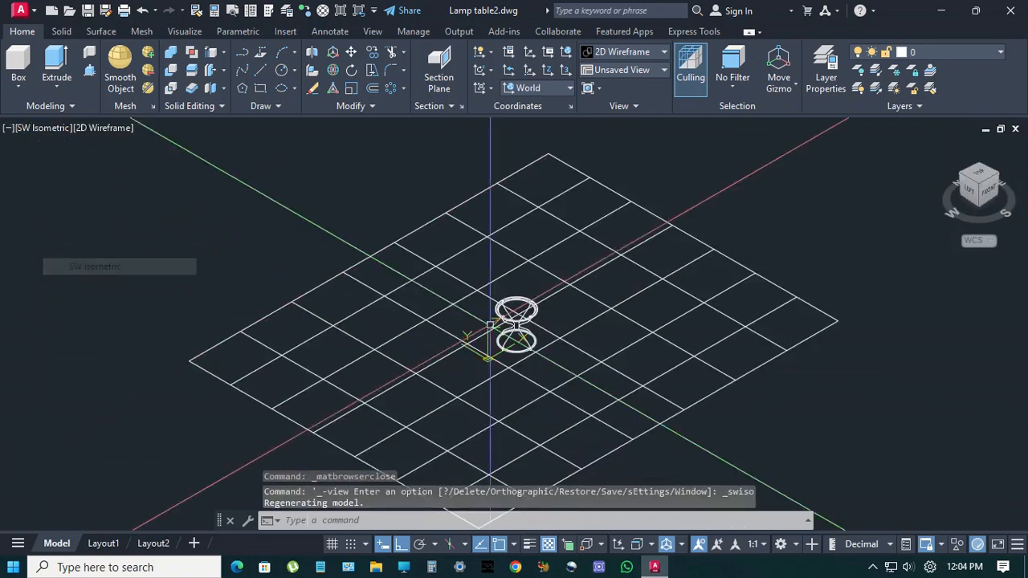
{"action": "scroll", "coordinate": [534, 316], "scroll_direction": "up", "scroll_amount": 5}
{"action": "middle_click_drag", "start_coordinate": [521, 317], "coordinate": [525, 304]}
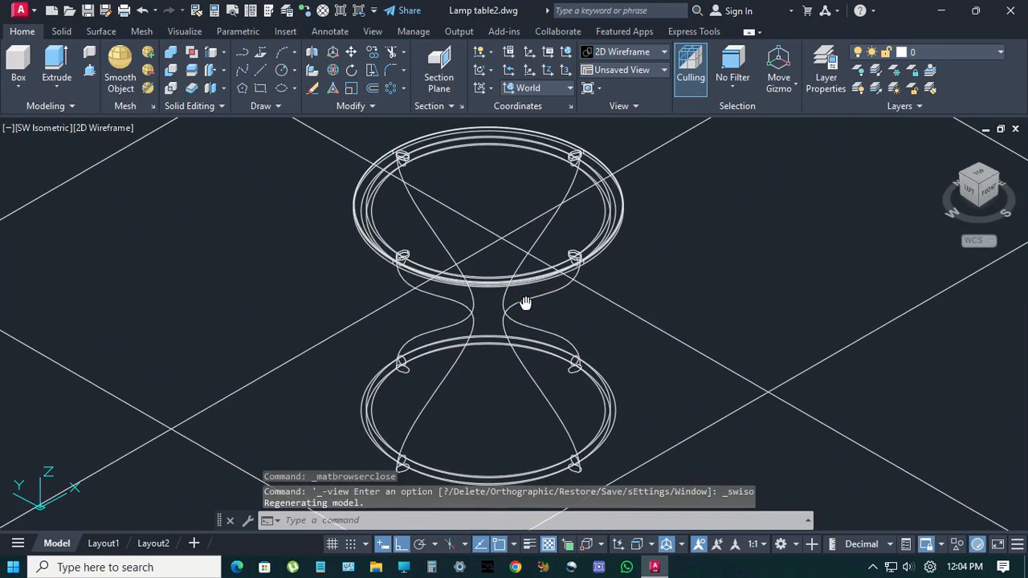
{"action": "right_click", "coordinate": [980, 202]}
{"action": "left_click", "coordinate": [906, 256]}
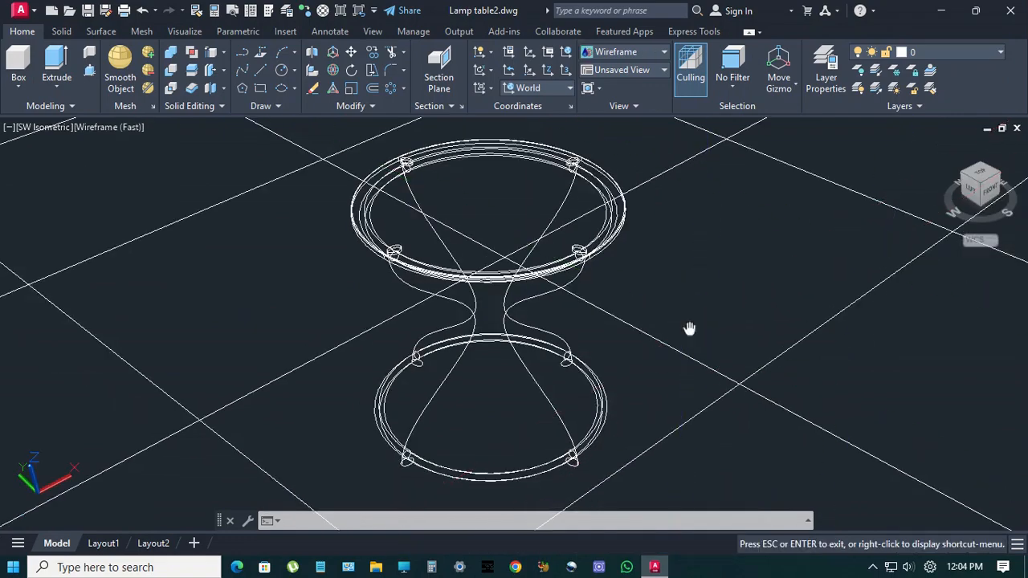
{"action": "middle_click_drag", "start_coordinate": [690, 328], "coordinate": [691, 341]}
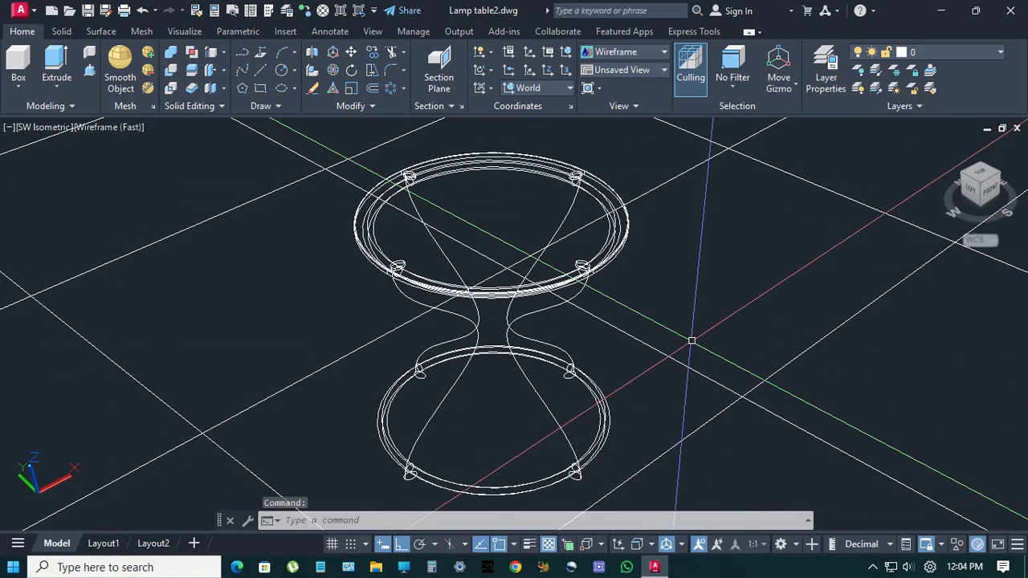
Zoom the perspective view to a window around the lamp table.
{"action": "key", "text": "Return"}
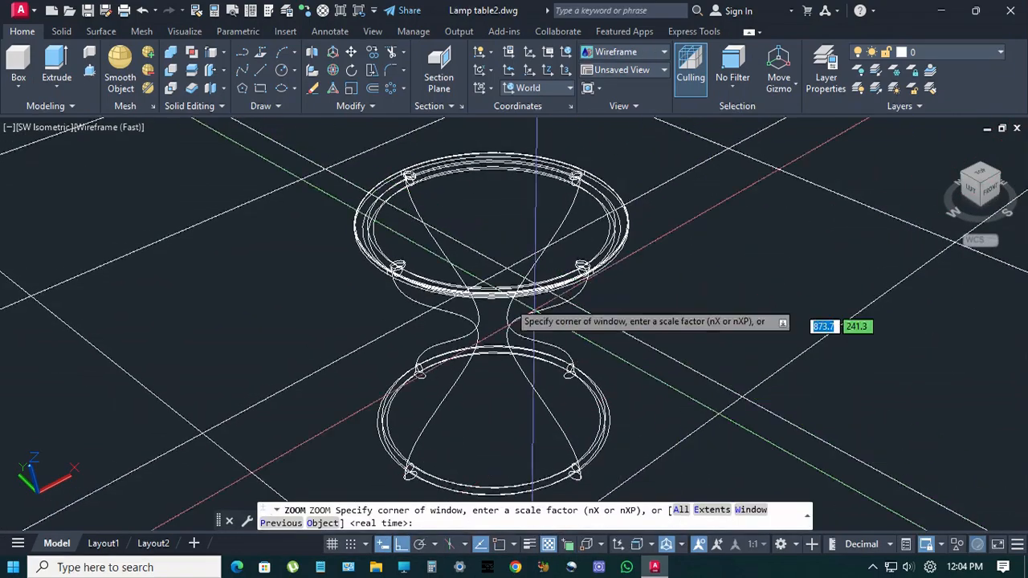
{"action": "left_click", "coordinate": [317, 149]}
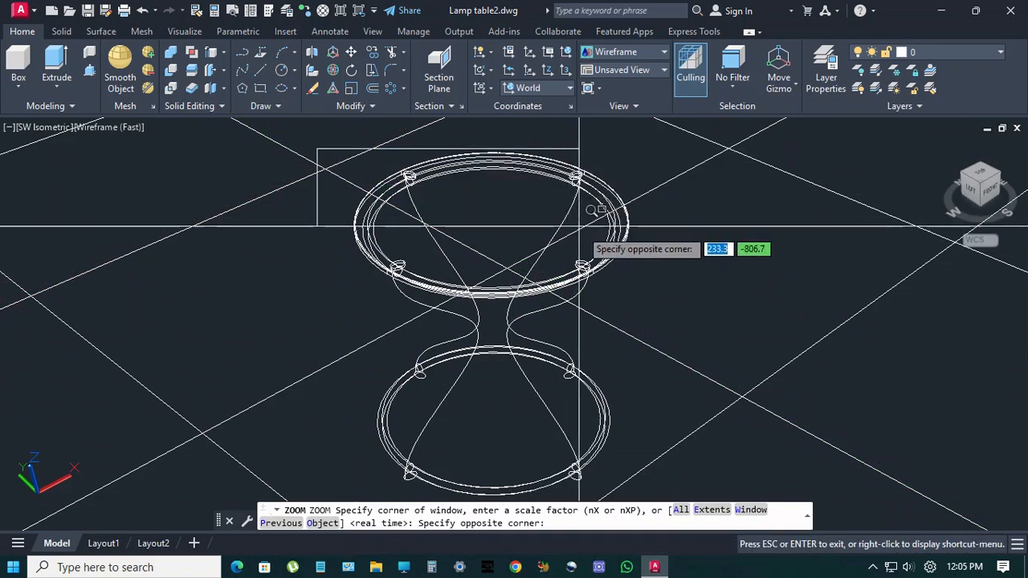
{"action": "left_click", "coordinate": [663, 491]}
{"action": "key", "text": "Escape"}
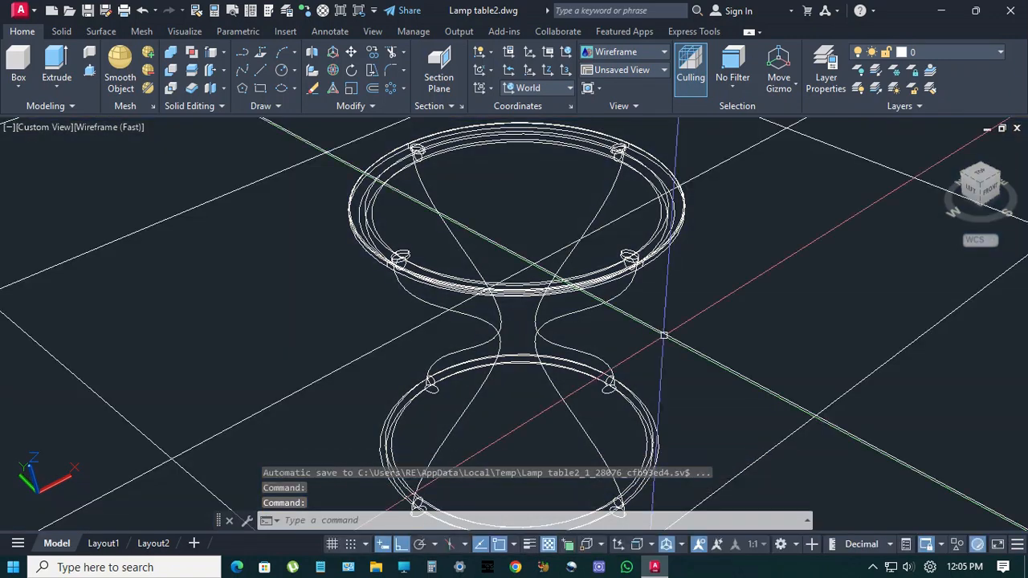
Turn on the render environment and choose to use a custom background instead of the IBL image.
{"action": "left_click", "coordinate": [185, 33]}
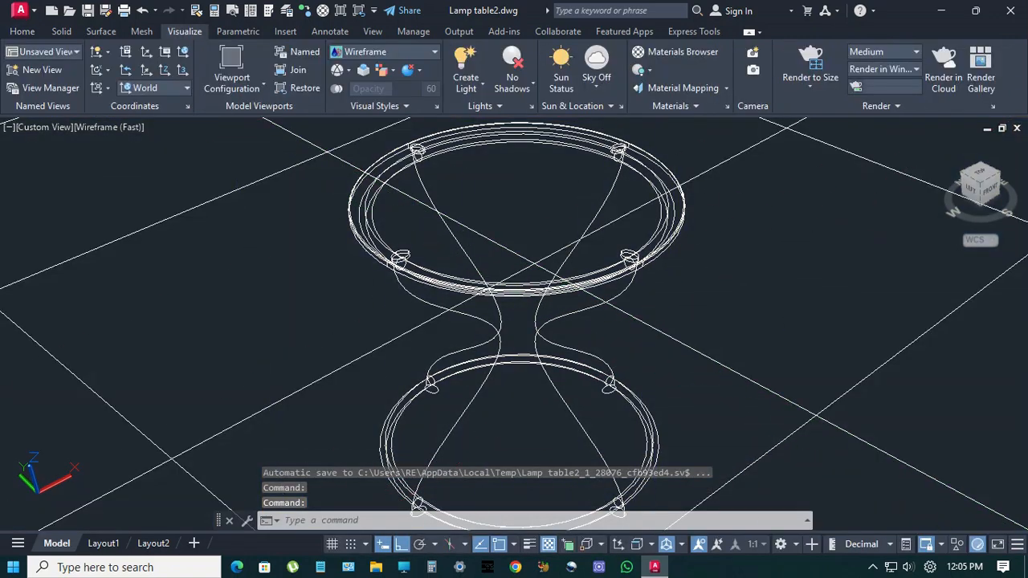
{"action": "left_click", "coordinate": [885, 107]}
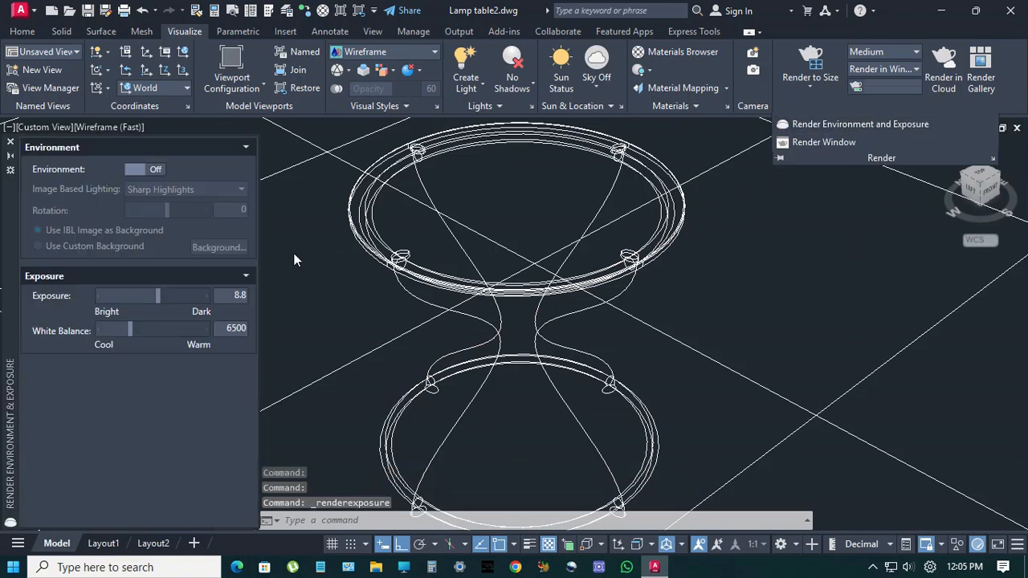
{"action": "left_click", "coordinate": [138, 171]}
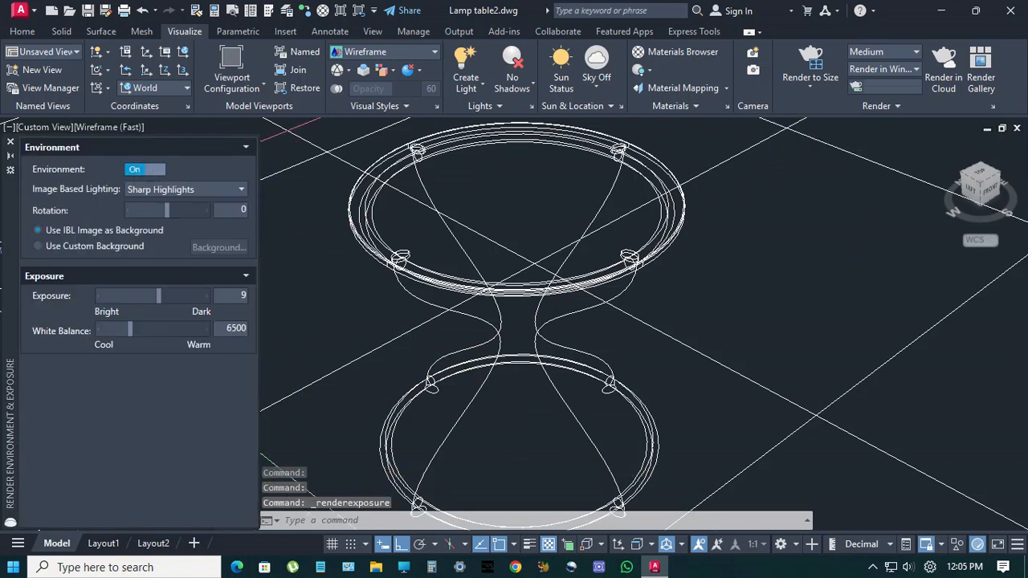
{"action": "left_click", "coordinate": [38, 247]}
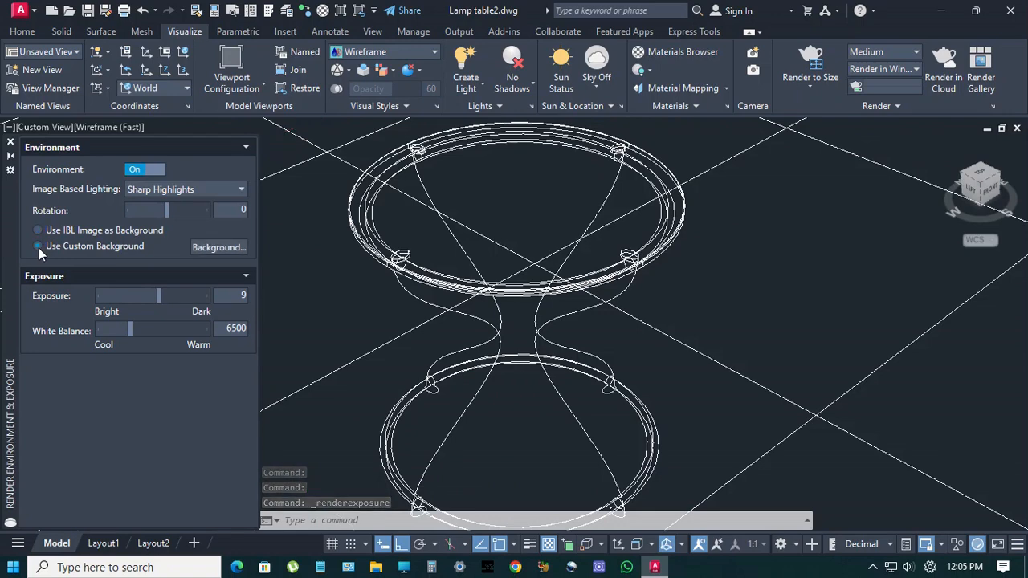
Set the custom background to the Solid type in white and close the render environment settings.
{"action": "left_click", "coordinate": [223, 247]}
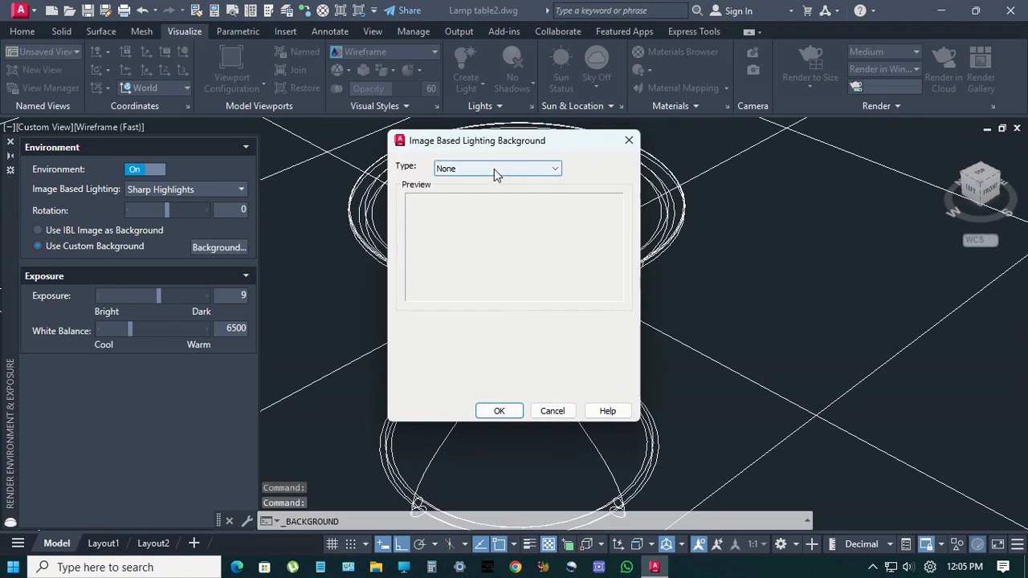
{"action": "left_click", "coordinate": [494, 169]}
{"action": "left_click", "coordinate": [487, 190]}
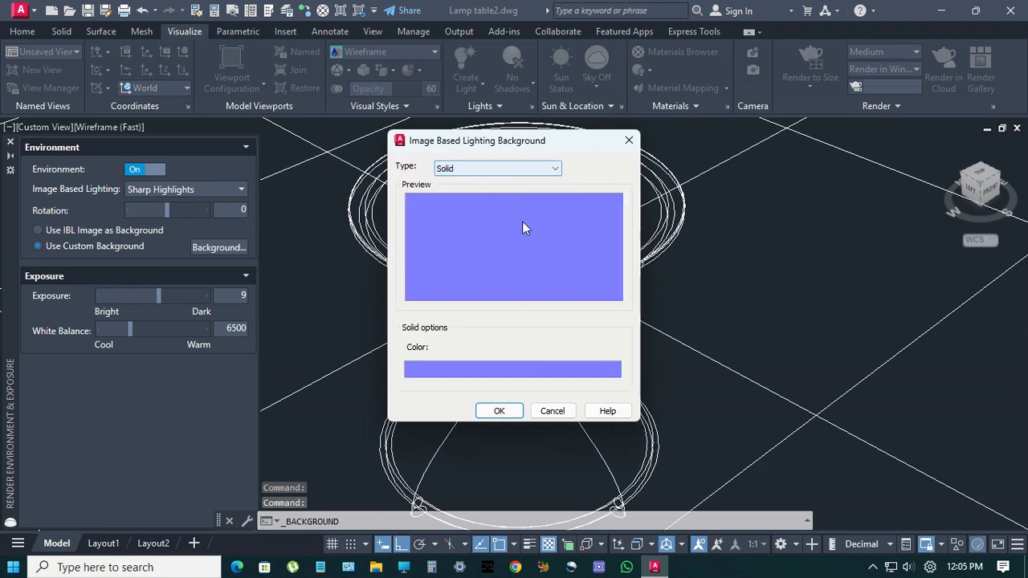
{"action": "left_click", "coordinate": [528, 371]}
{"action": "left_click_drag", "start_coordinate": [543, 265], "coordinate": [544, 245]}
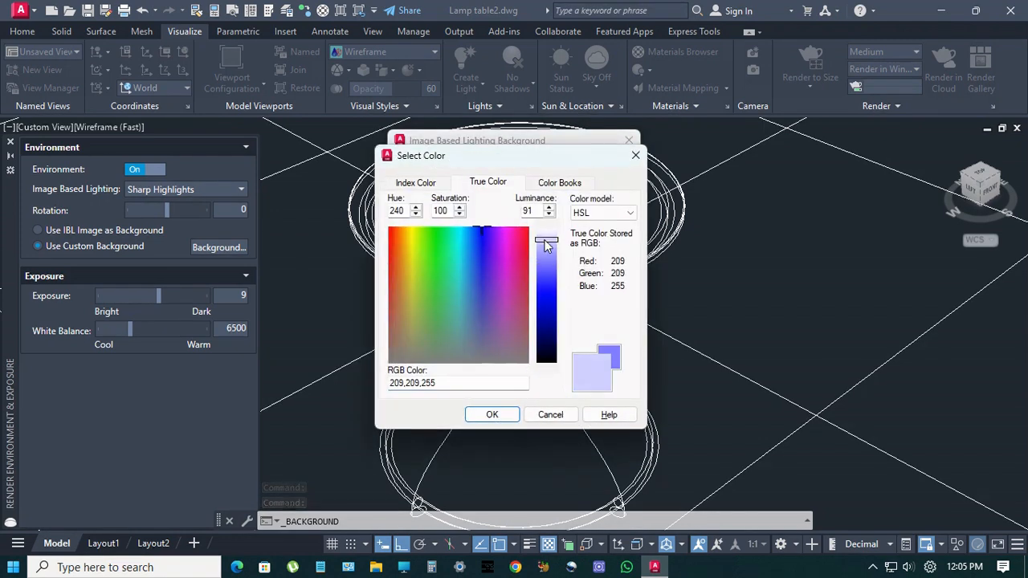
{"action": "left_click", "coordinate": [492, 414]}
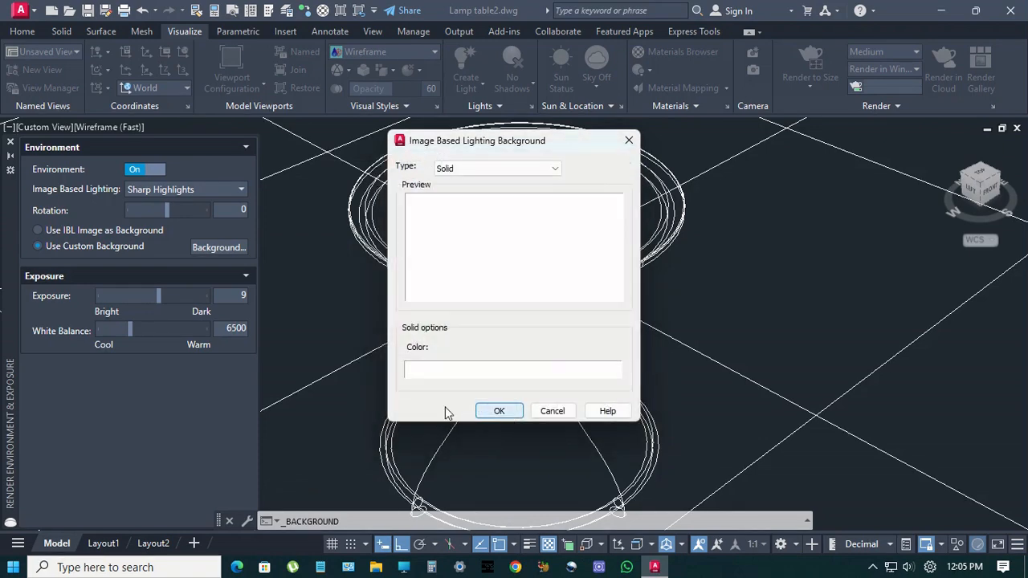
{"action": "left_click", "coordinate": [498, 411]}
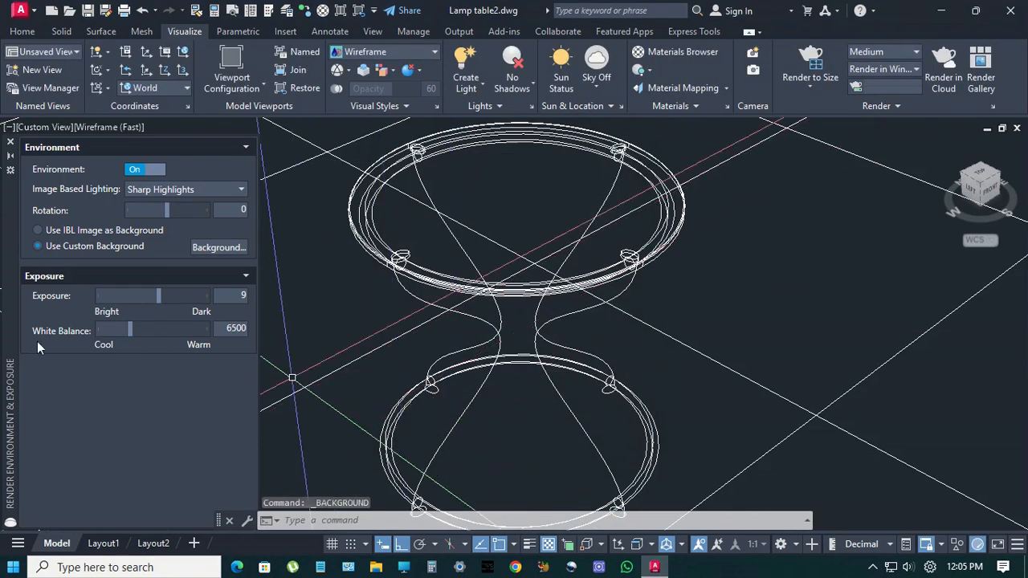
{"action": "left_click", "coordinate": [11, 143]}
Set the render size to 1920 x 1080 px Full HDTV, try a render and abort it.
{"action": "left_click", "coordinate": [814, 88]}
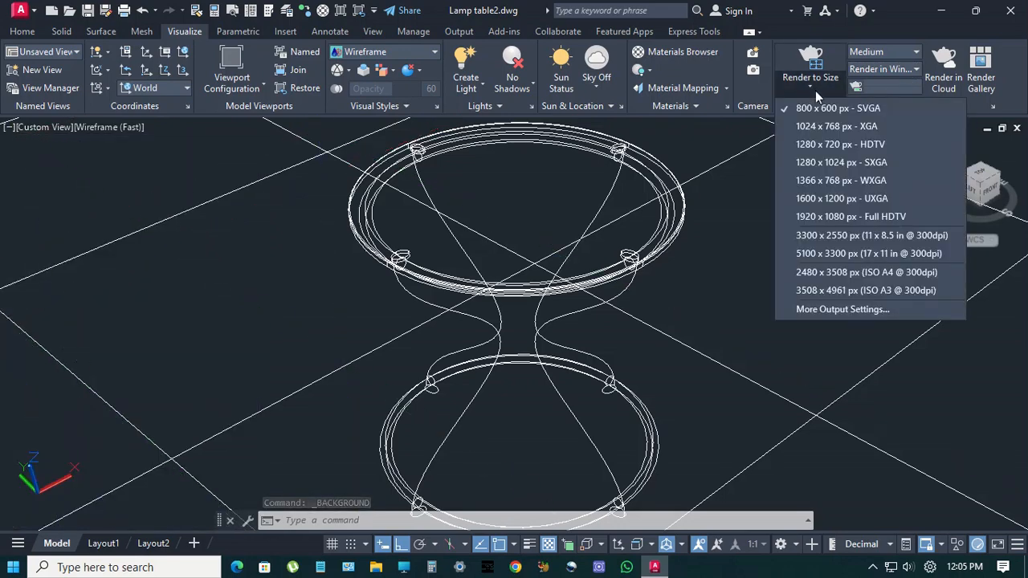
{"action": "left_click", "coordinate": [864, 217]}
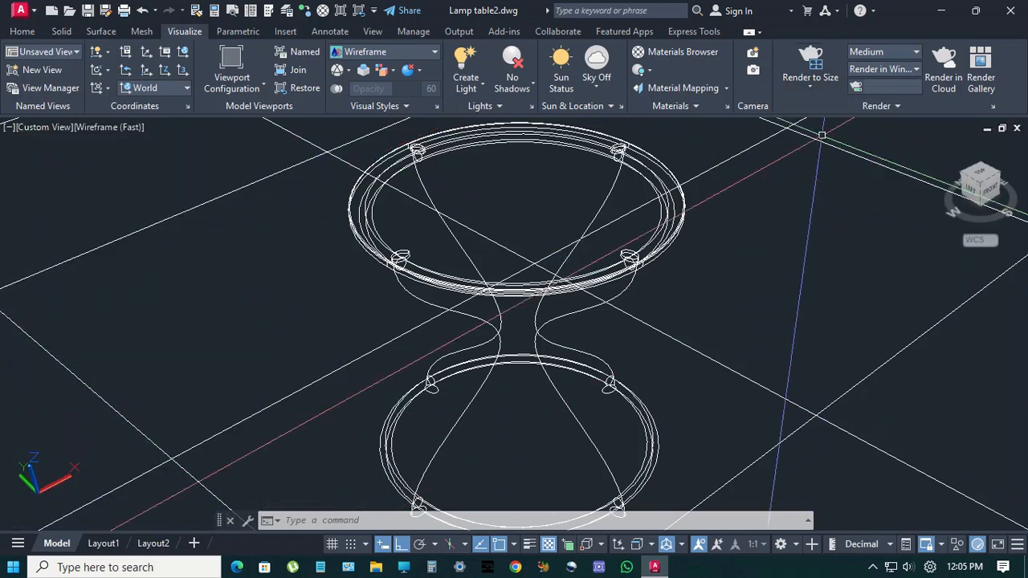
{"action": "left_click", "coordinate": [811, 59]}
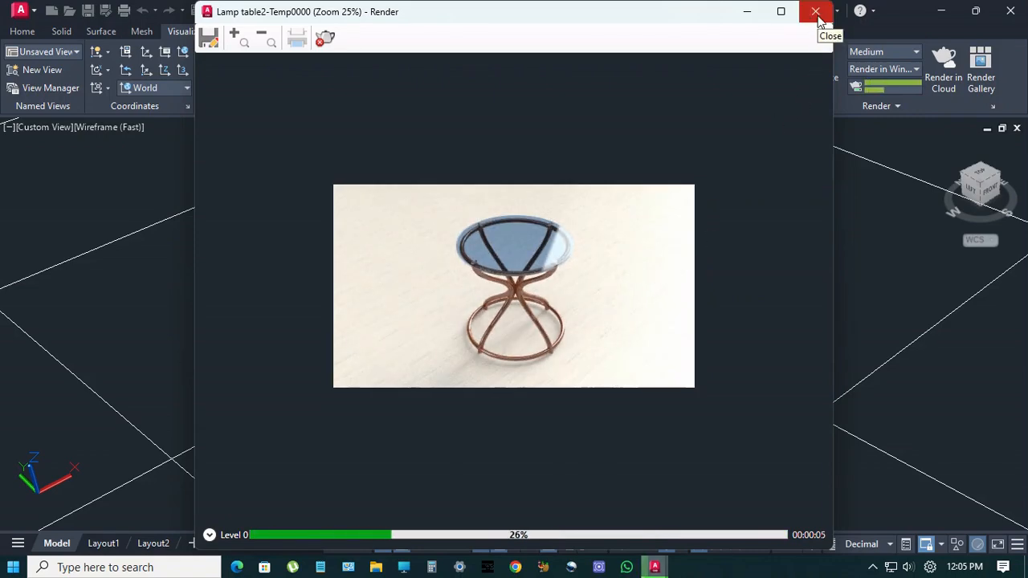
{"action": "left_click", "coordinate": [817, 13]}
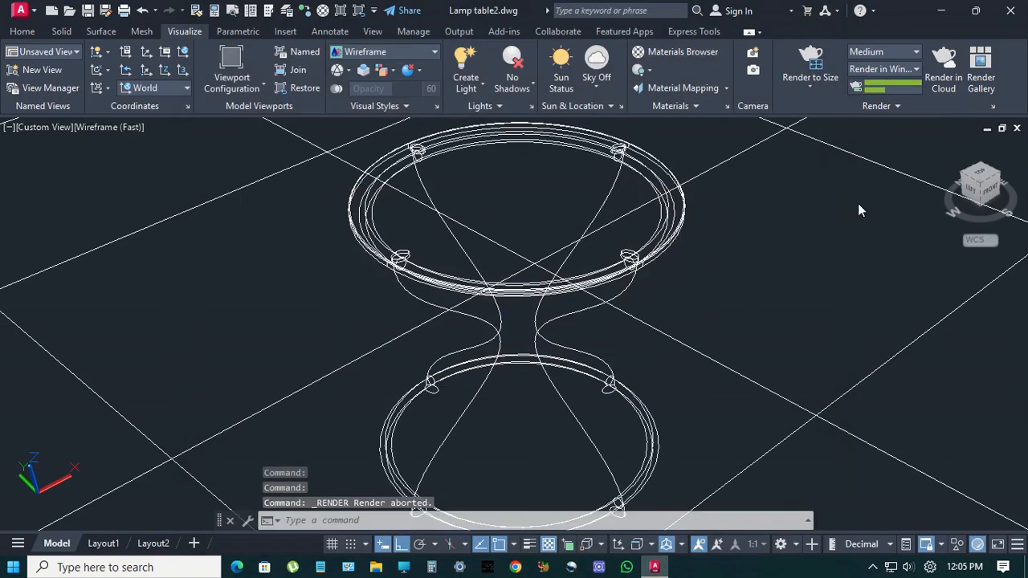
Switch the visual style to Realistic and set the image-based lighting rotation to 30.
{"action": "left_click", "coordinate": [113, 130]}
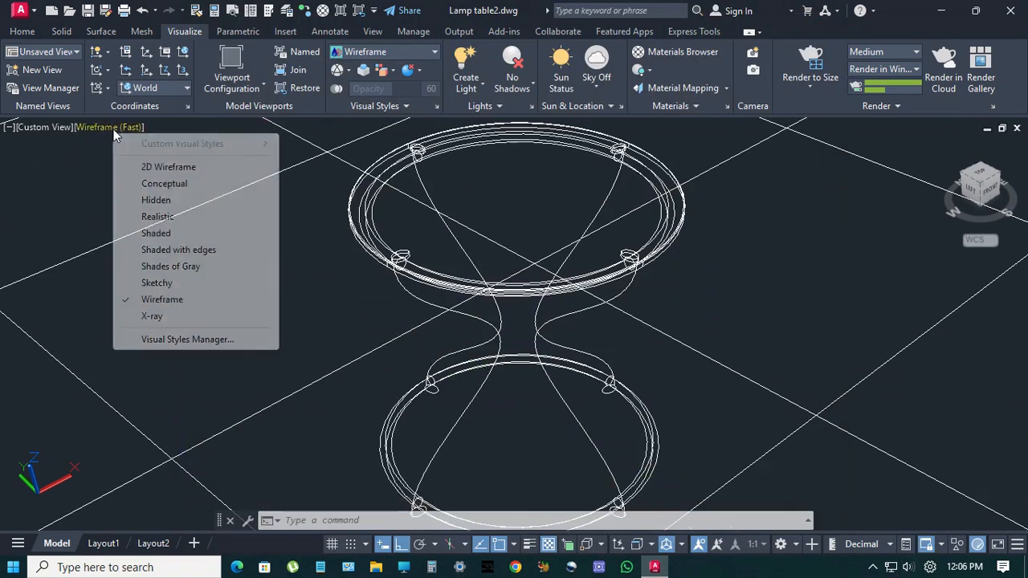
{"action": "left_click", "coordinate": [161, 214]}
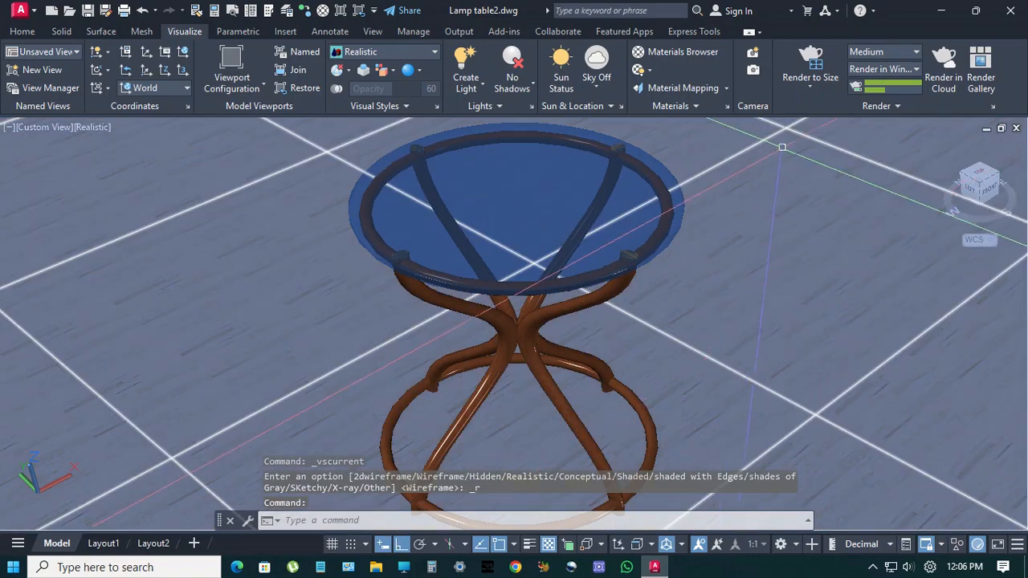
{"action": "left_click", "coordinate": [855, 108]}
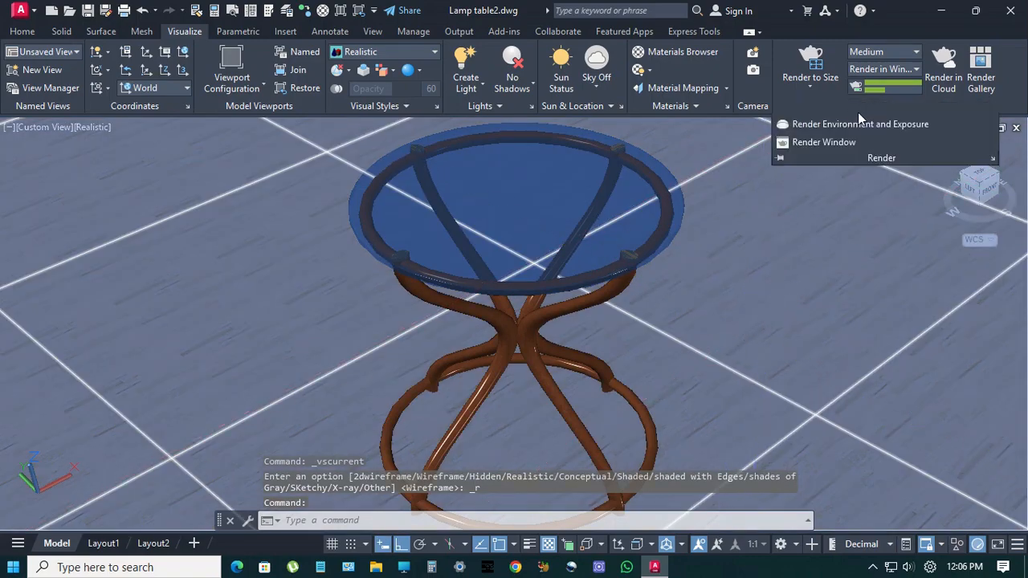
{"action": "left_click", "coordinate": [848, 125]}
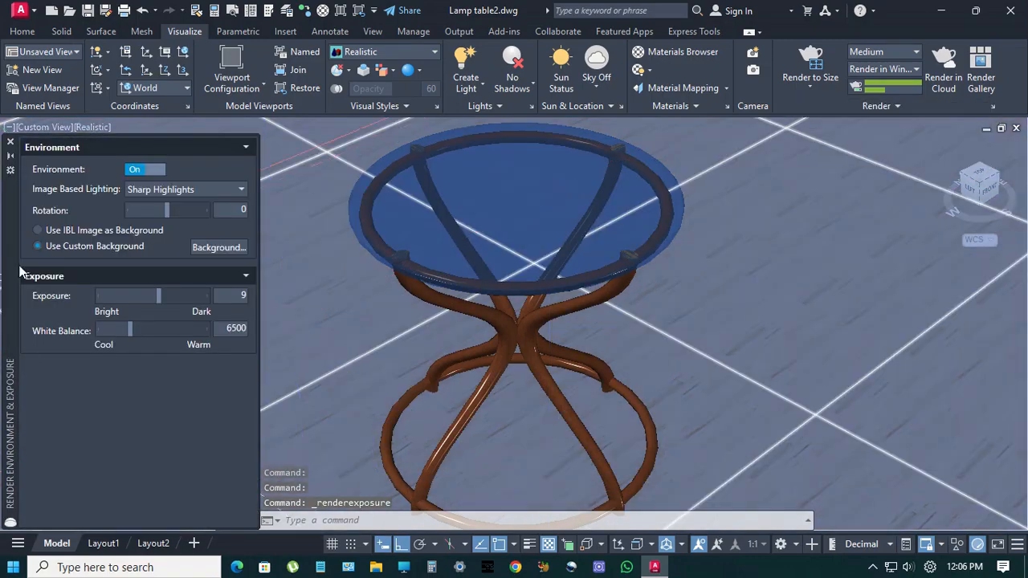
{"action": "left_click", "coordinate": [241, 210]}
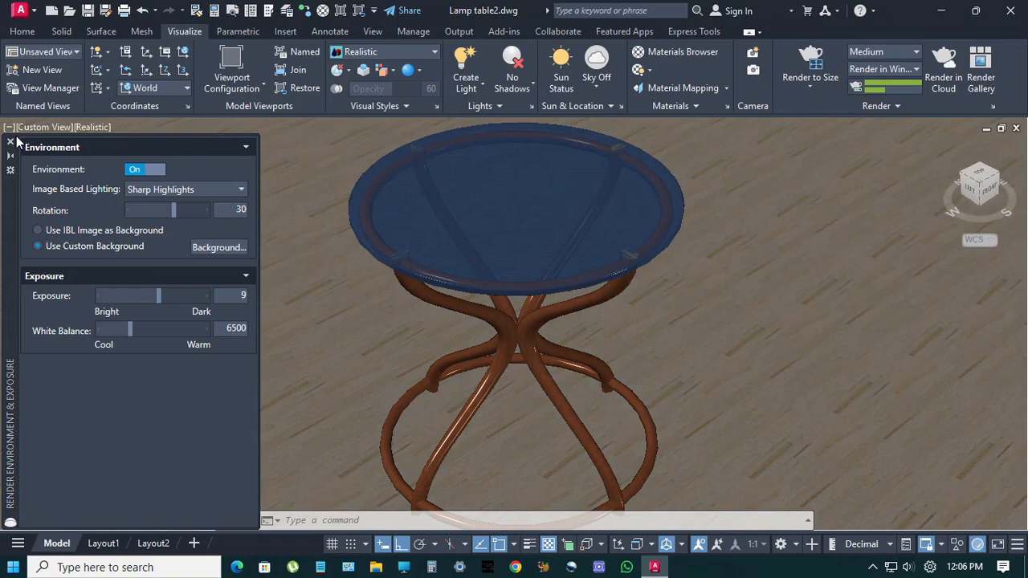
{"action": "left_click", "coordinate": [11, 141]}
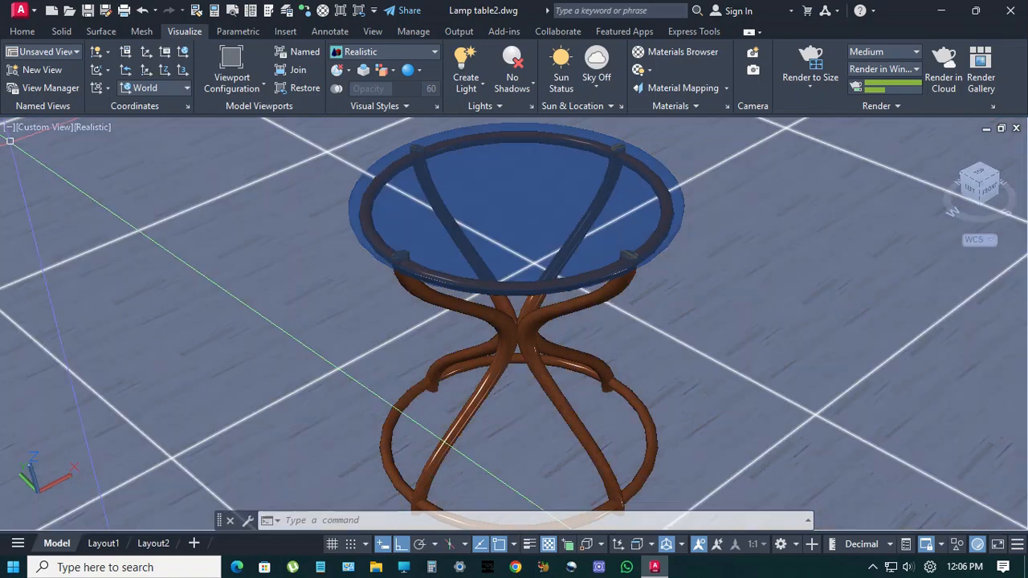
Render the table again and examine the glass top and legs up close in the finished image.
{"action": "left_click", "coordinate": [808, 64]}
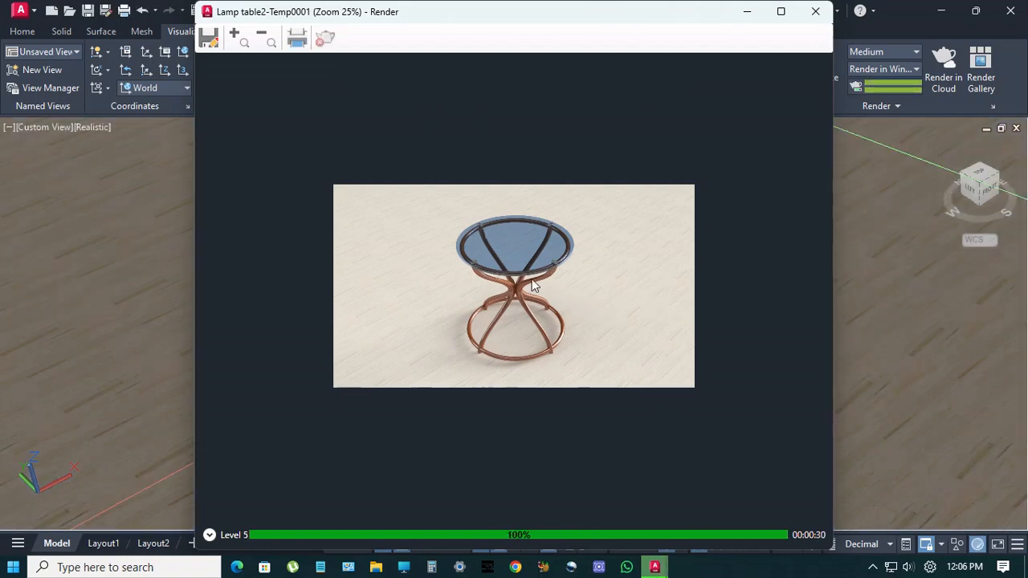
{"action": "scroll", "coordinate": [533, 286], "scroll_direction": "up", "scroll_amount": 1}
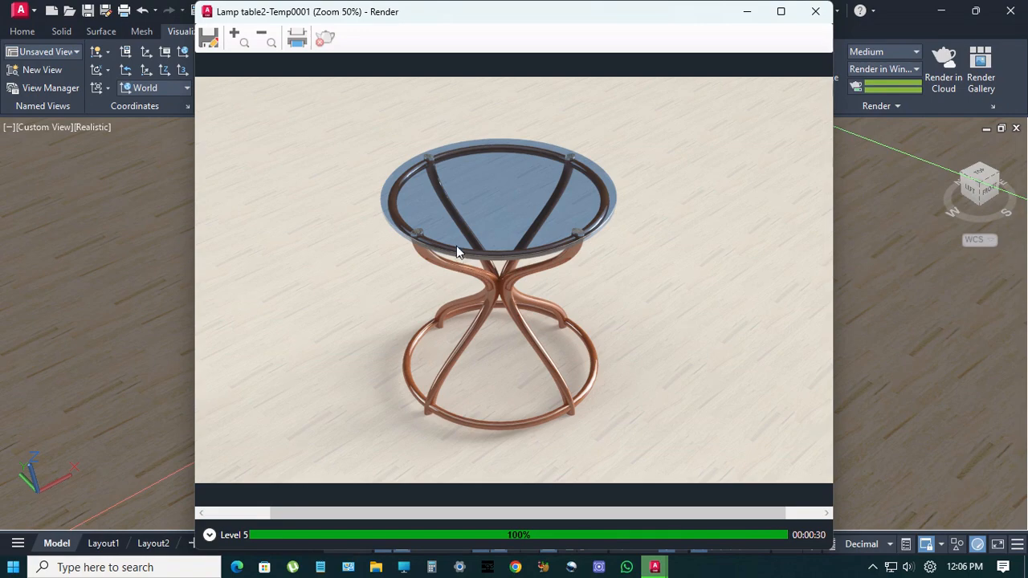
{"action": "scroll", "coordinate": [456, 246], "scroll_direction": "up", "scroll_amount": 1}
{"action": "scroll", "coordinate": [457, 240], "scroll_direction": "down", "scroll_amount": 1}
{"action": "scroll", "coordinate": [456, 247], "scroll_direction": "up", "scroll_amount": 1}
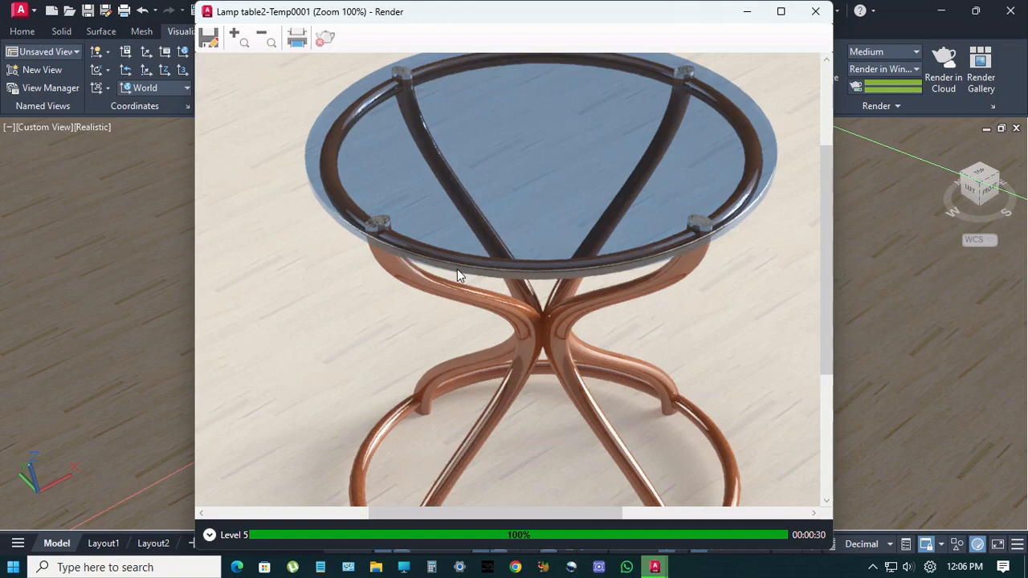
{"action": "scroll", "coordinate": [457, 269], "scroll_direction": "down", "scroll_amount": 1}
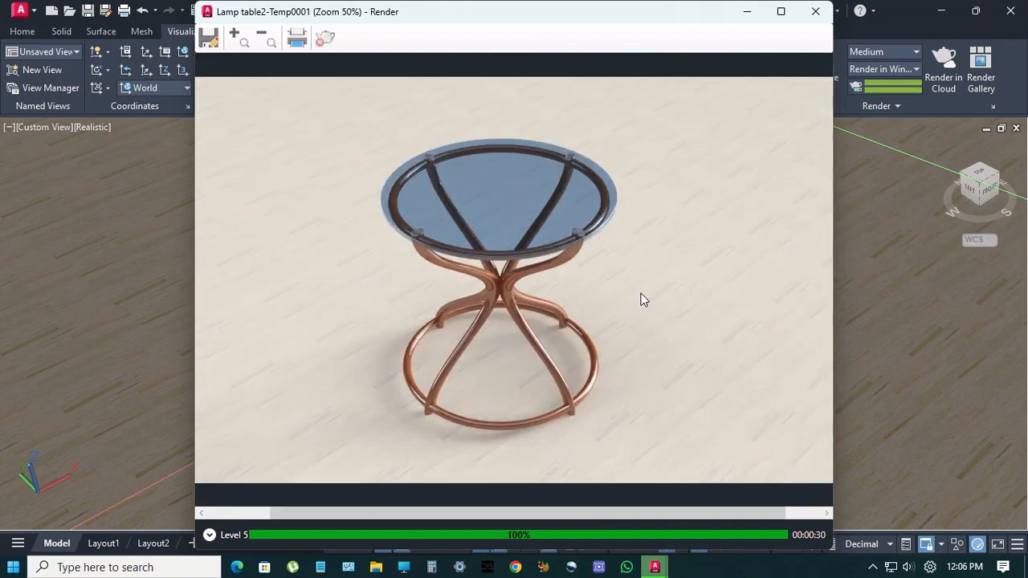